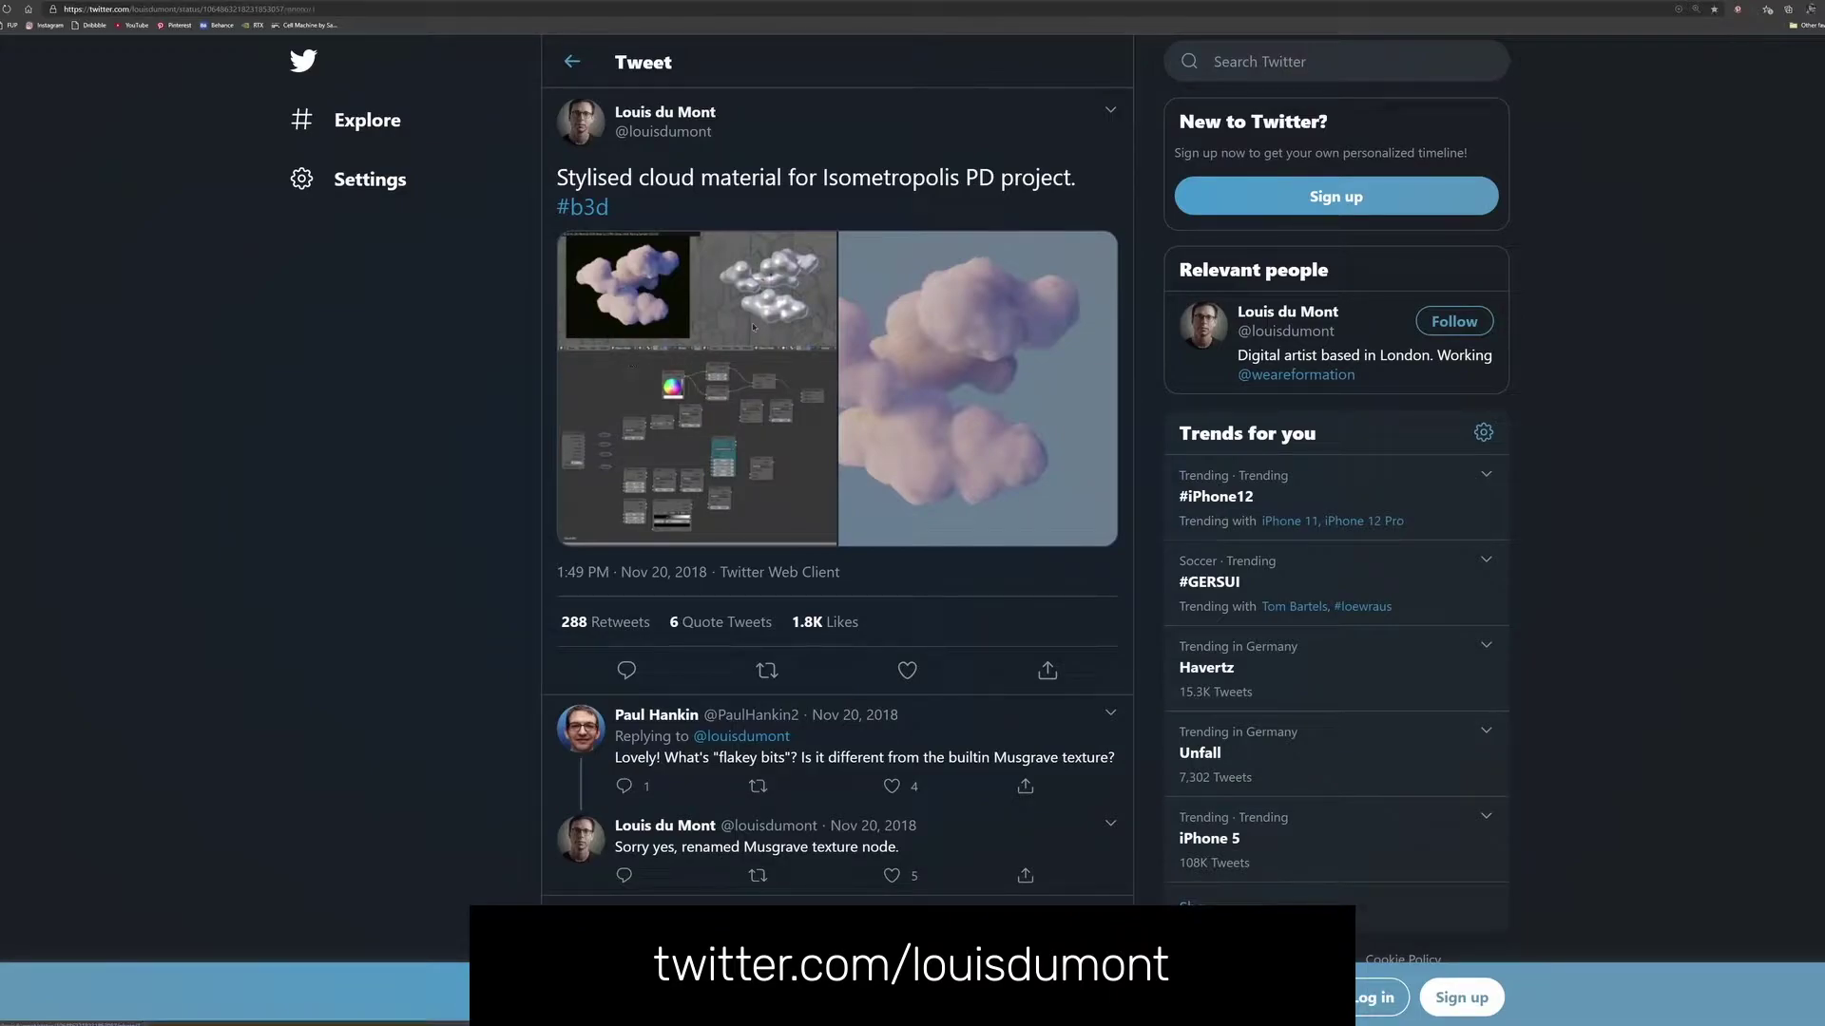
View the cloud tweet's images full-screen, then pause the cloud tutorial video at 7:49
click(752, 327)
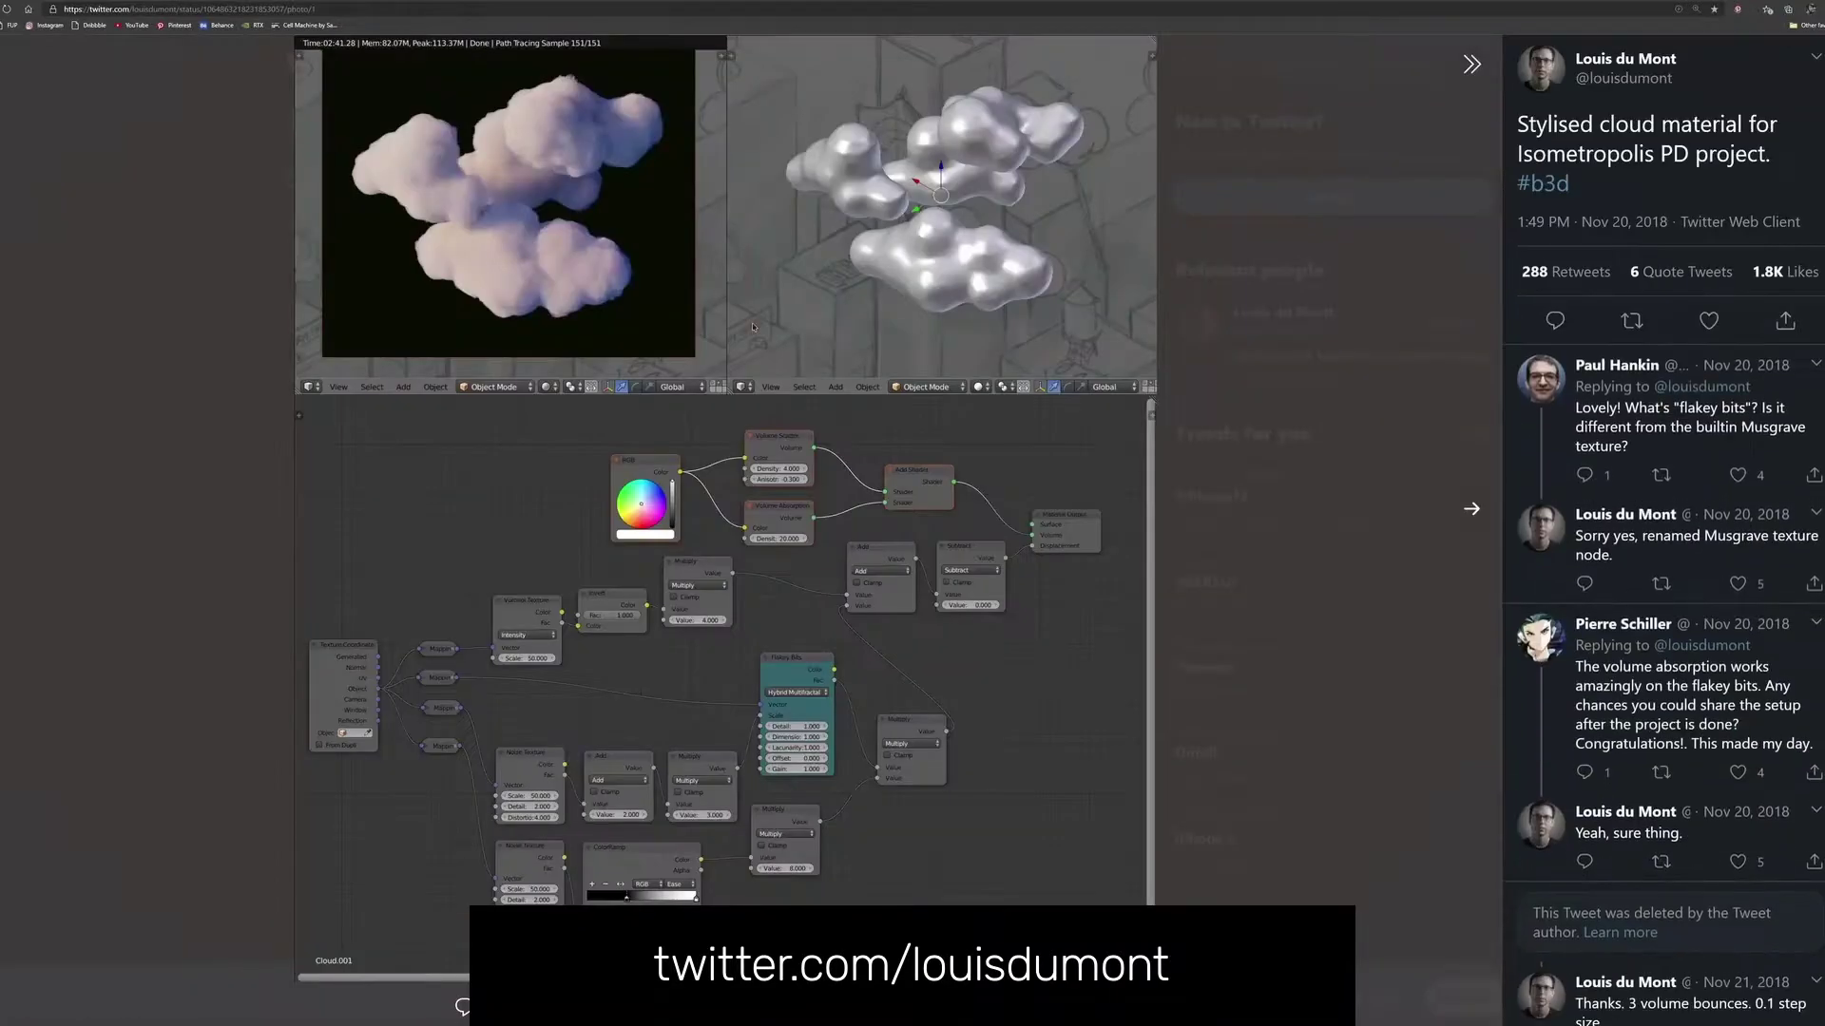
click(1471, 510)
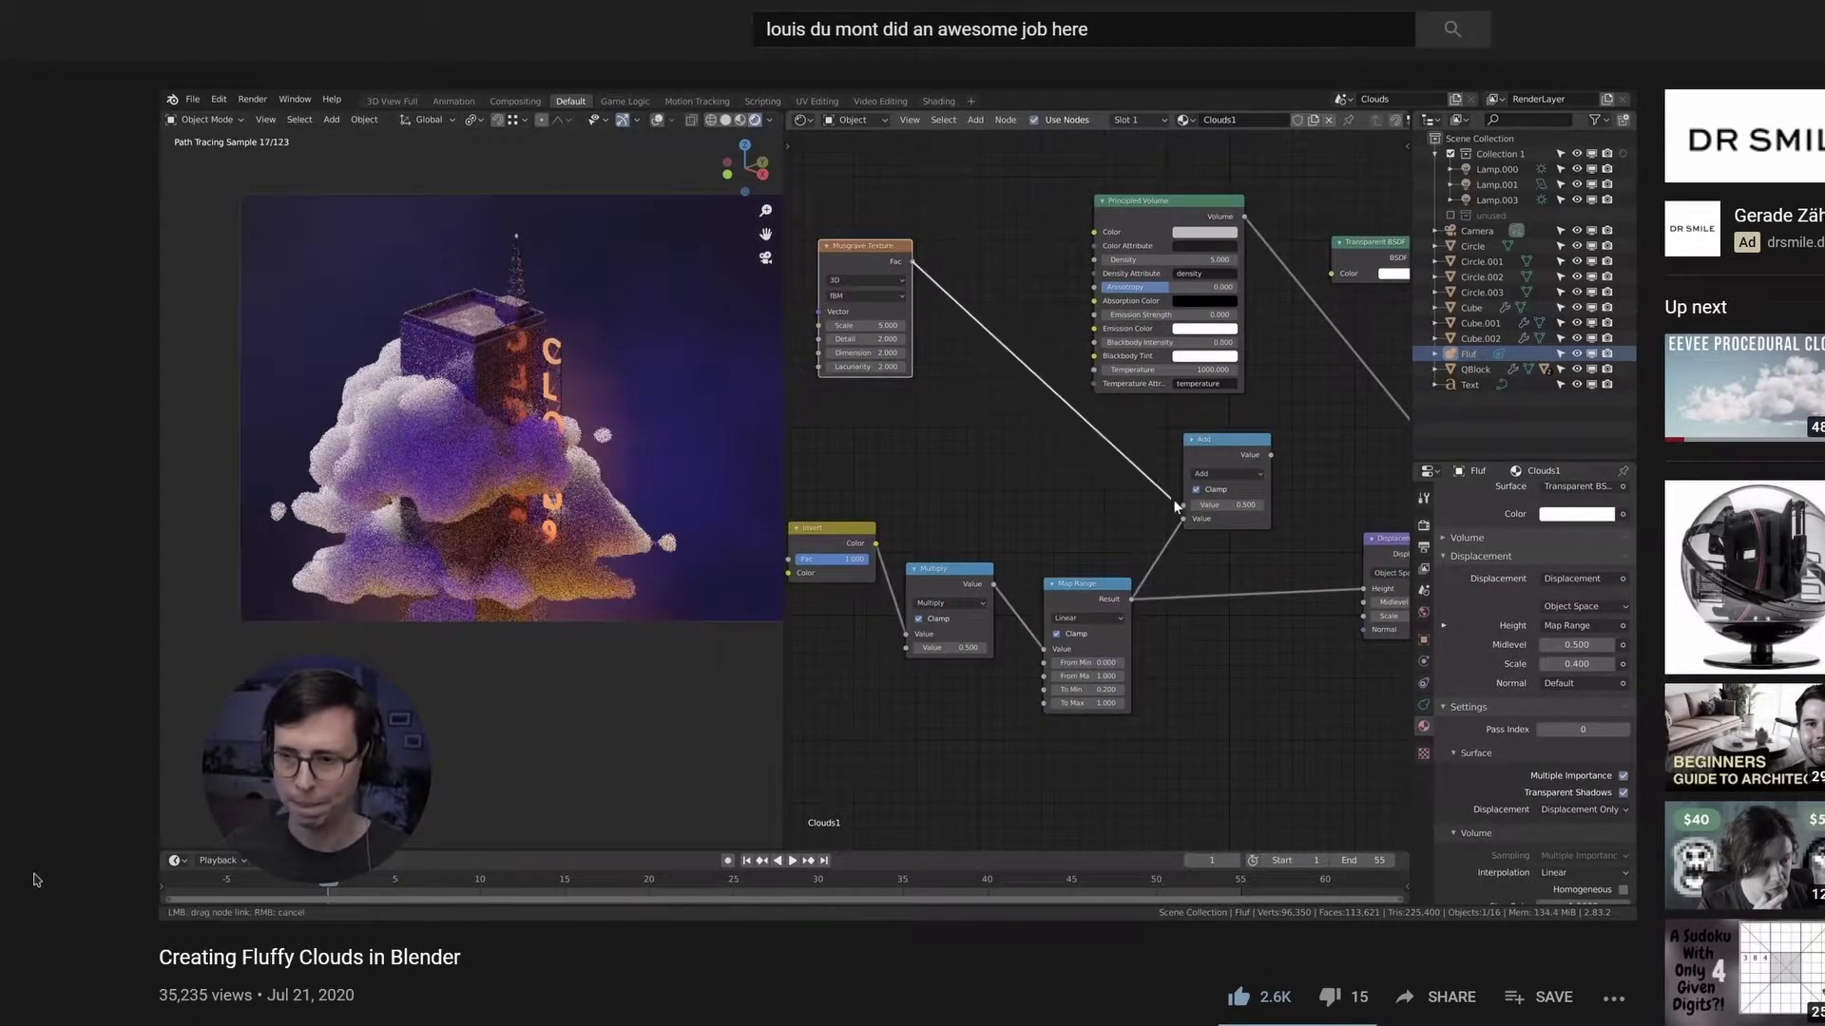
key(space)
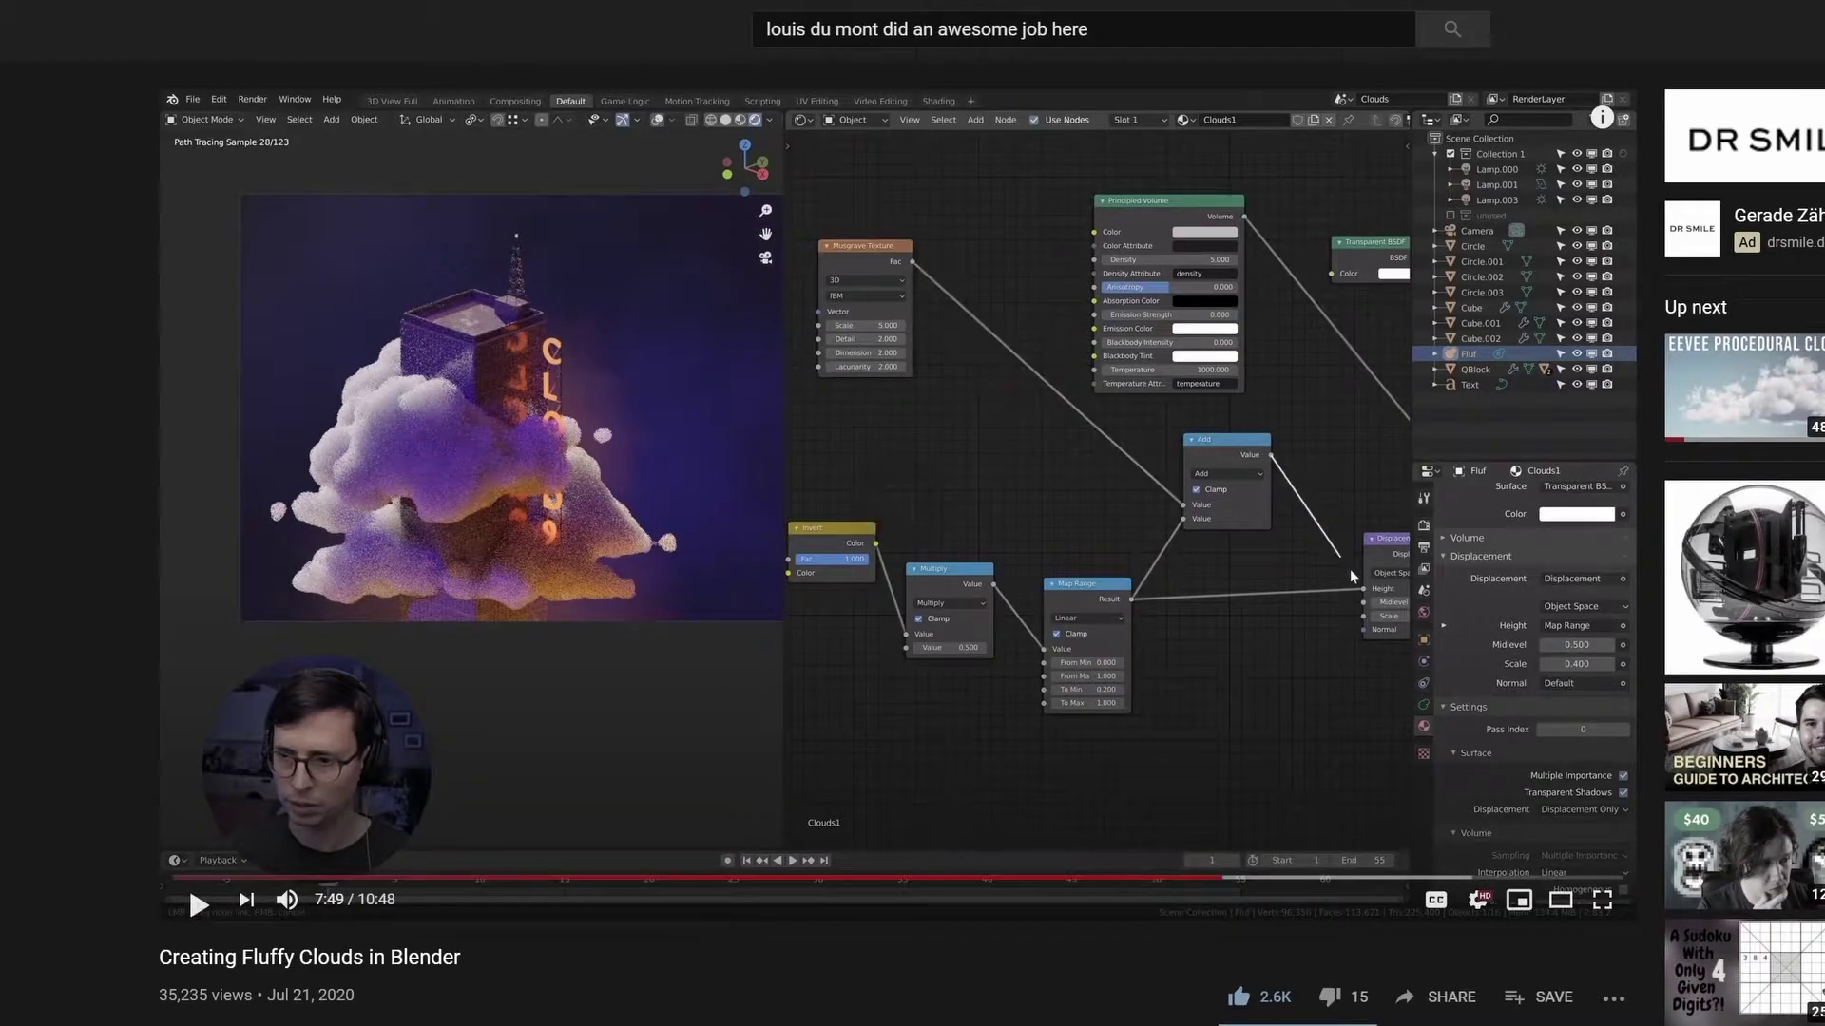
key(alt+Tab)
Squeeze the world shader node chain closer together along the X axis
scroll(745, 713, up, 2)
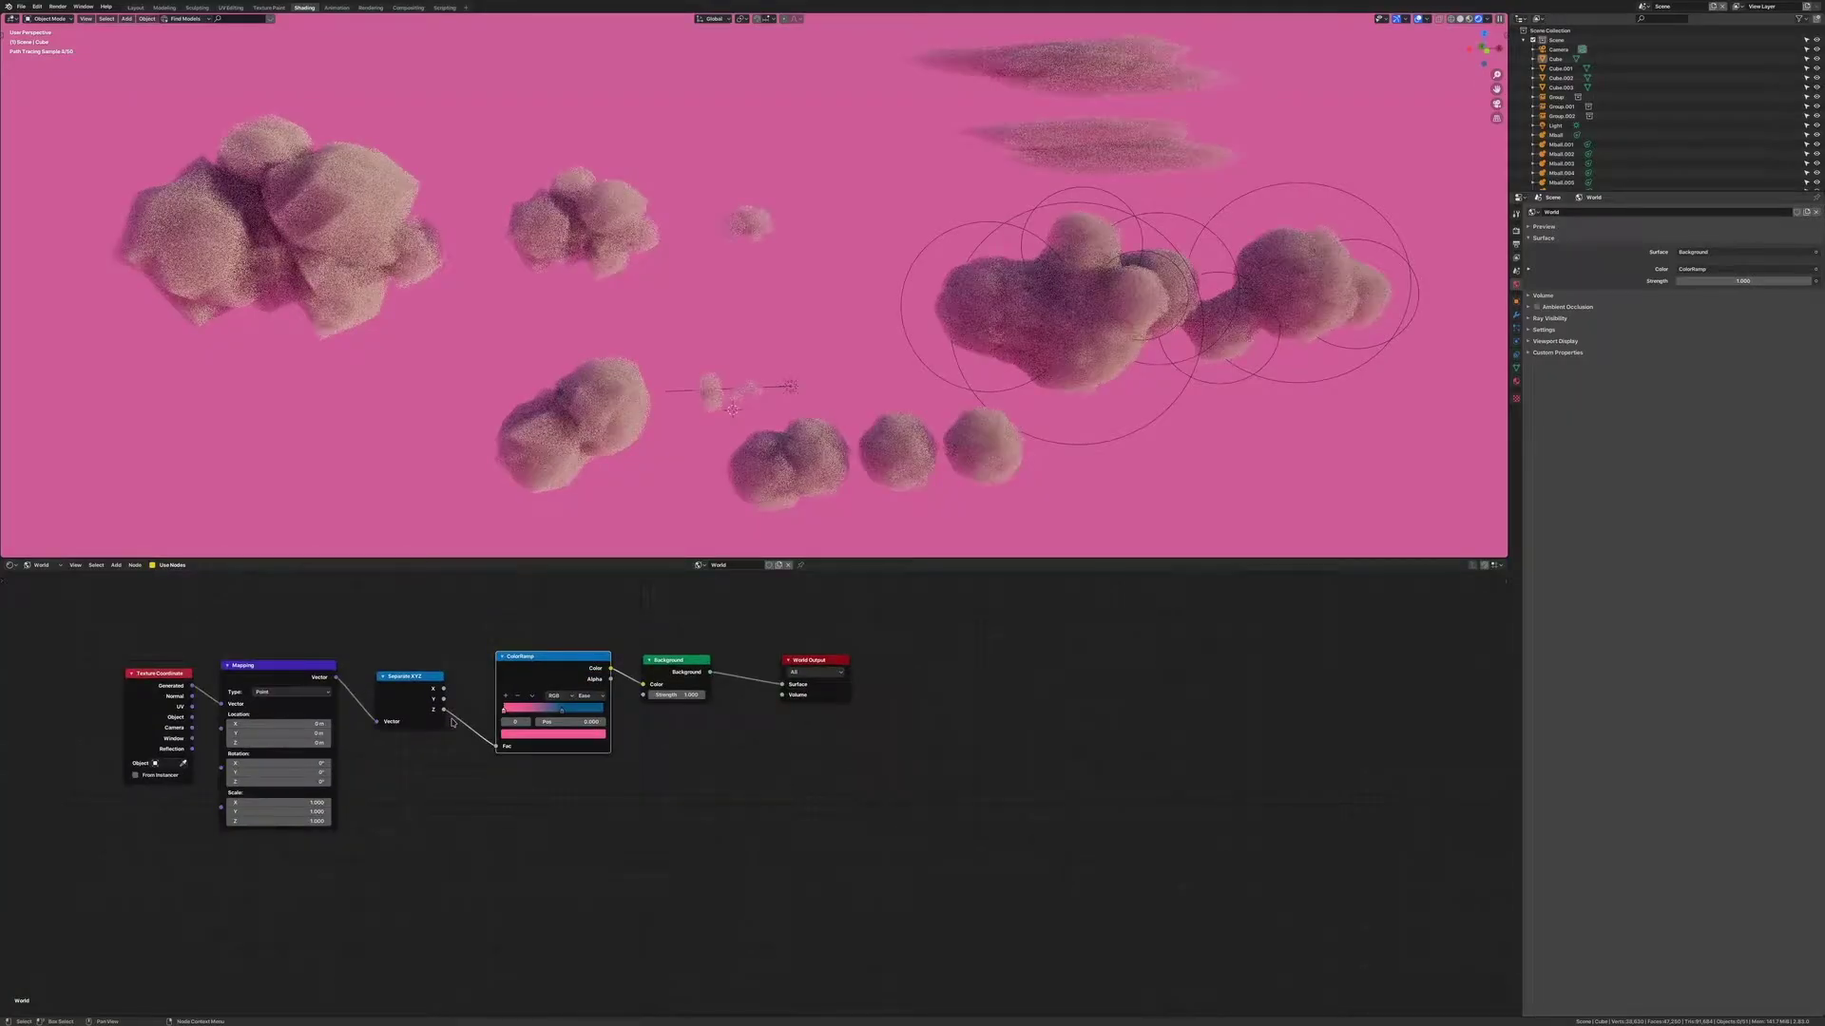
middle_drag(204, 665, 451, 723)
scroll(589, 856, up, 2)
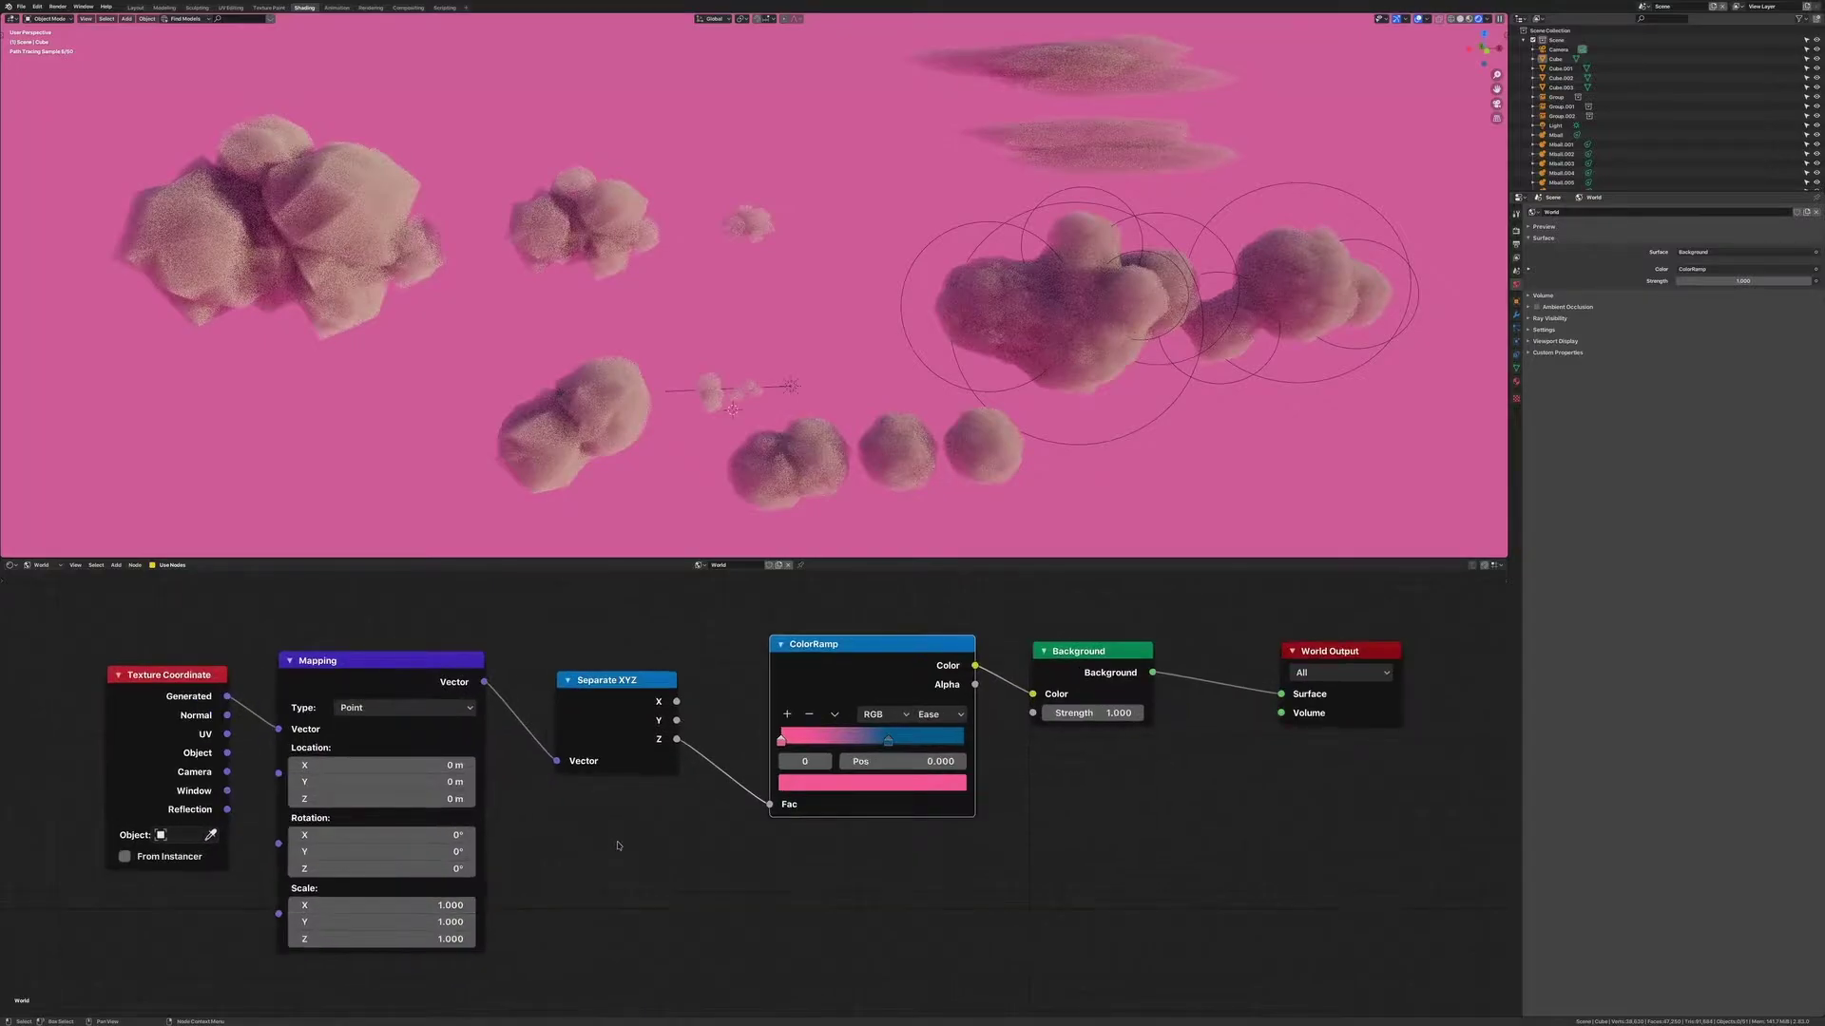
scroll(617, 846, up, 1)
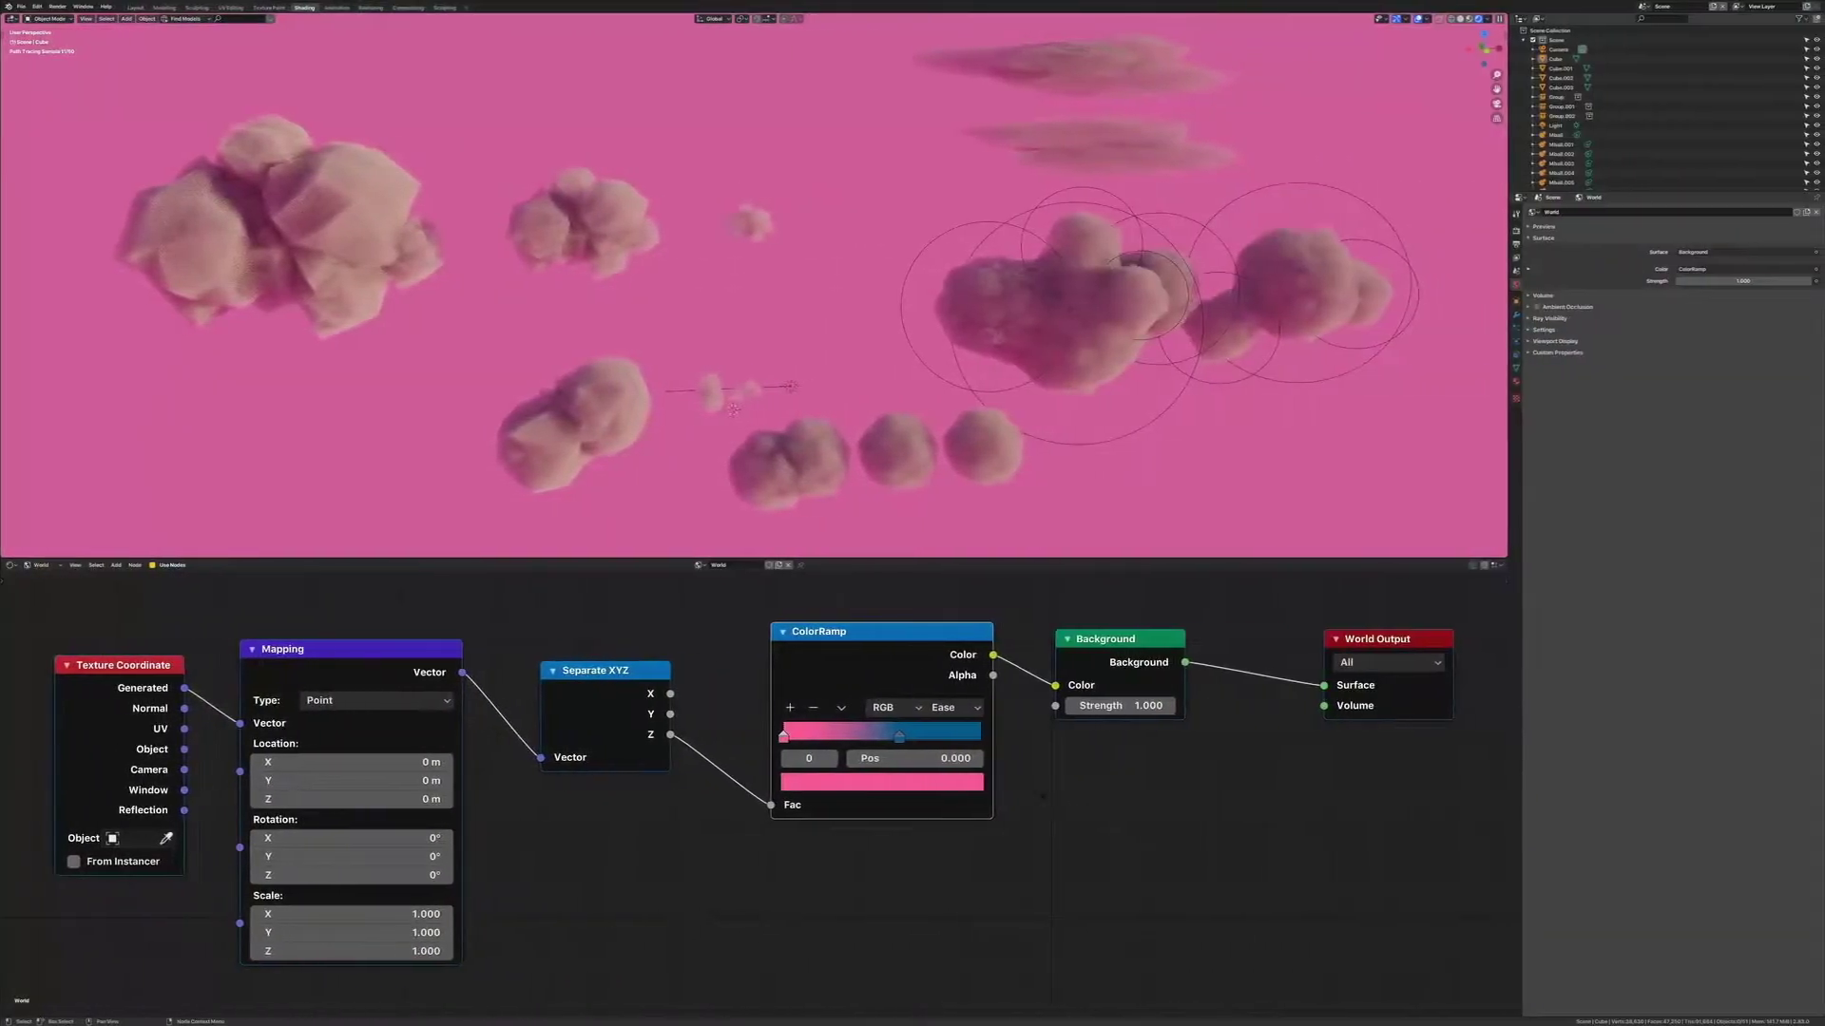
key(s)
key(x)
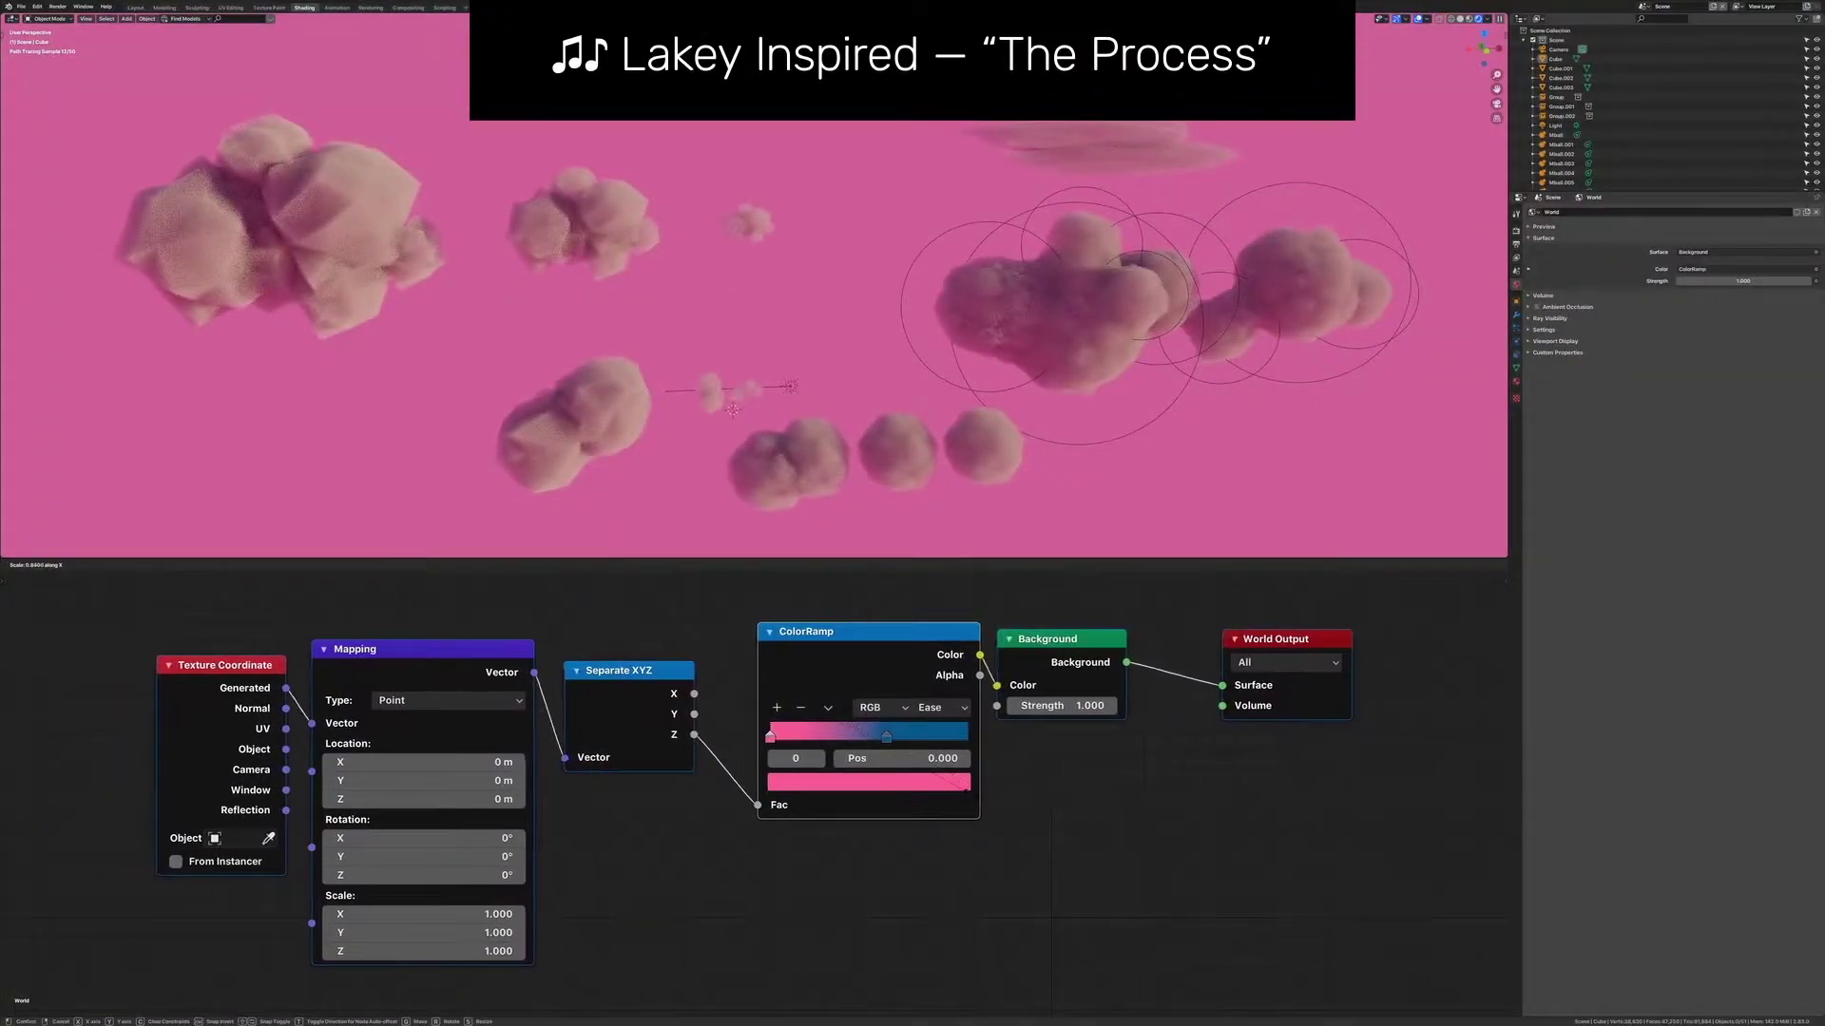
click(904, 873)
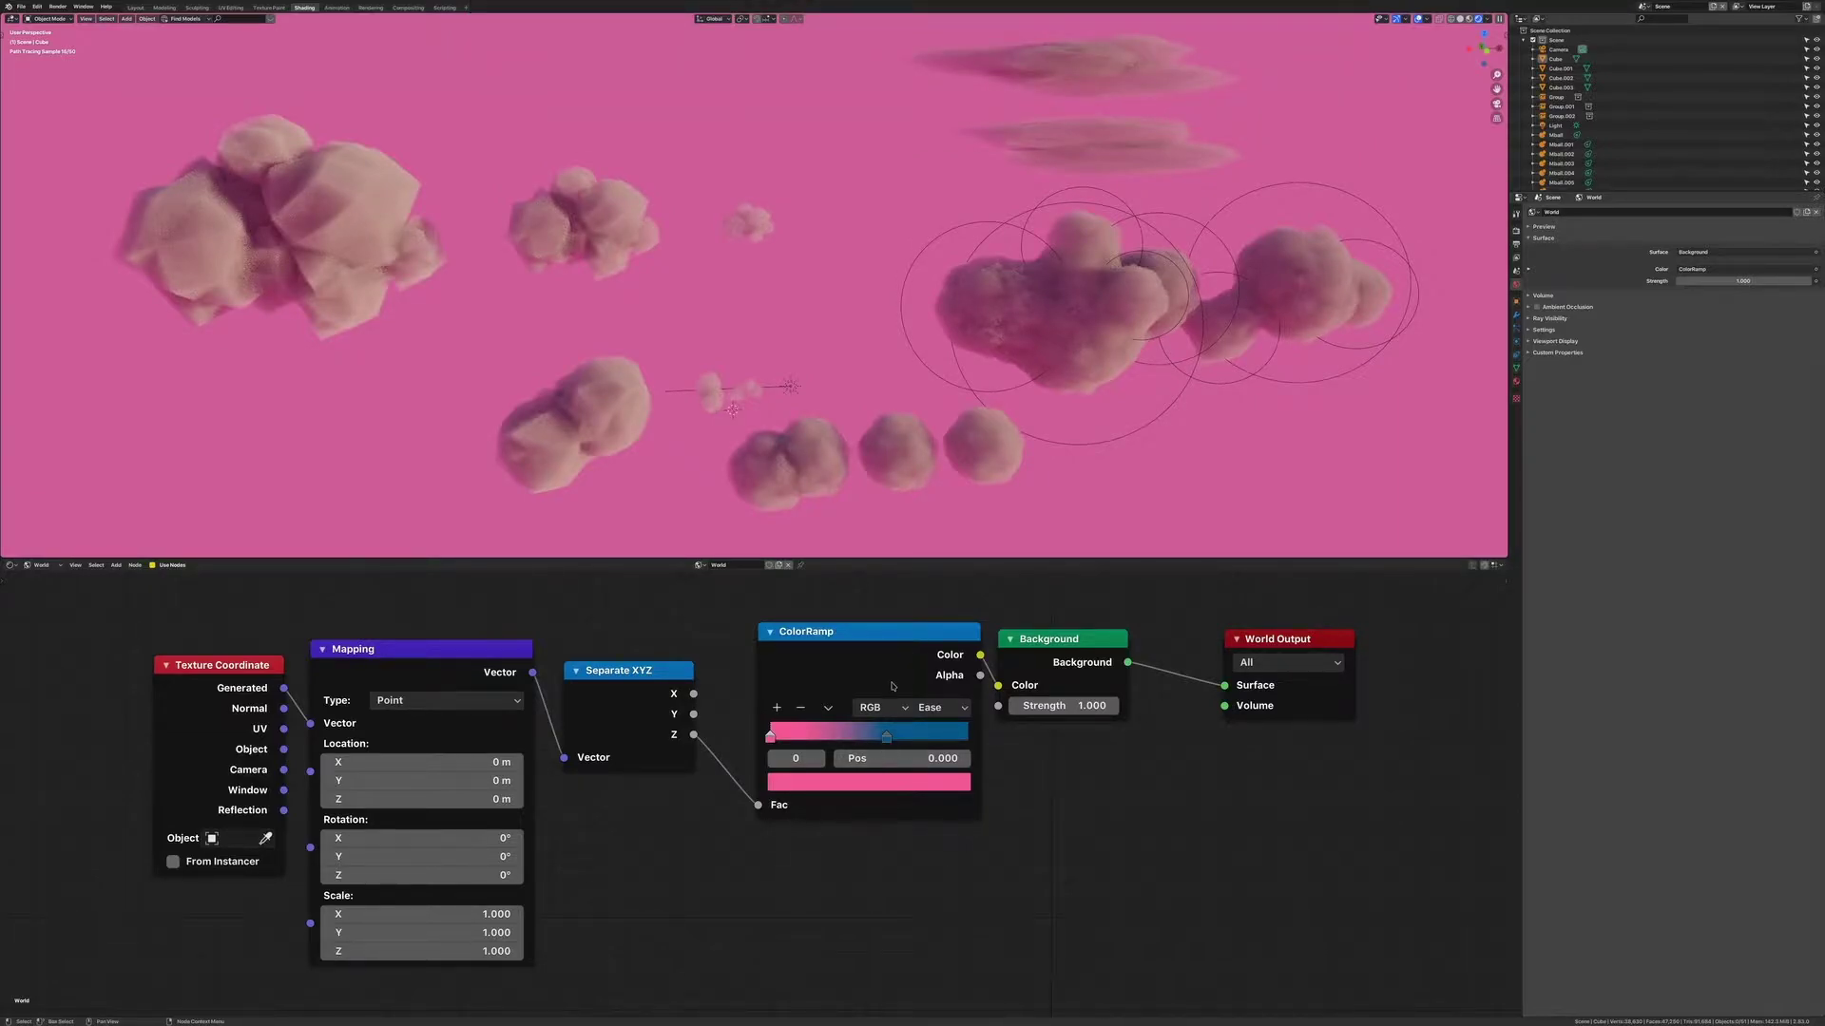
Select the scene light and switch the viewport to Solid shading
click(1556, 124)
click(1517, 343)
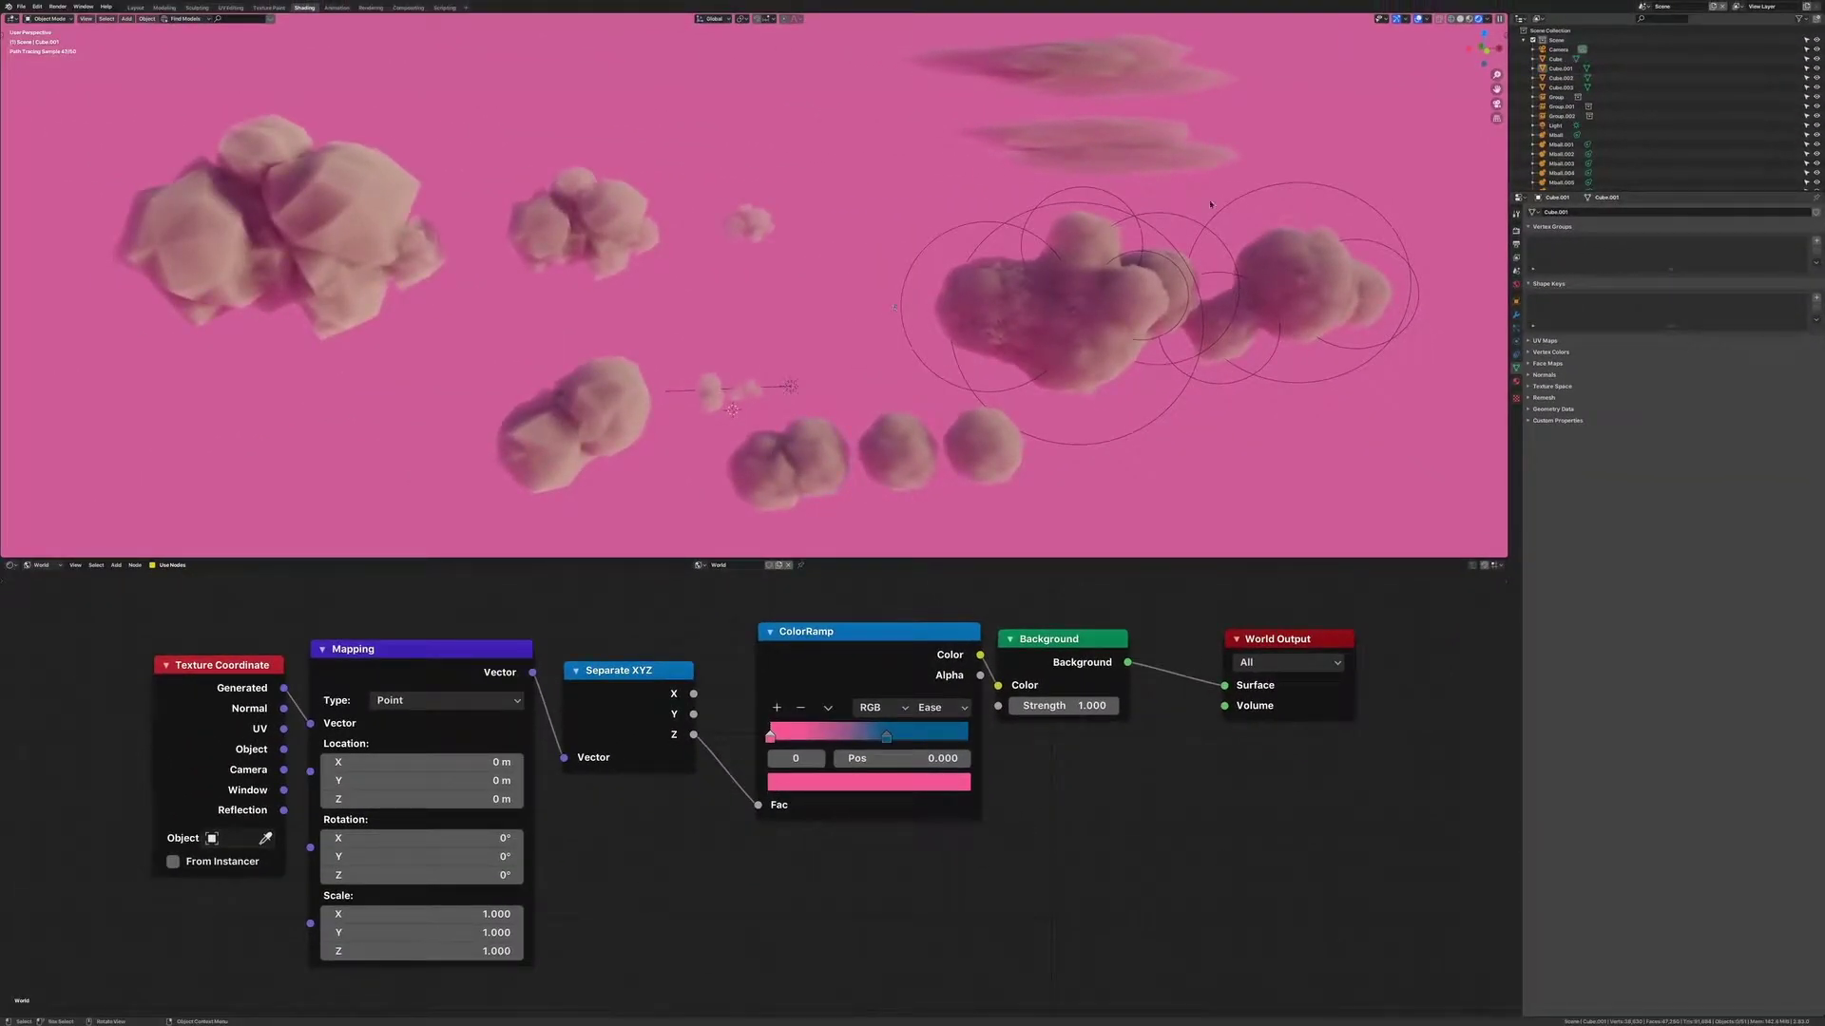
click(1461, 18)
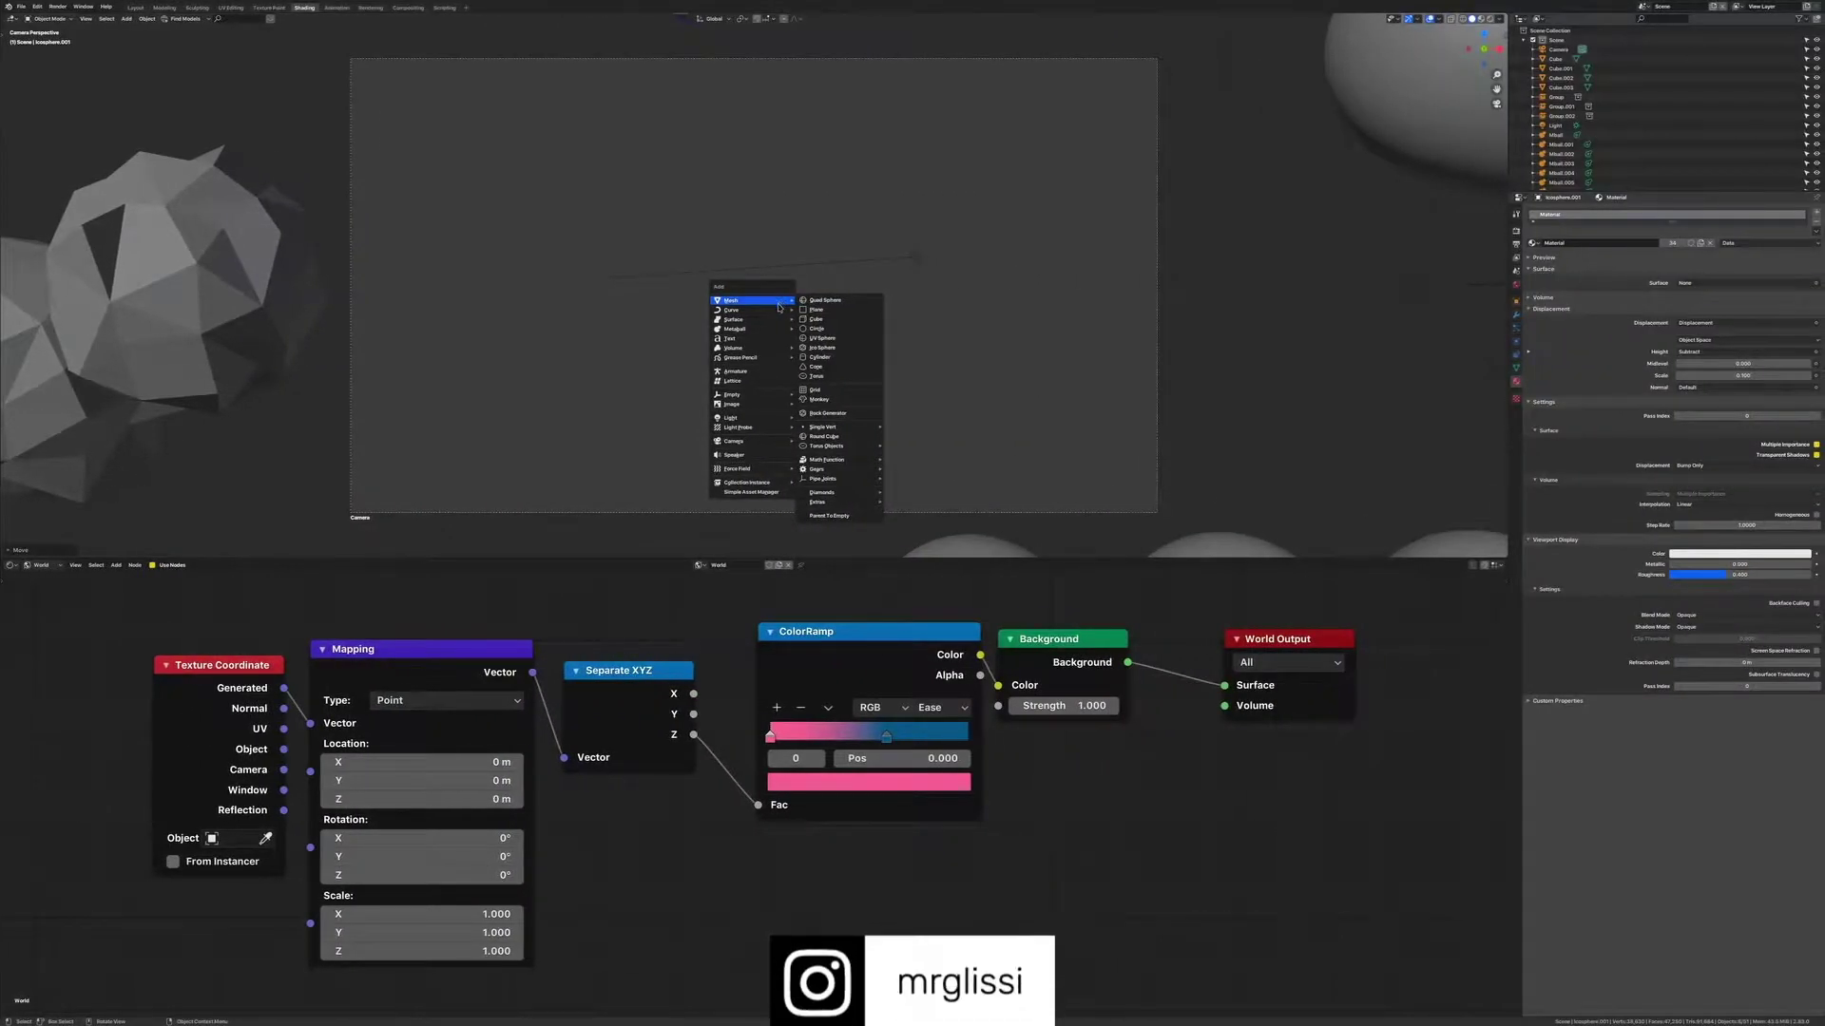
Add an icosphere with 2 subdivisions and 1 m radius, then list modifiers to add
click(816, 348)
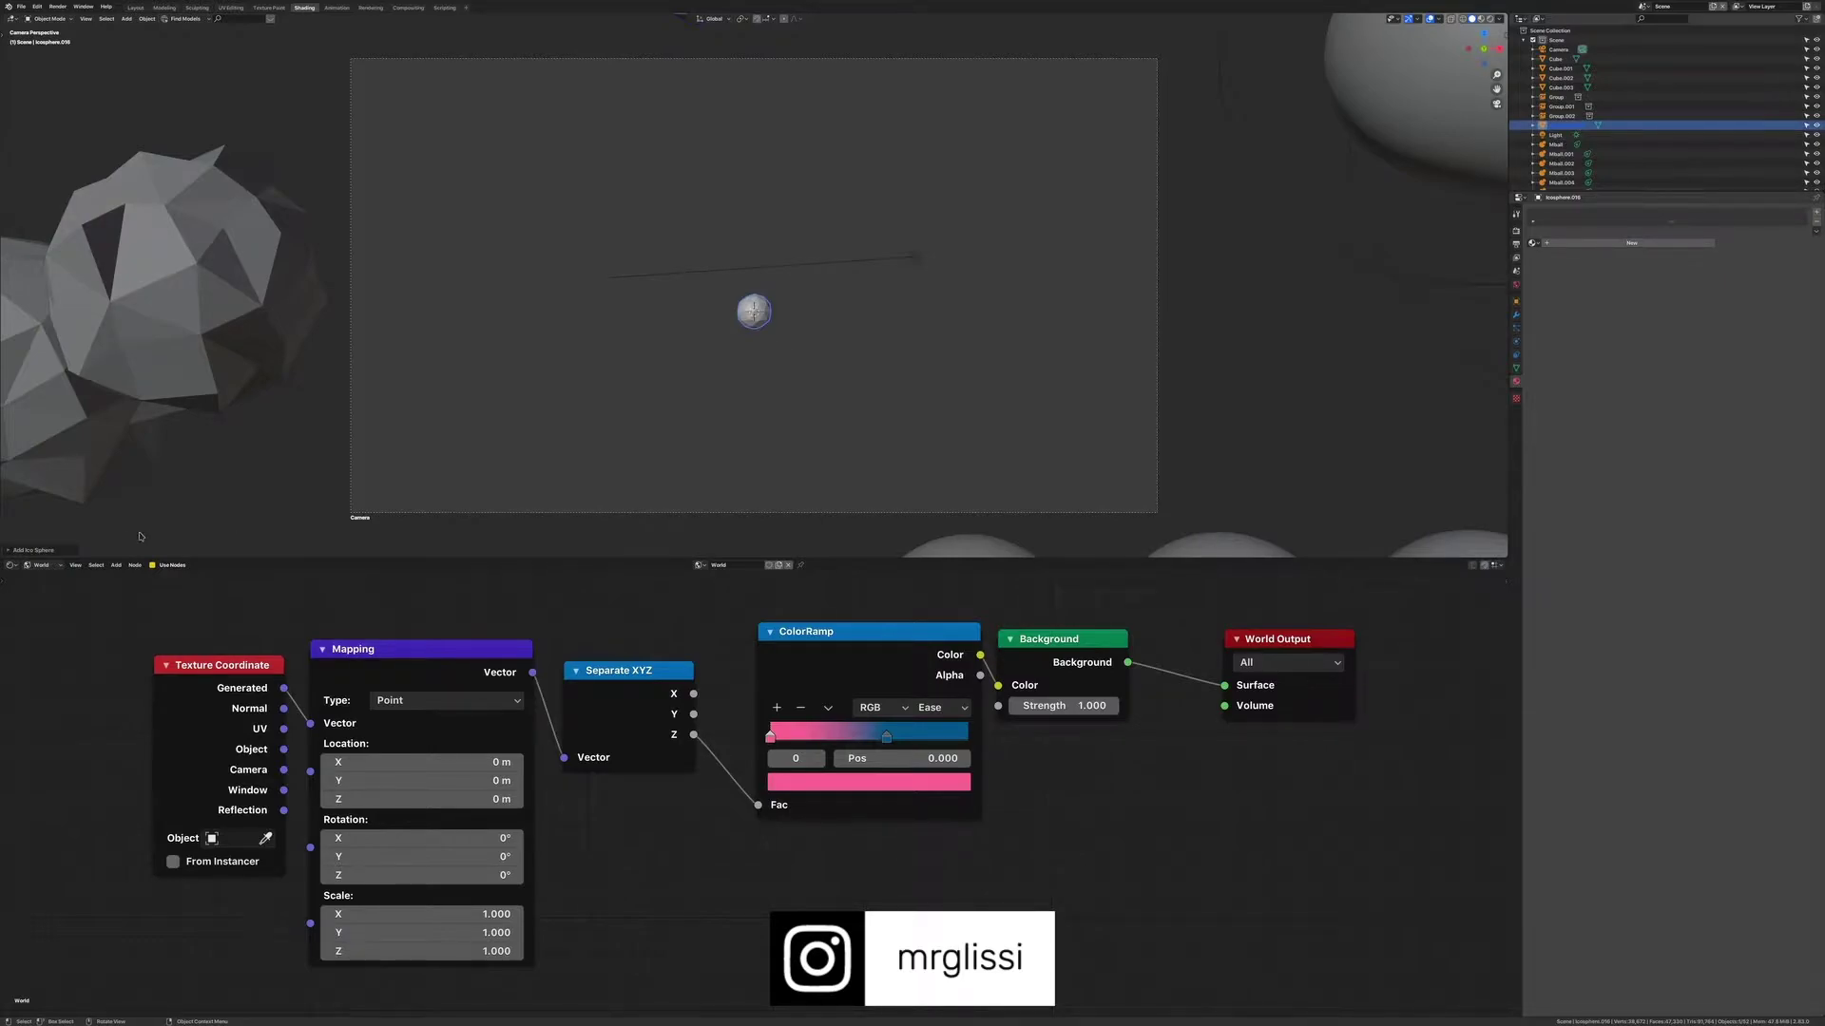
click(52, 550)
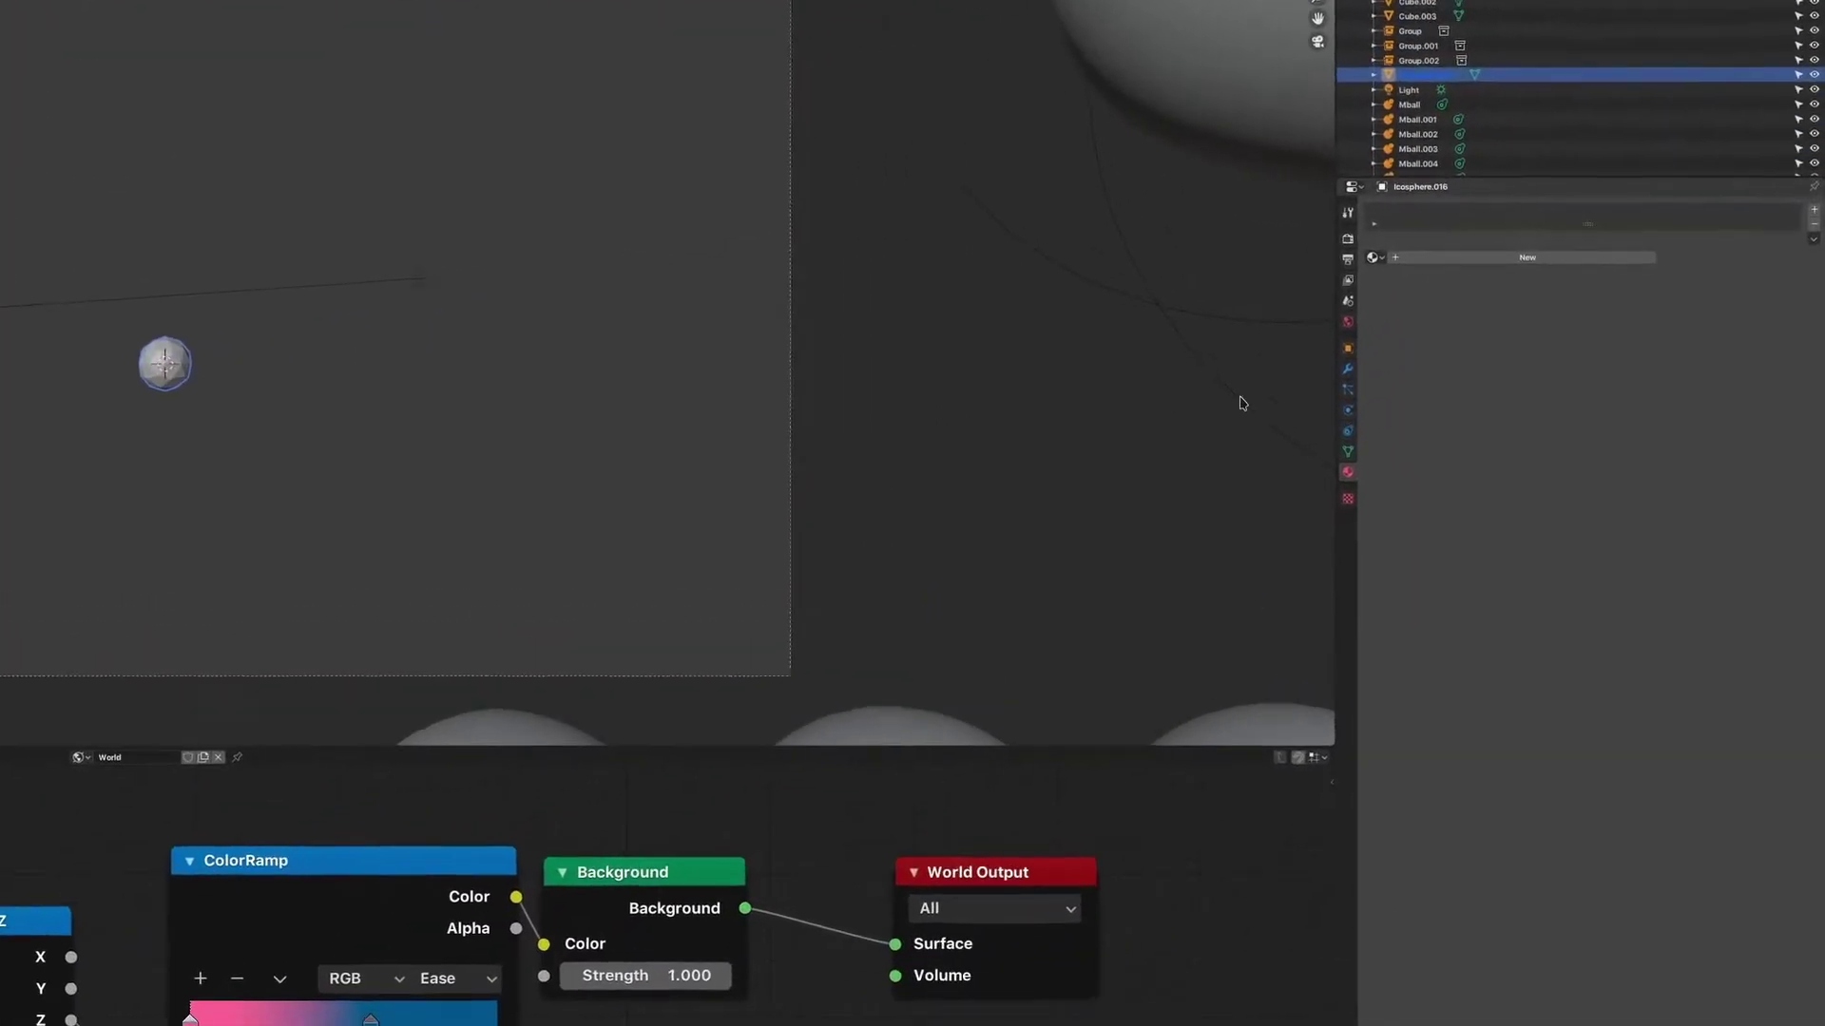
click(1516, 316)
click(1321, 208)
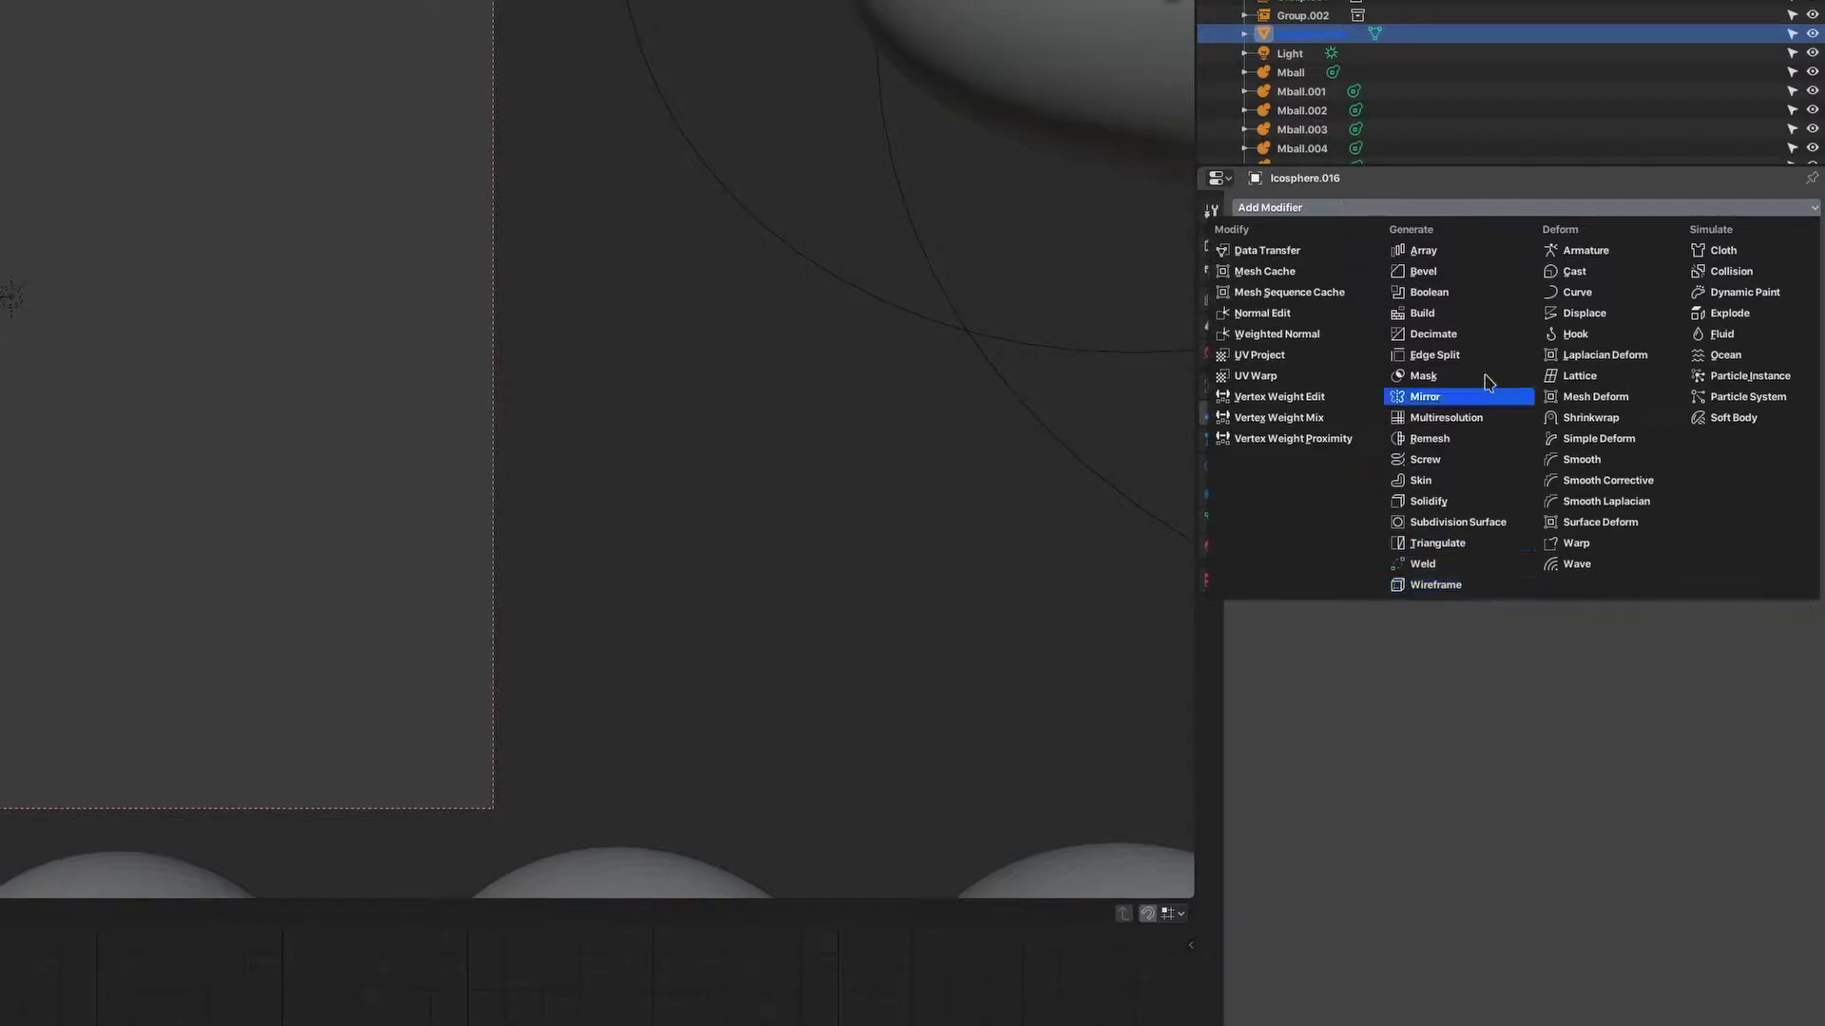
Give the icosphere a Displace modifier using a new Clouds texture at strength 0.2
click(1585, 314)
scroll(1143, 378, up, 5)
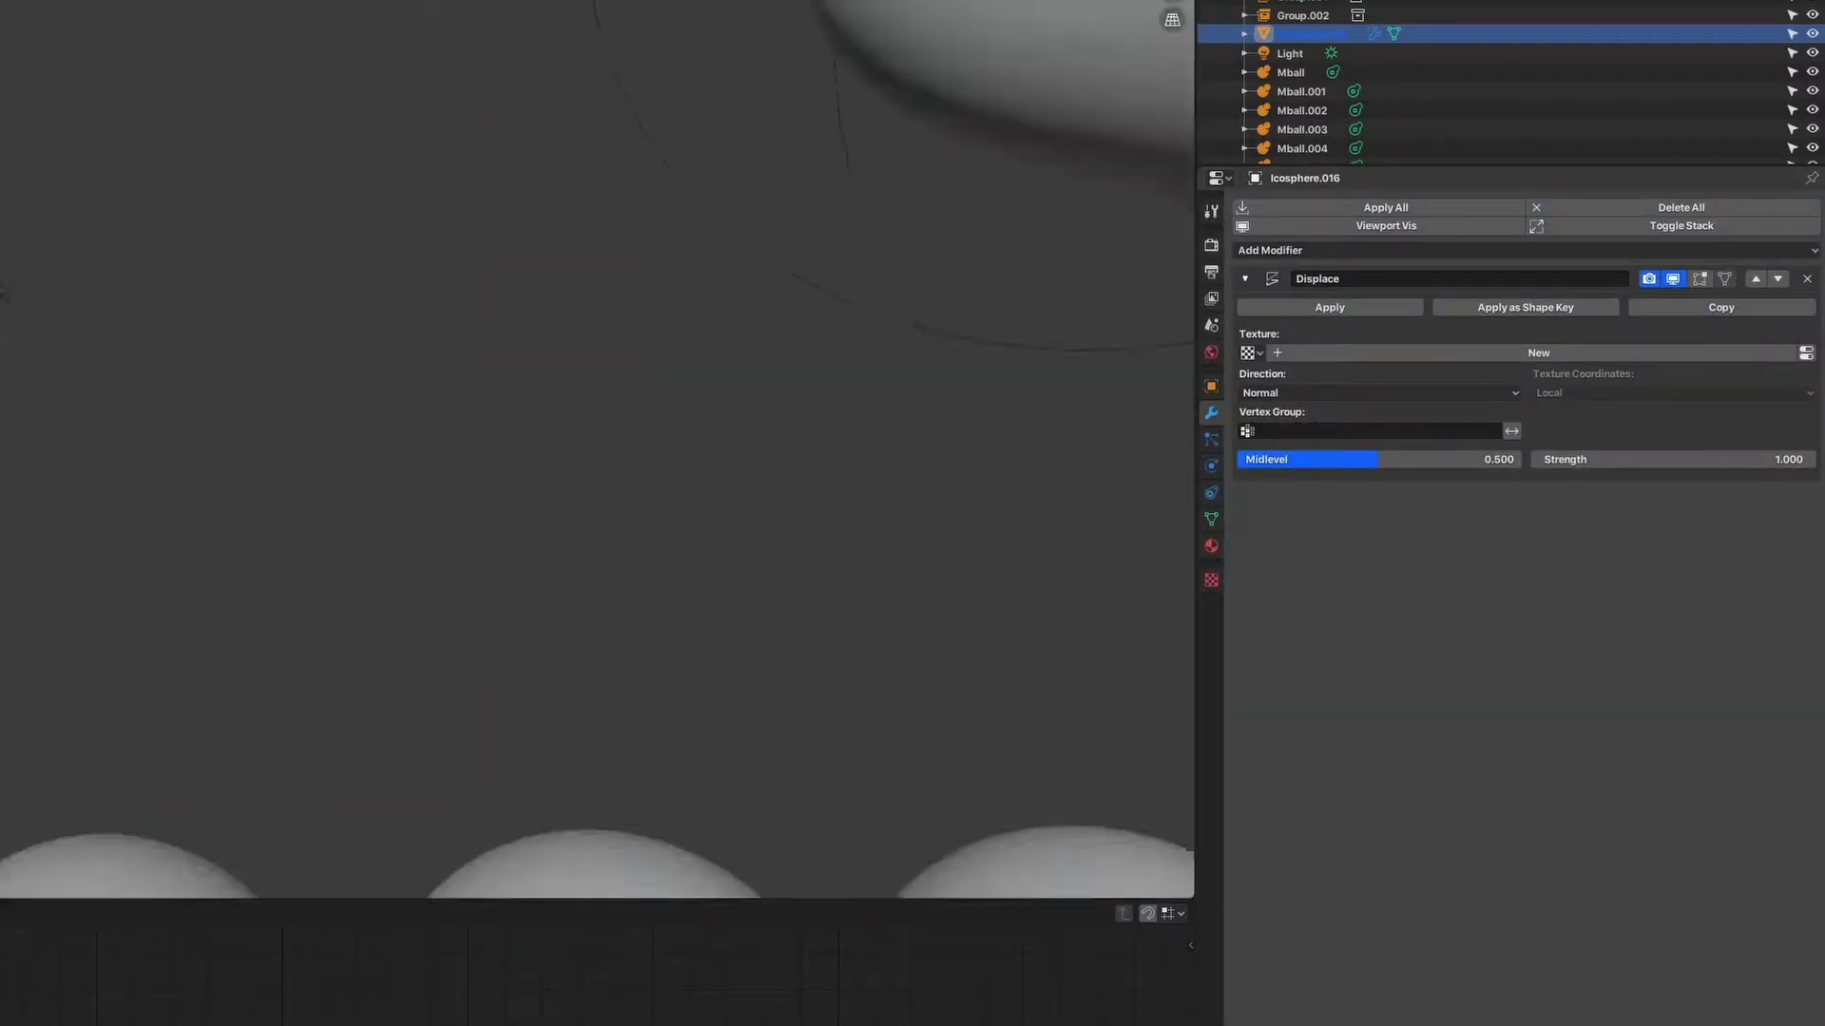
click(1251, 352)
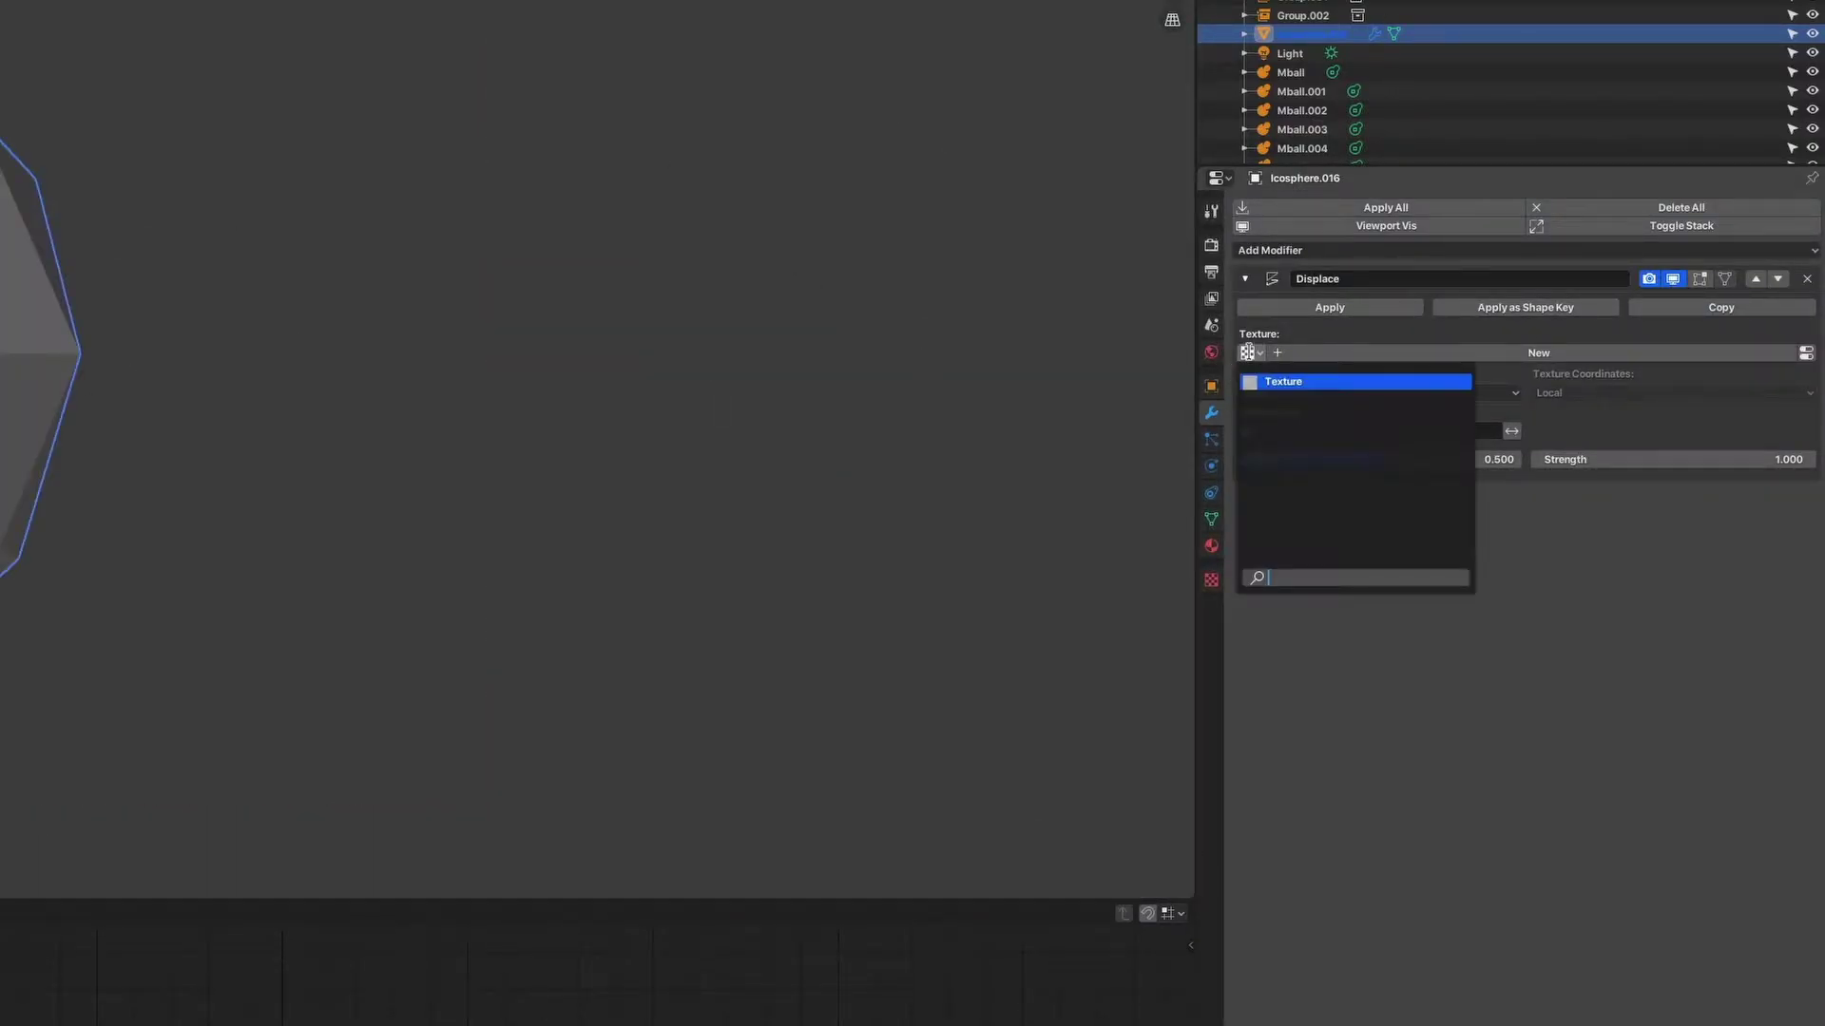
click(1299, 356)
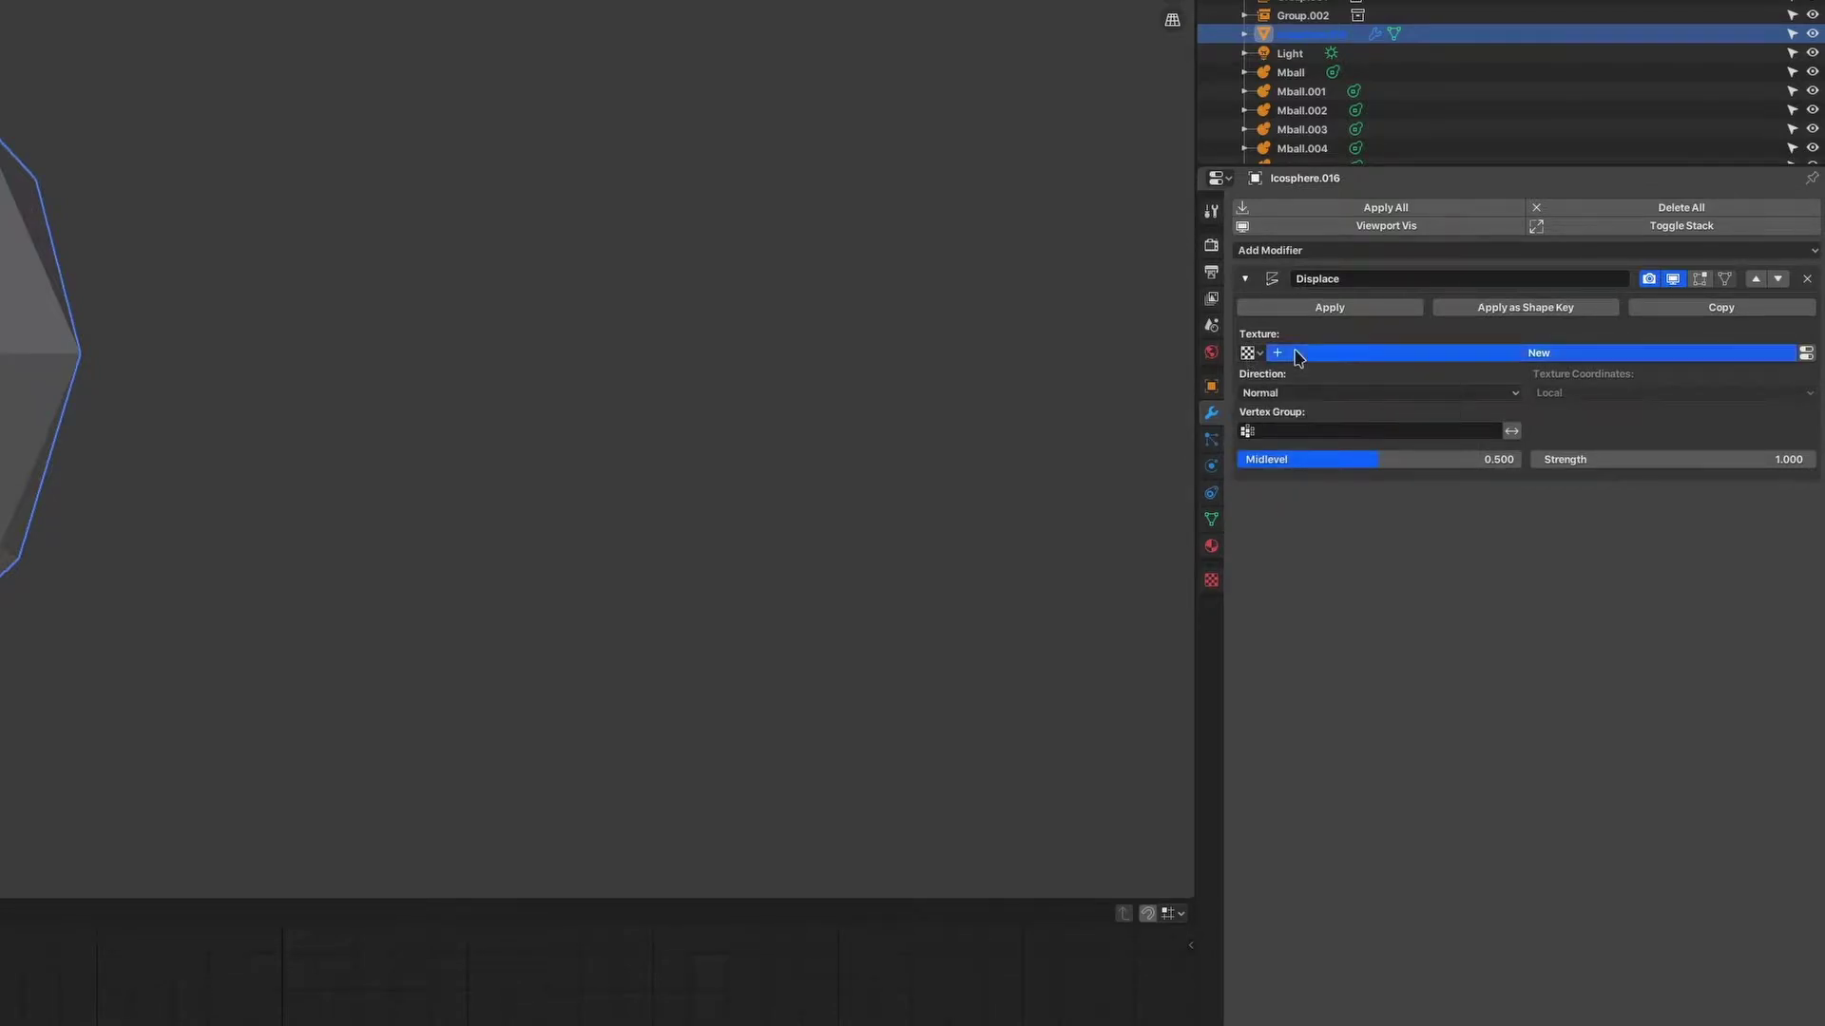
click(1810, 359)
click(1416, 266)
click(1399, 332)
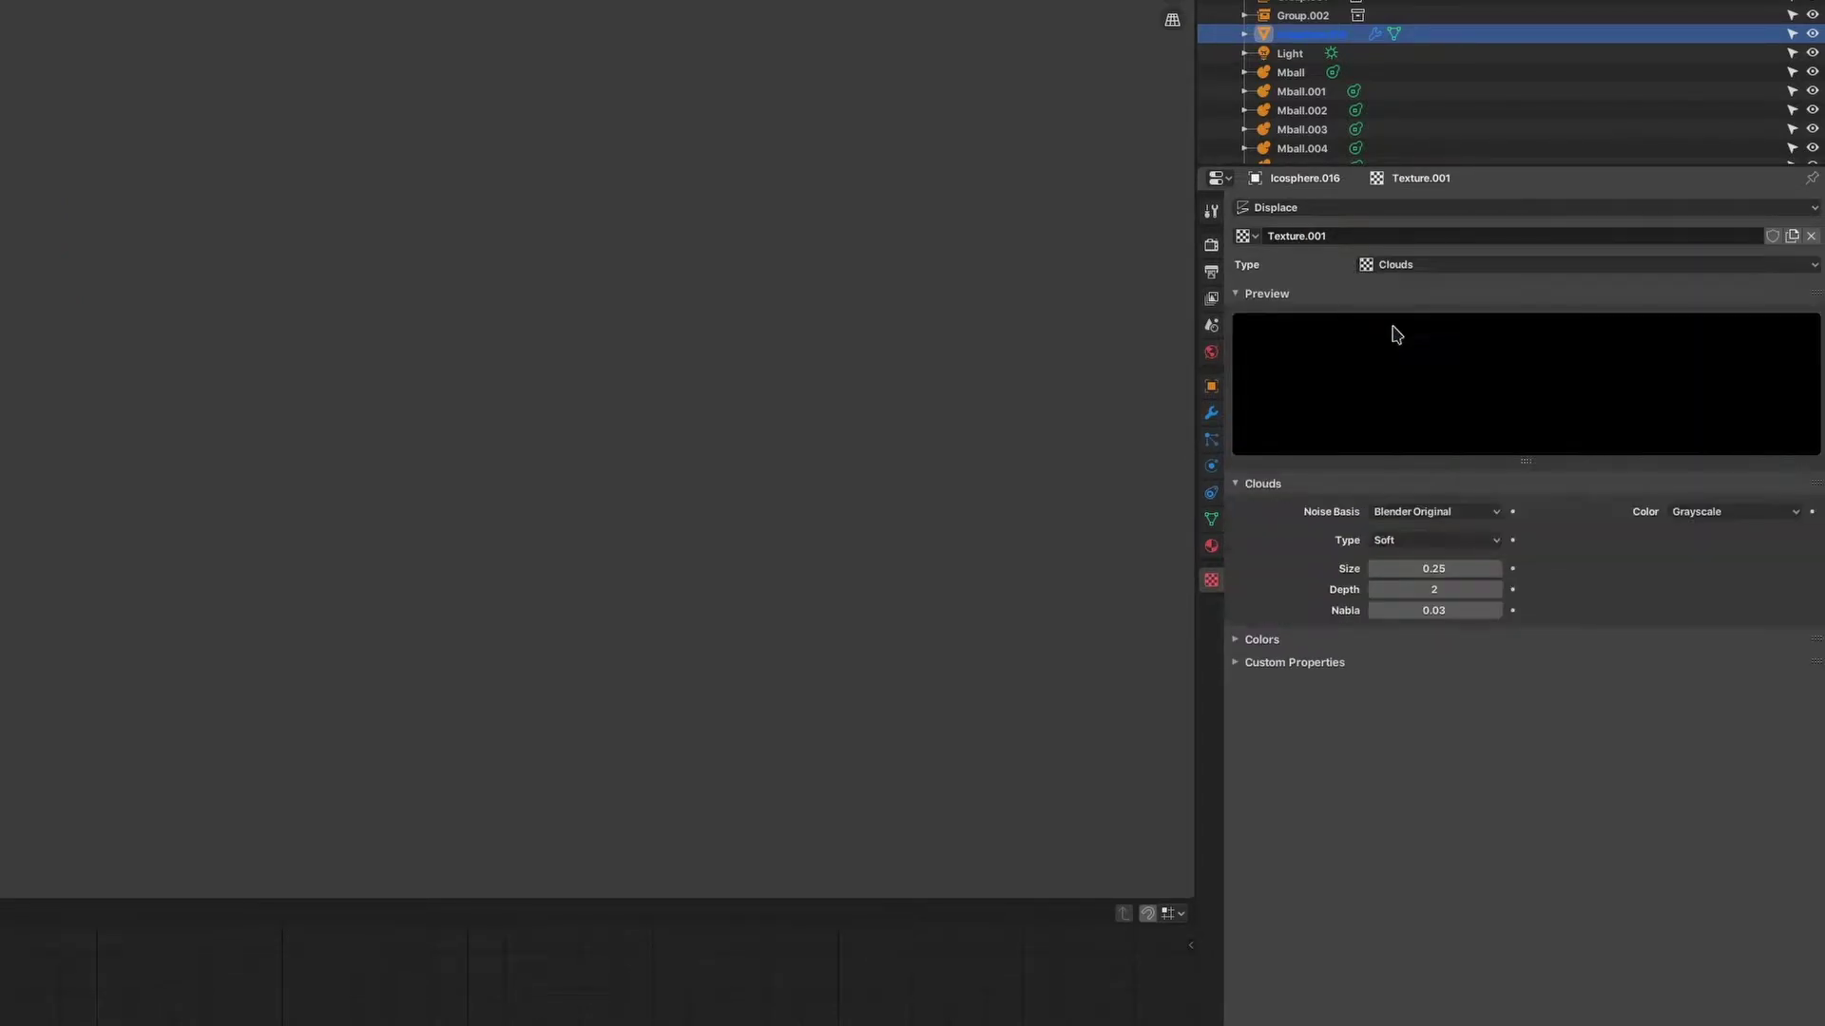
click(1212, 413)
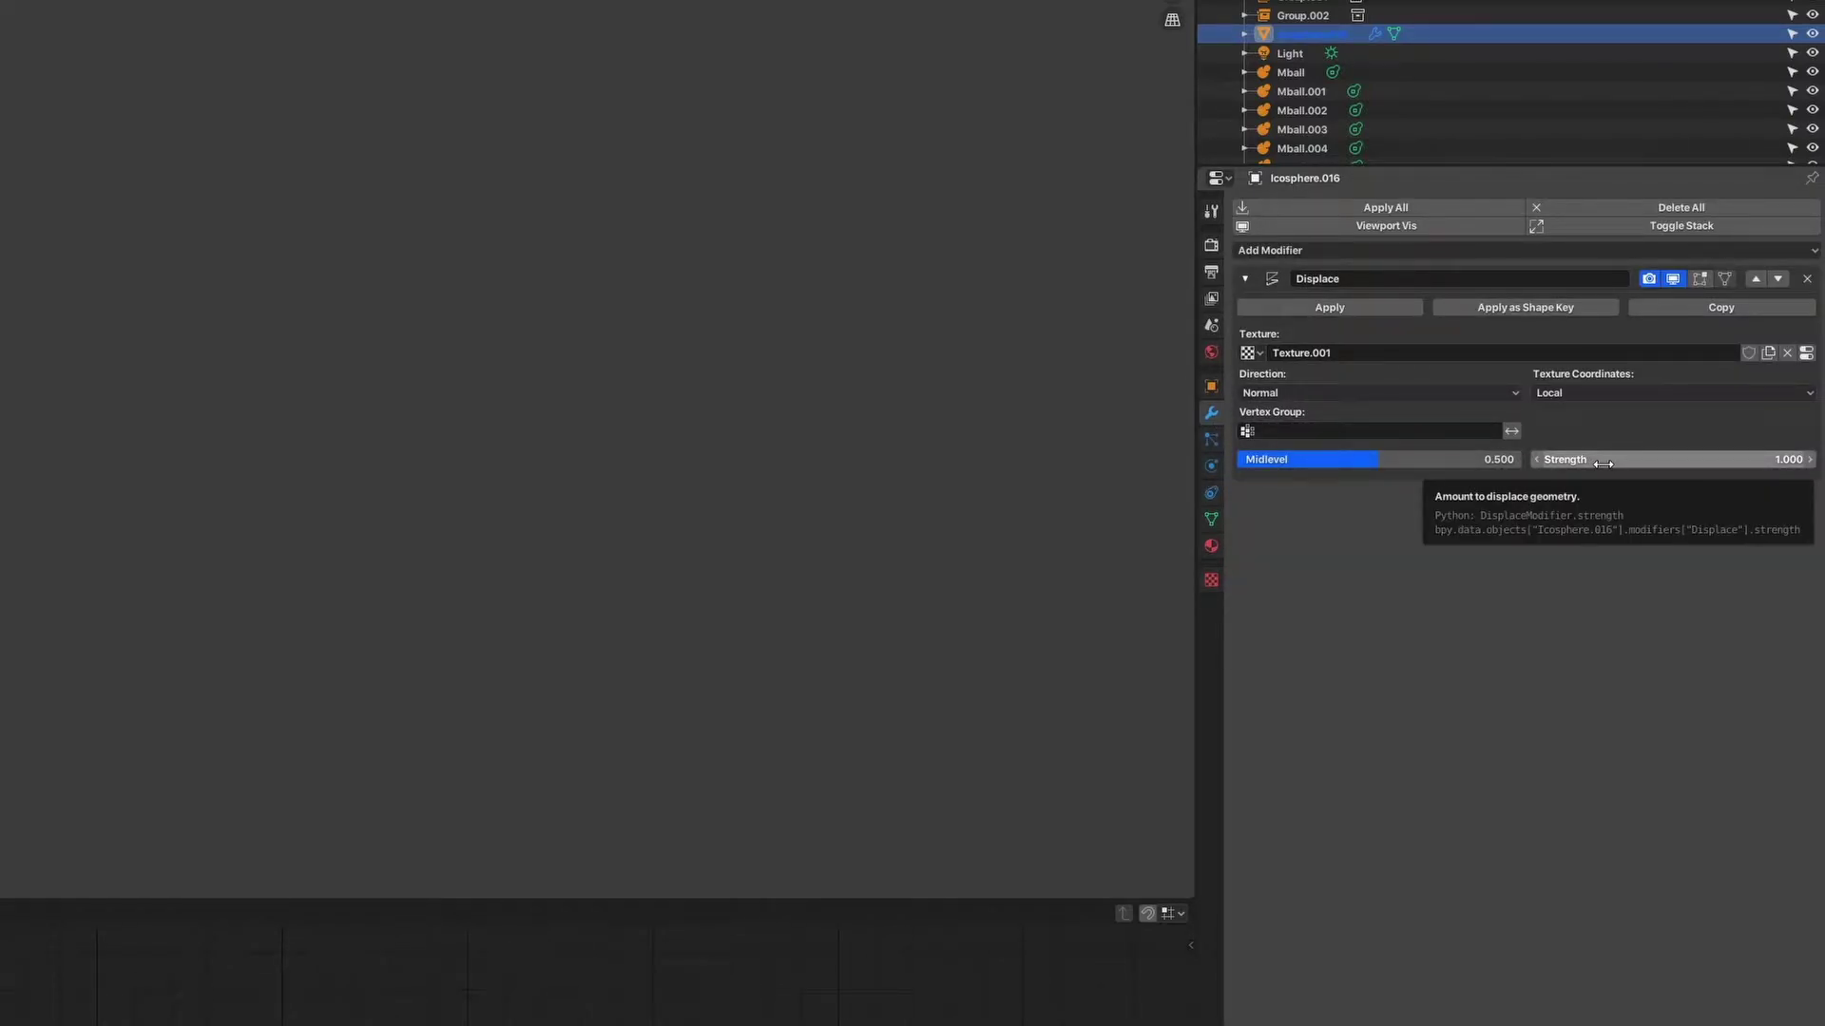
drag(1603, 464, 1603, 463)
text(0.2)
key(Return)
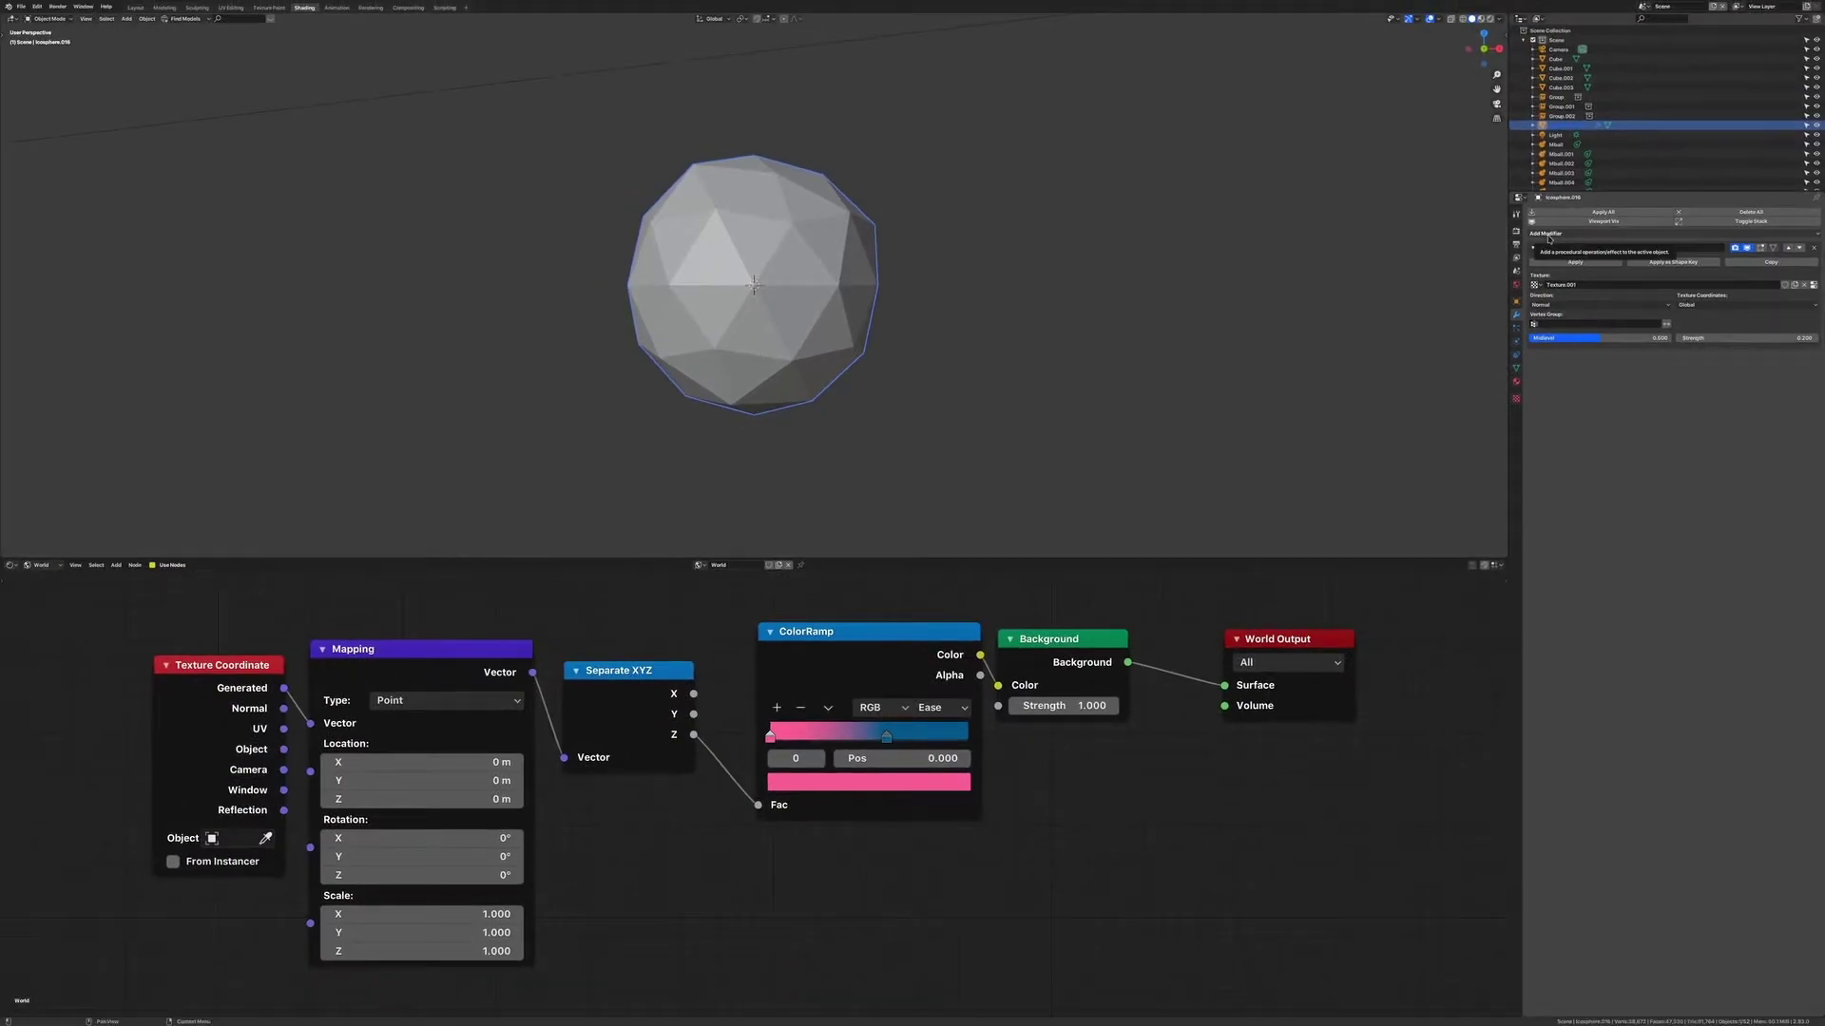
Add a Decimate modifier at about 0.69 ratio, resize the icosphere, and set strength to 1
click(1548, 235)
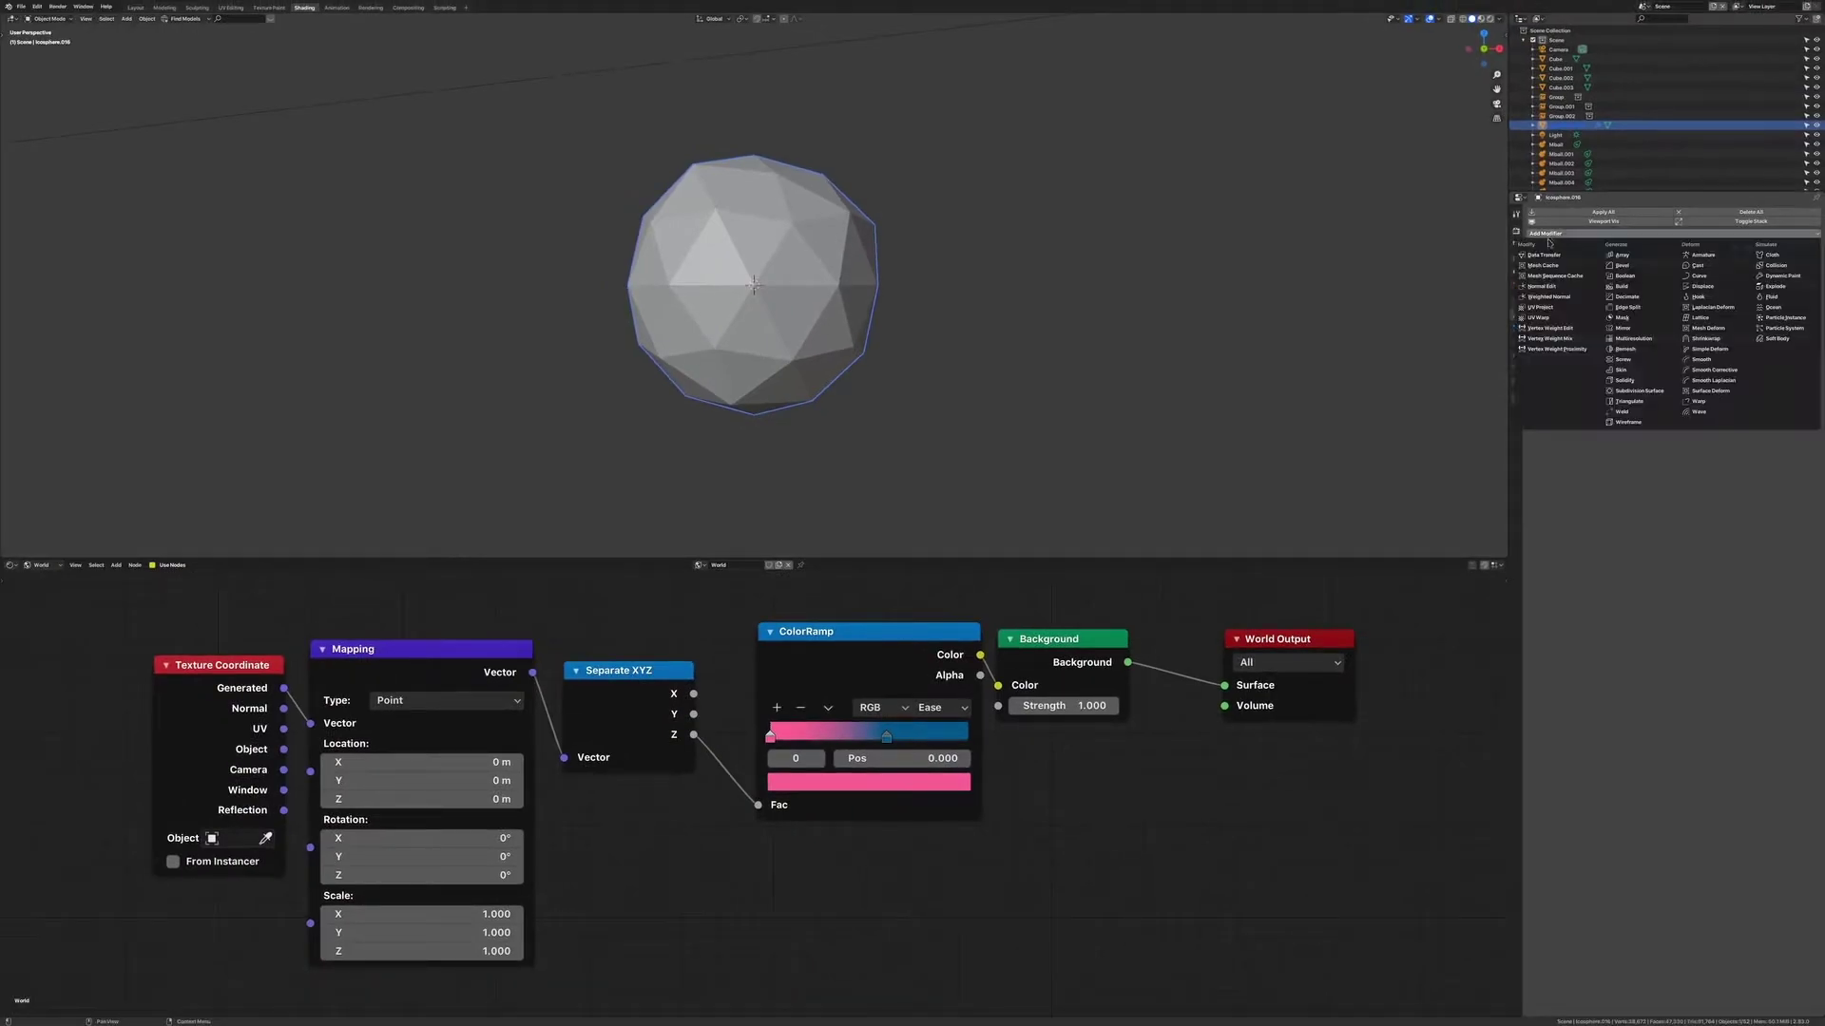
click(1625, 297)
drag(1809, 400, 1806, 337)
key(s)
click(1697, 328)
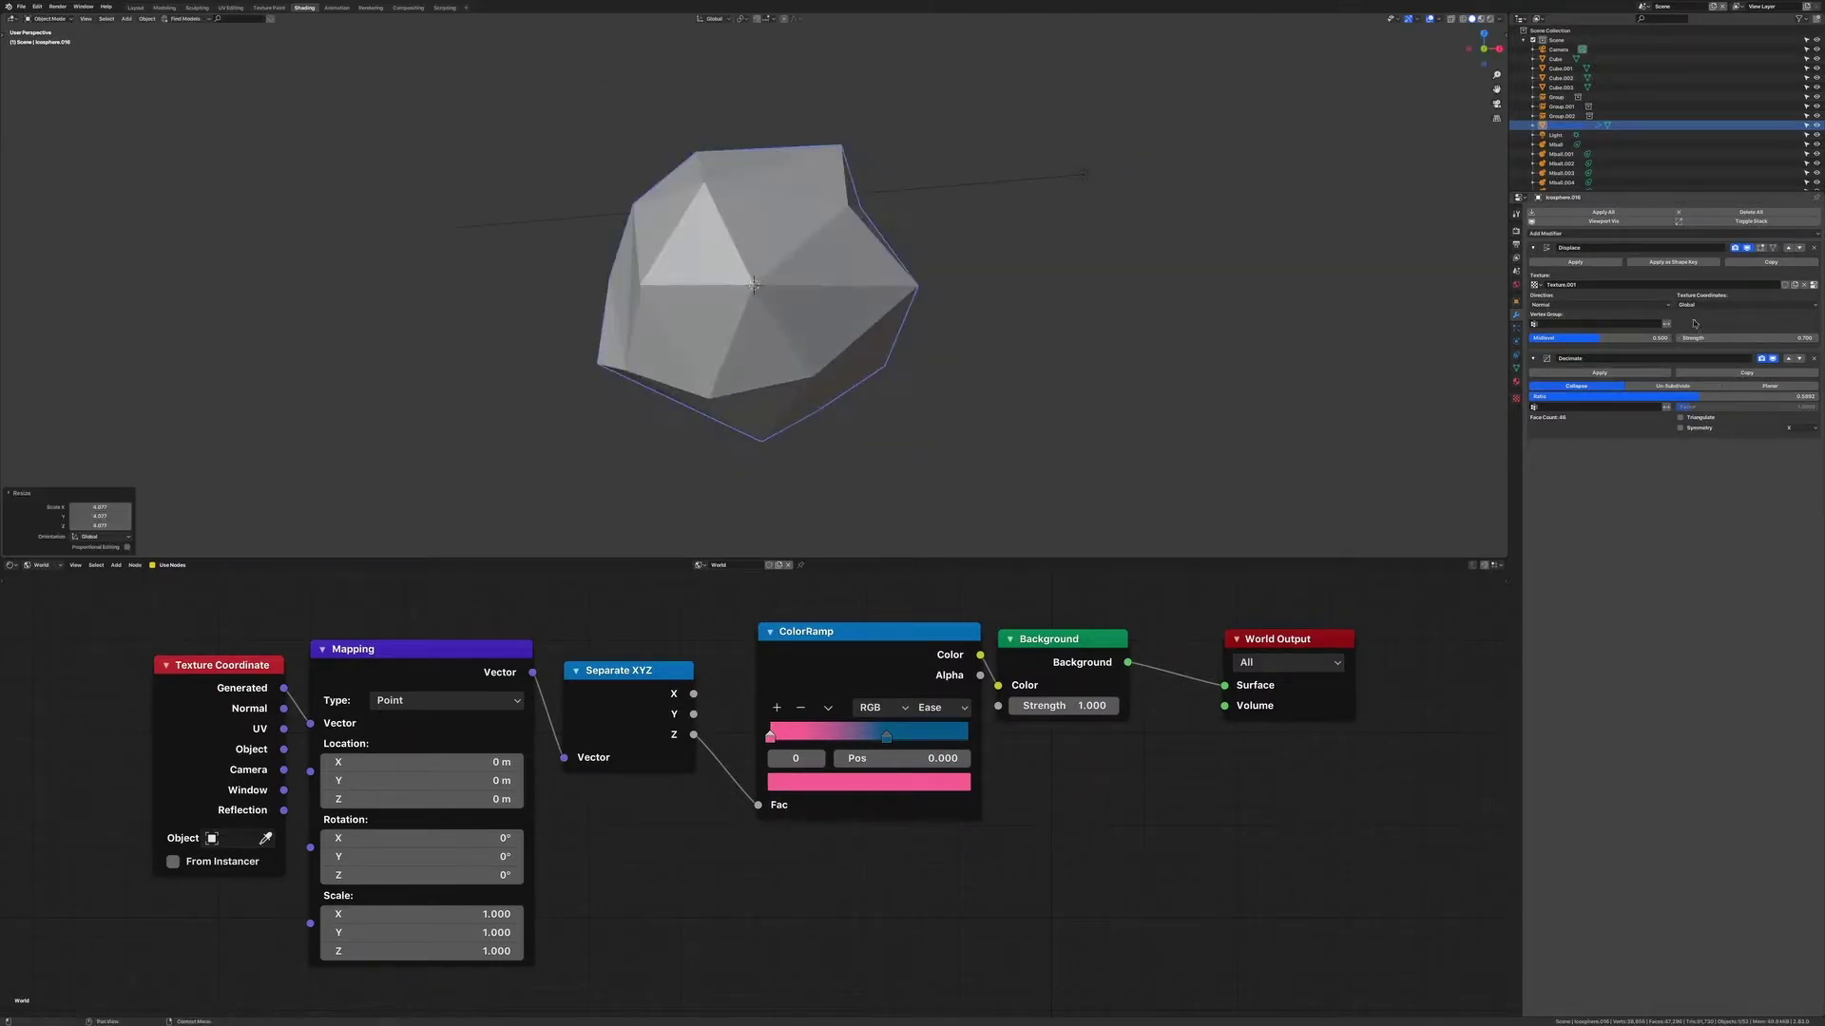
text(1)
key(Return)
Duplicate the displaced icosphere several times to form a cluster of rock shapes
scroll(880, 313, down, 3)
key(shift+d)
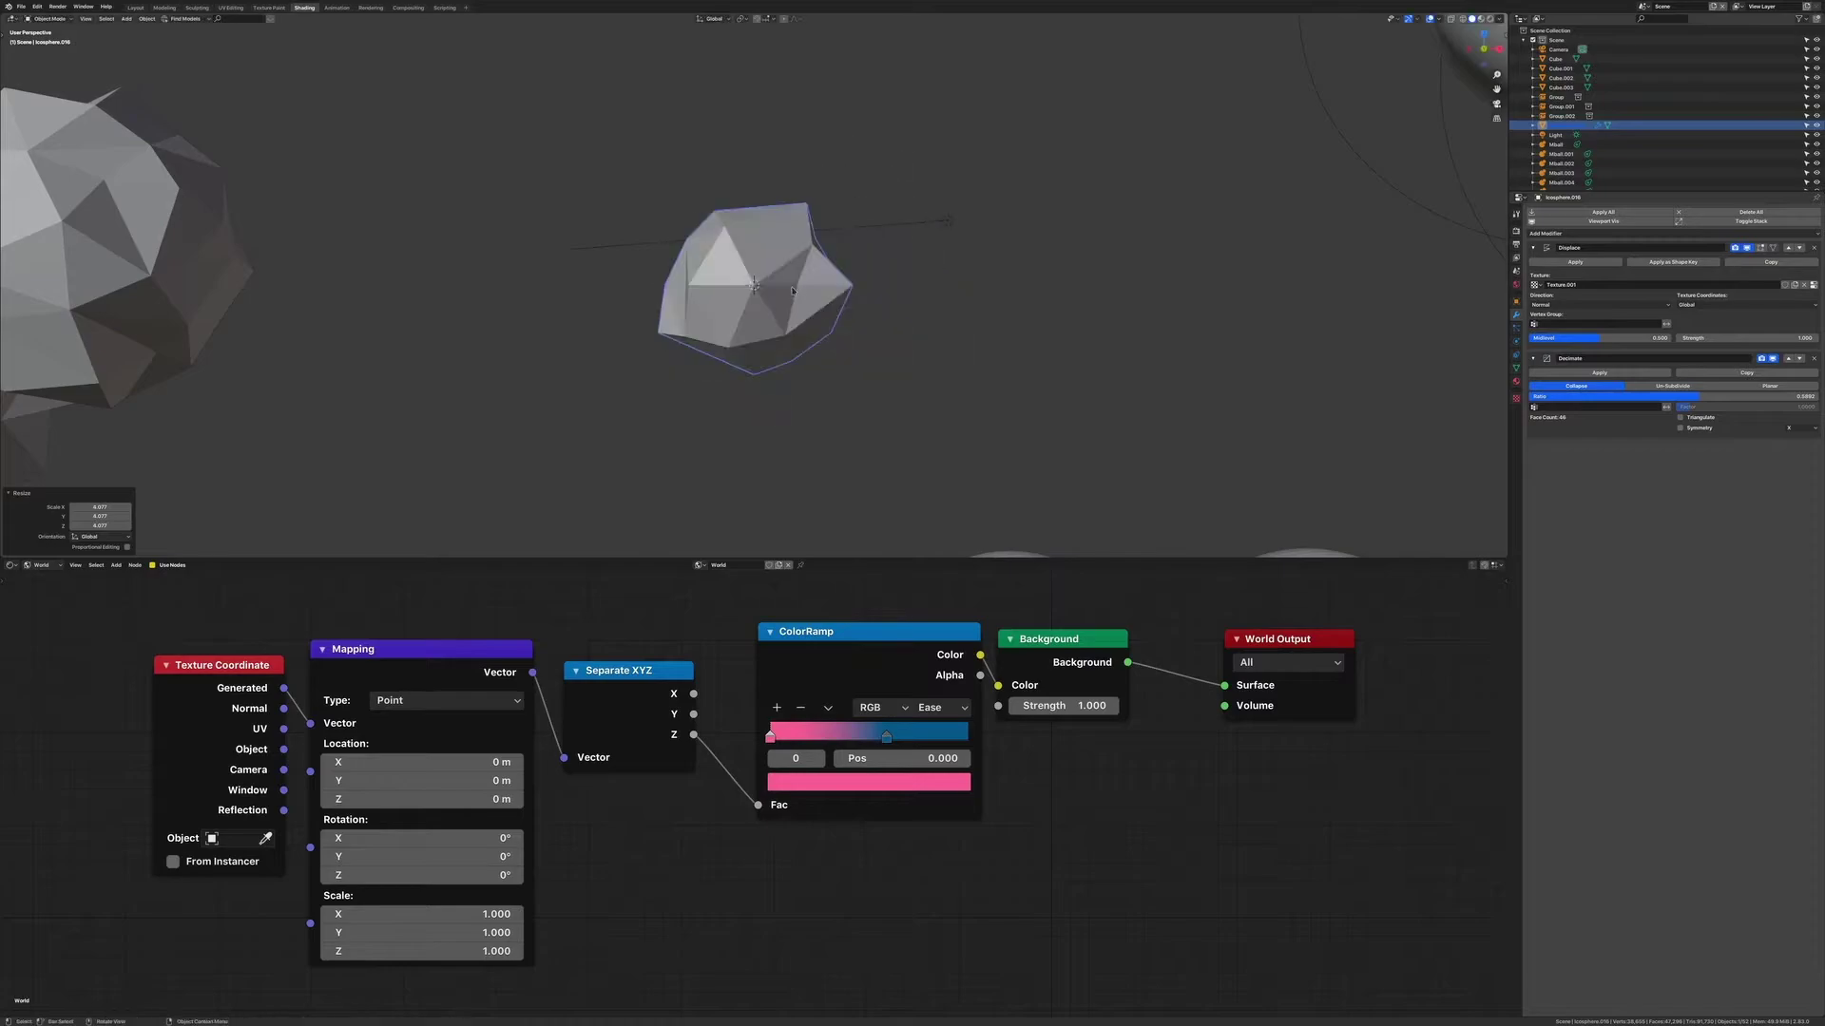
click(922, 339)
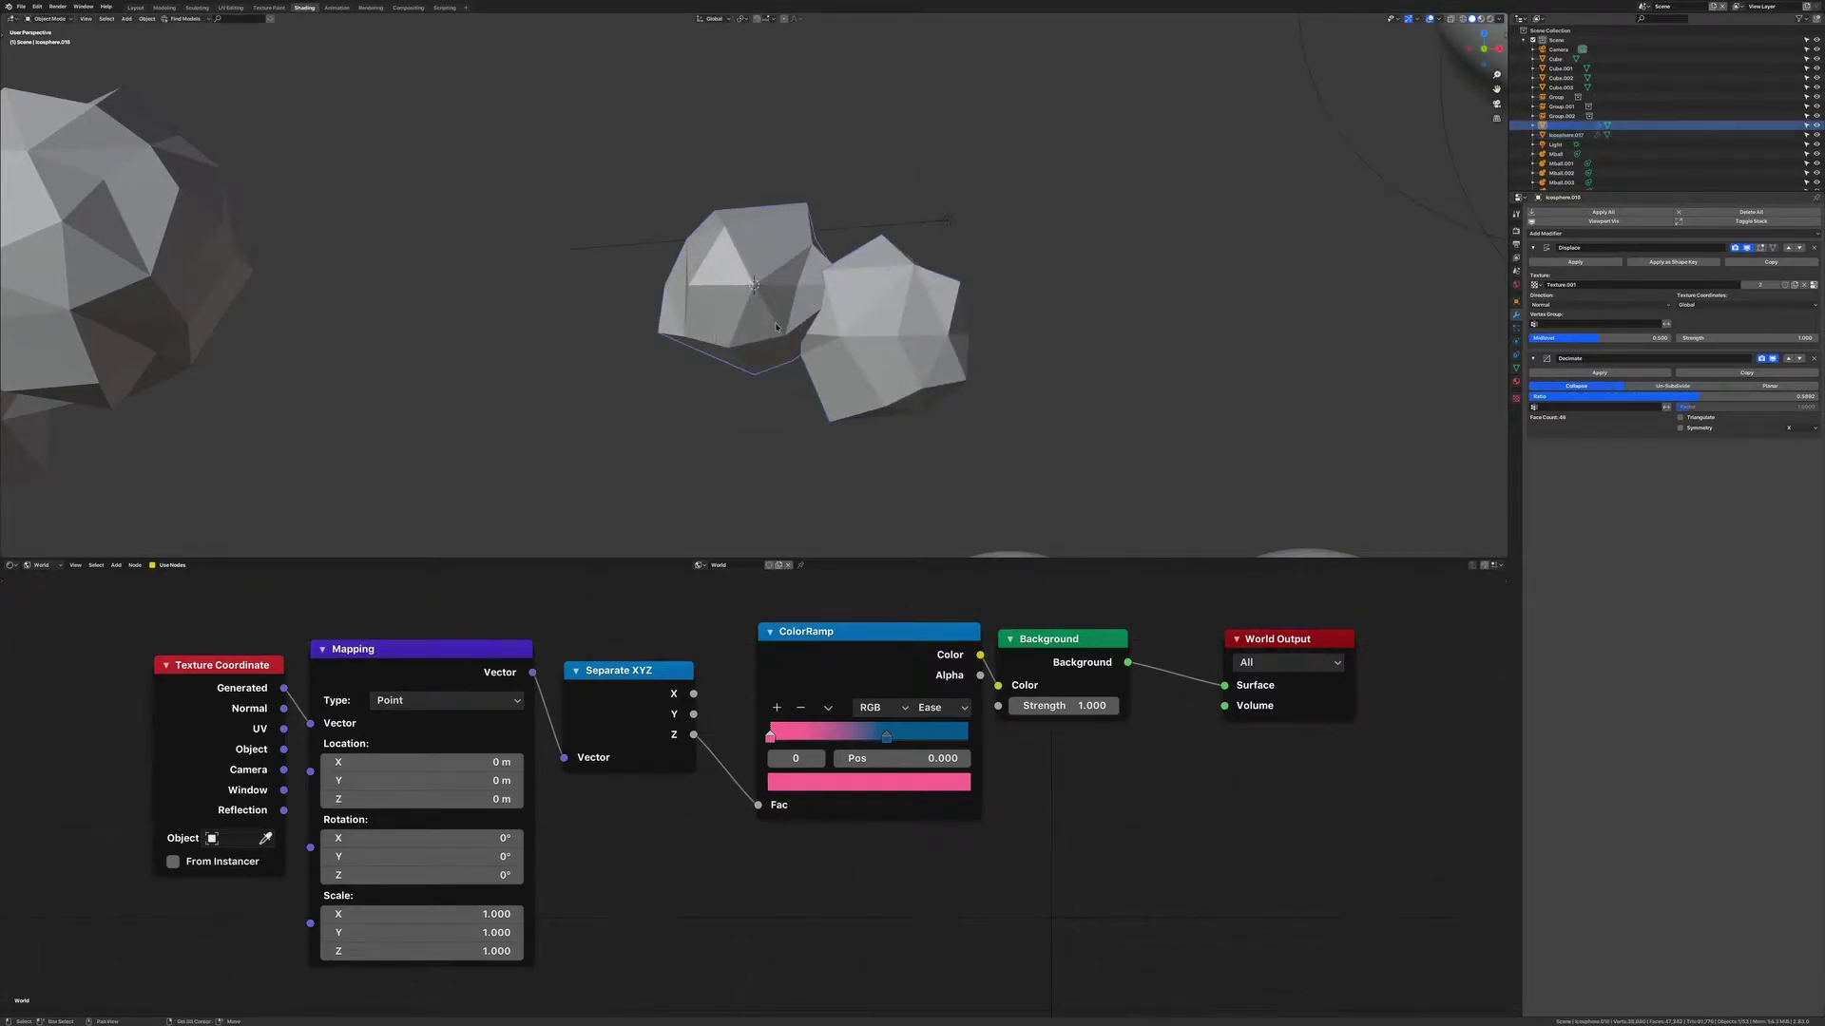
shift+middle_drag(721, 280, 722, 190)
key(shift+d)
click(687, 300)
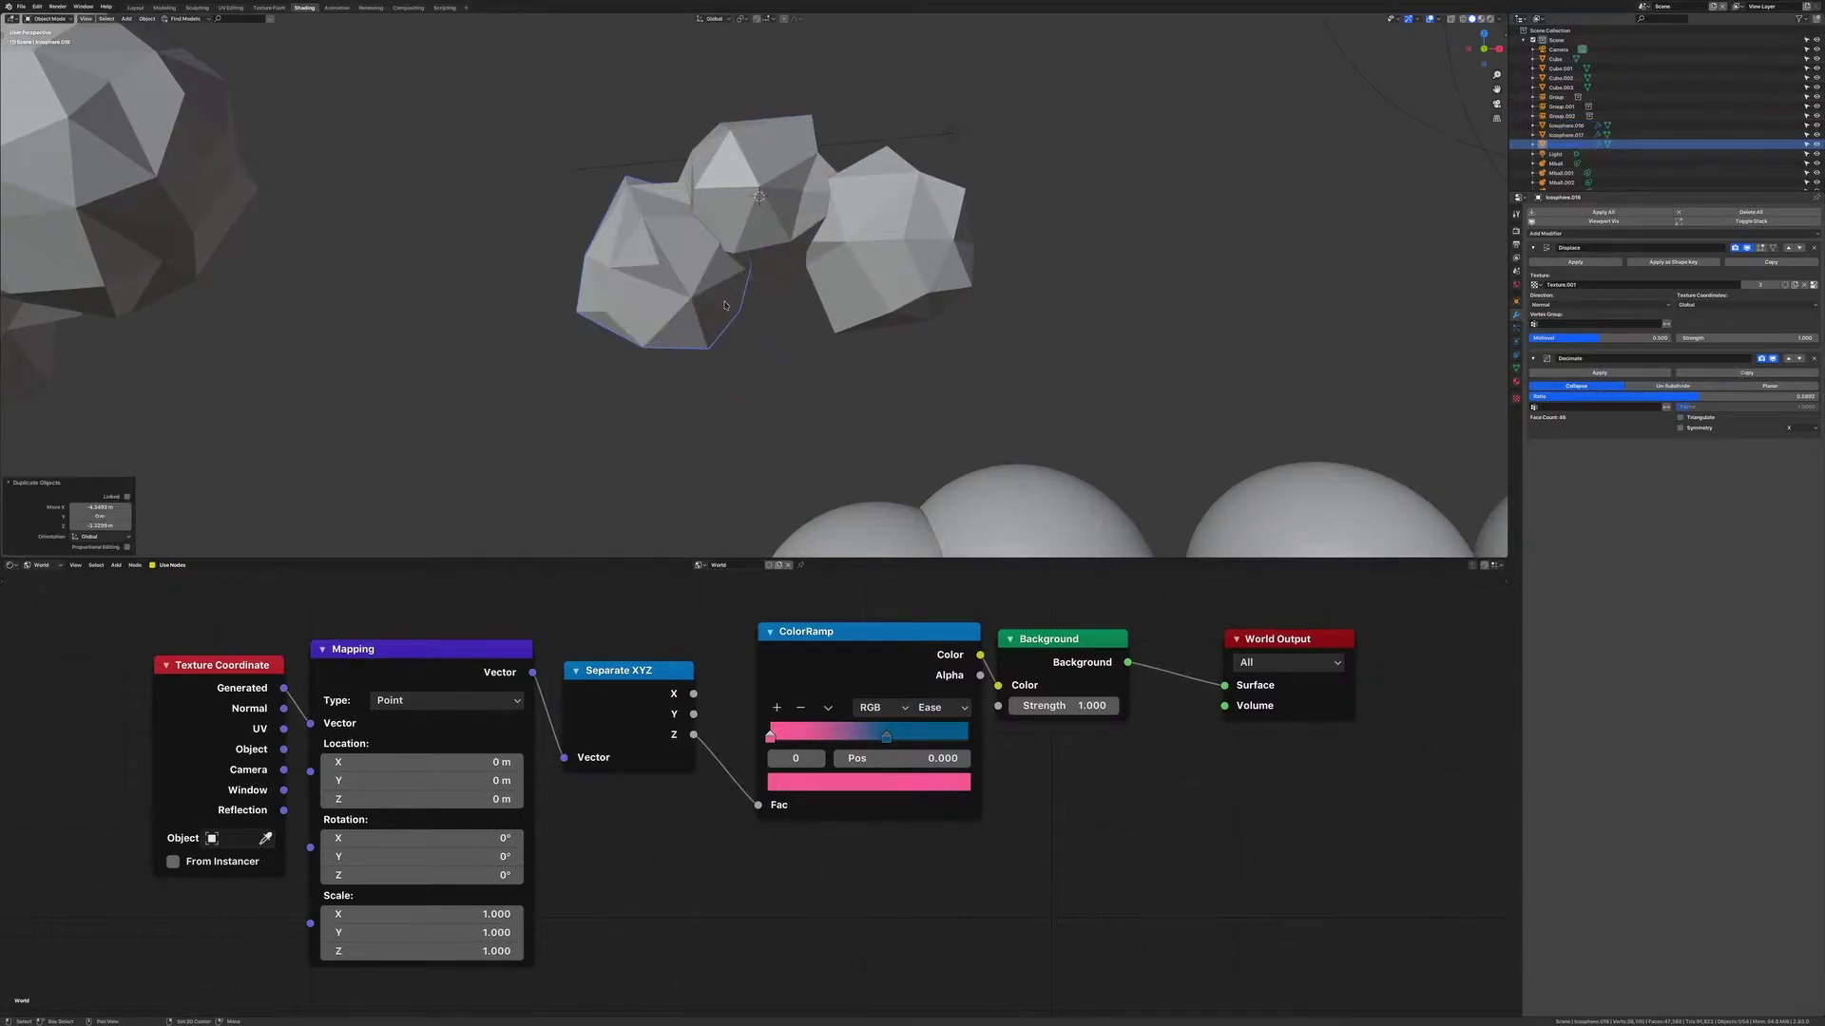
key(shift+d)
click(789, 309)
key(shift+d)
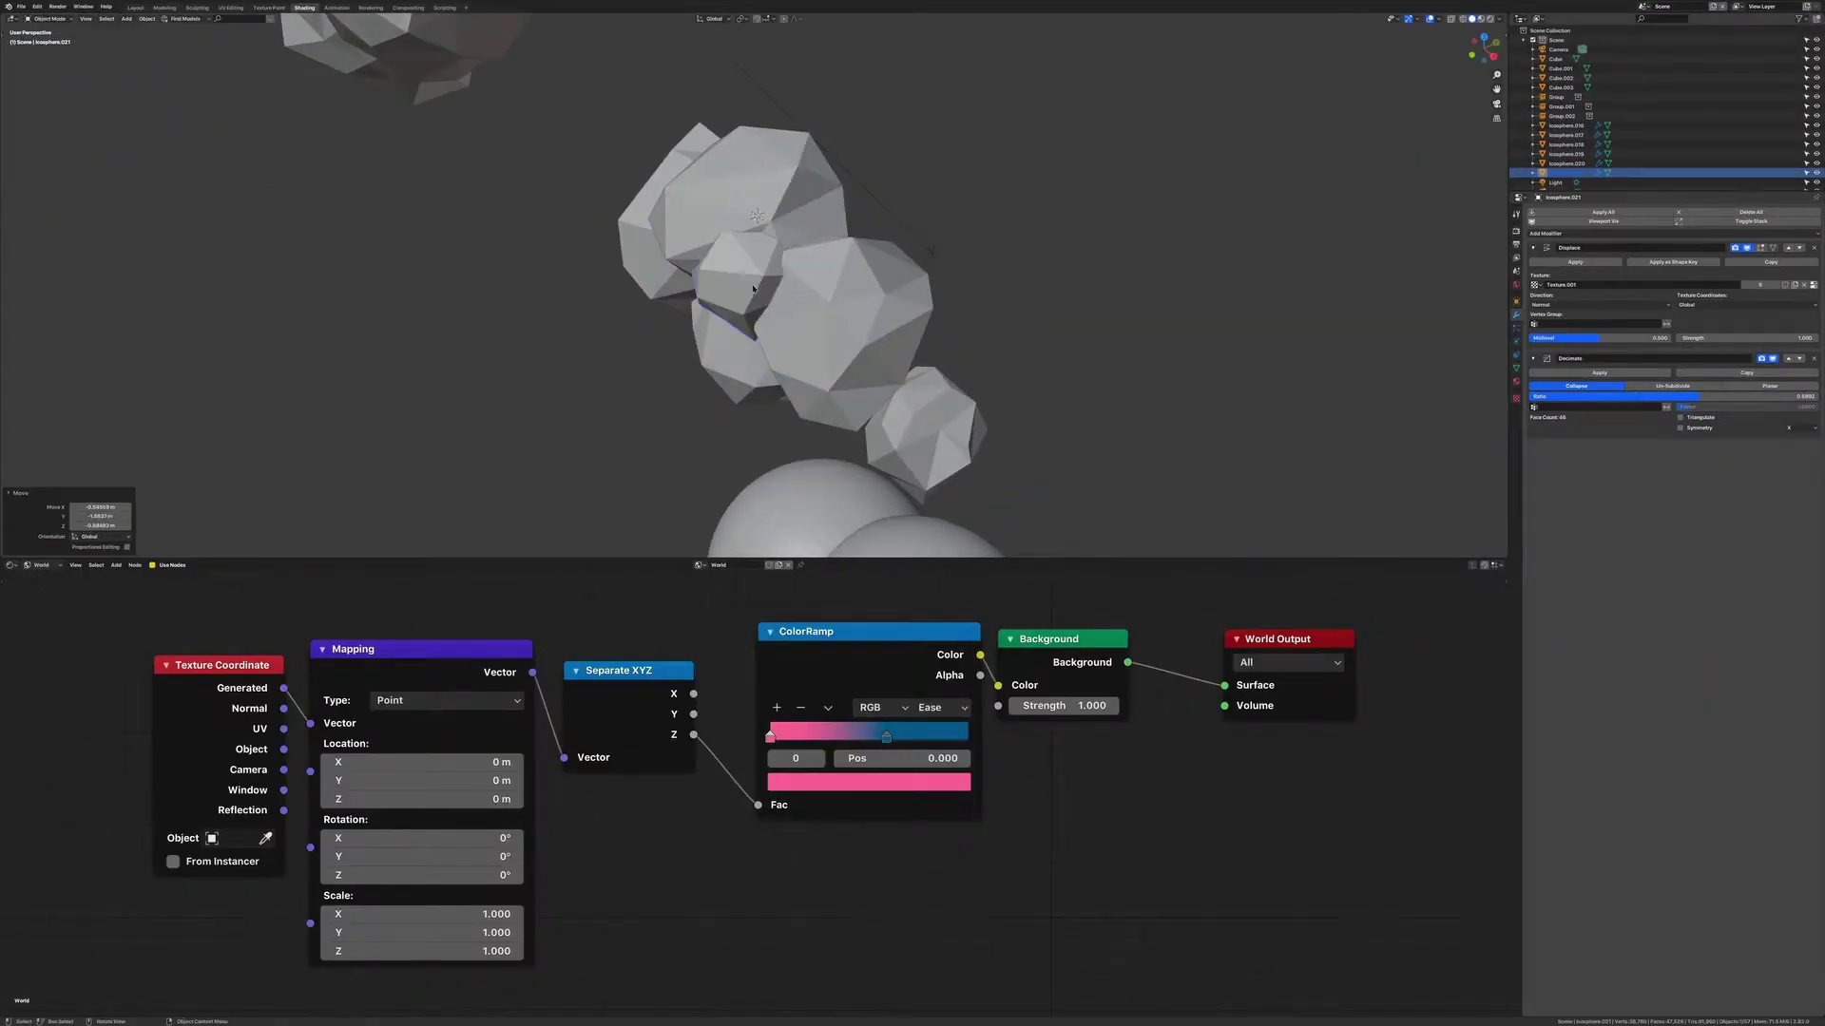
Slide one icosphere in the rock cluster along the X axis
middle_drag(754, 288, 819, 265)
click(760, 331)
key(g)
key(x)
click(711, 354)
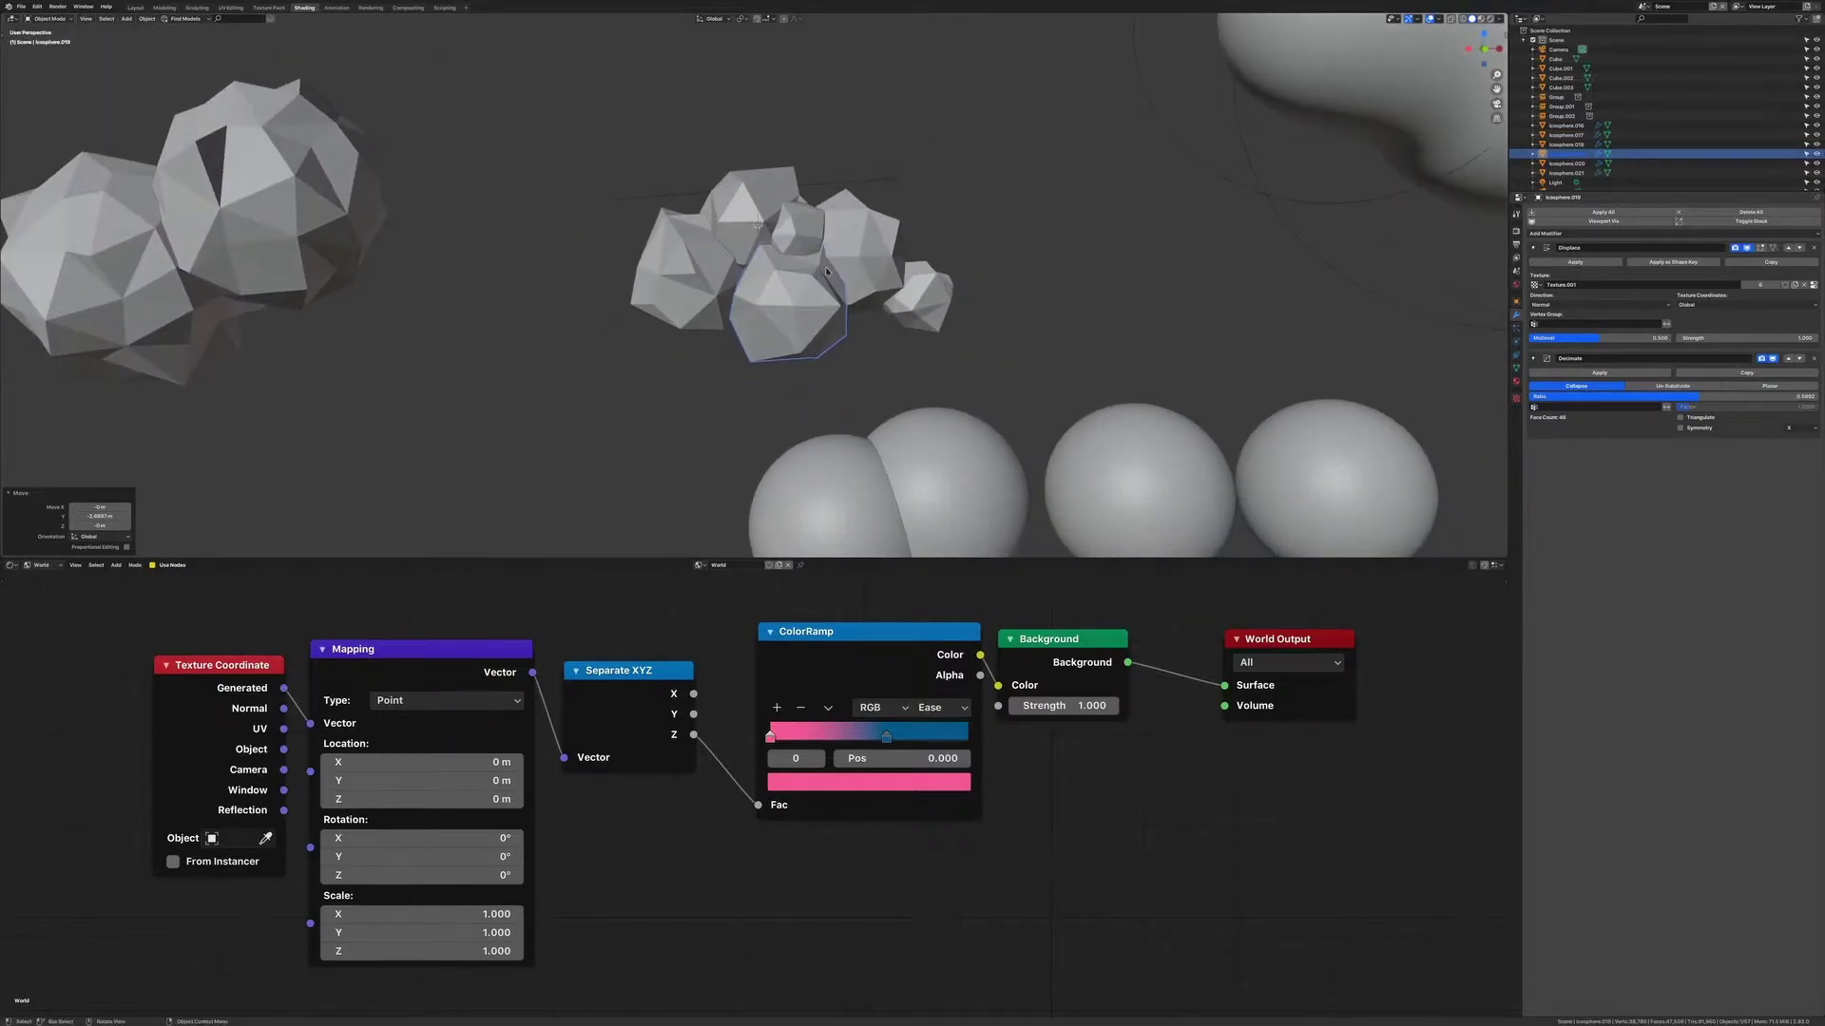
Preview the cluster through the scene camera in Rendered shading
key(KP_0)
scroll(917, 304, down, 4)
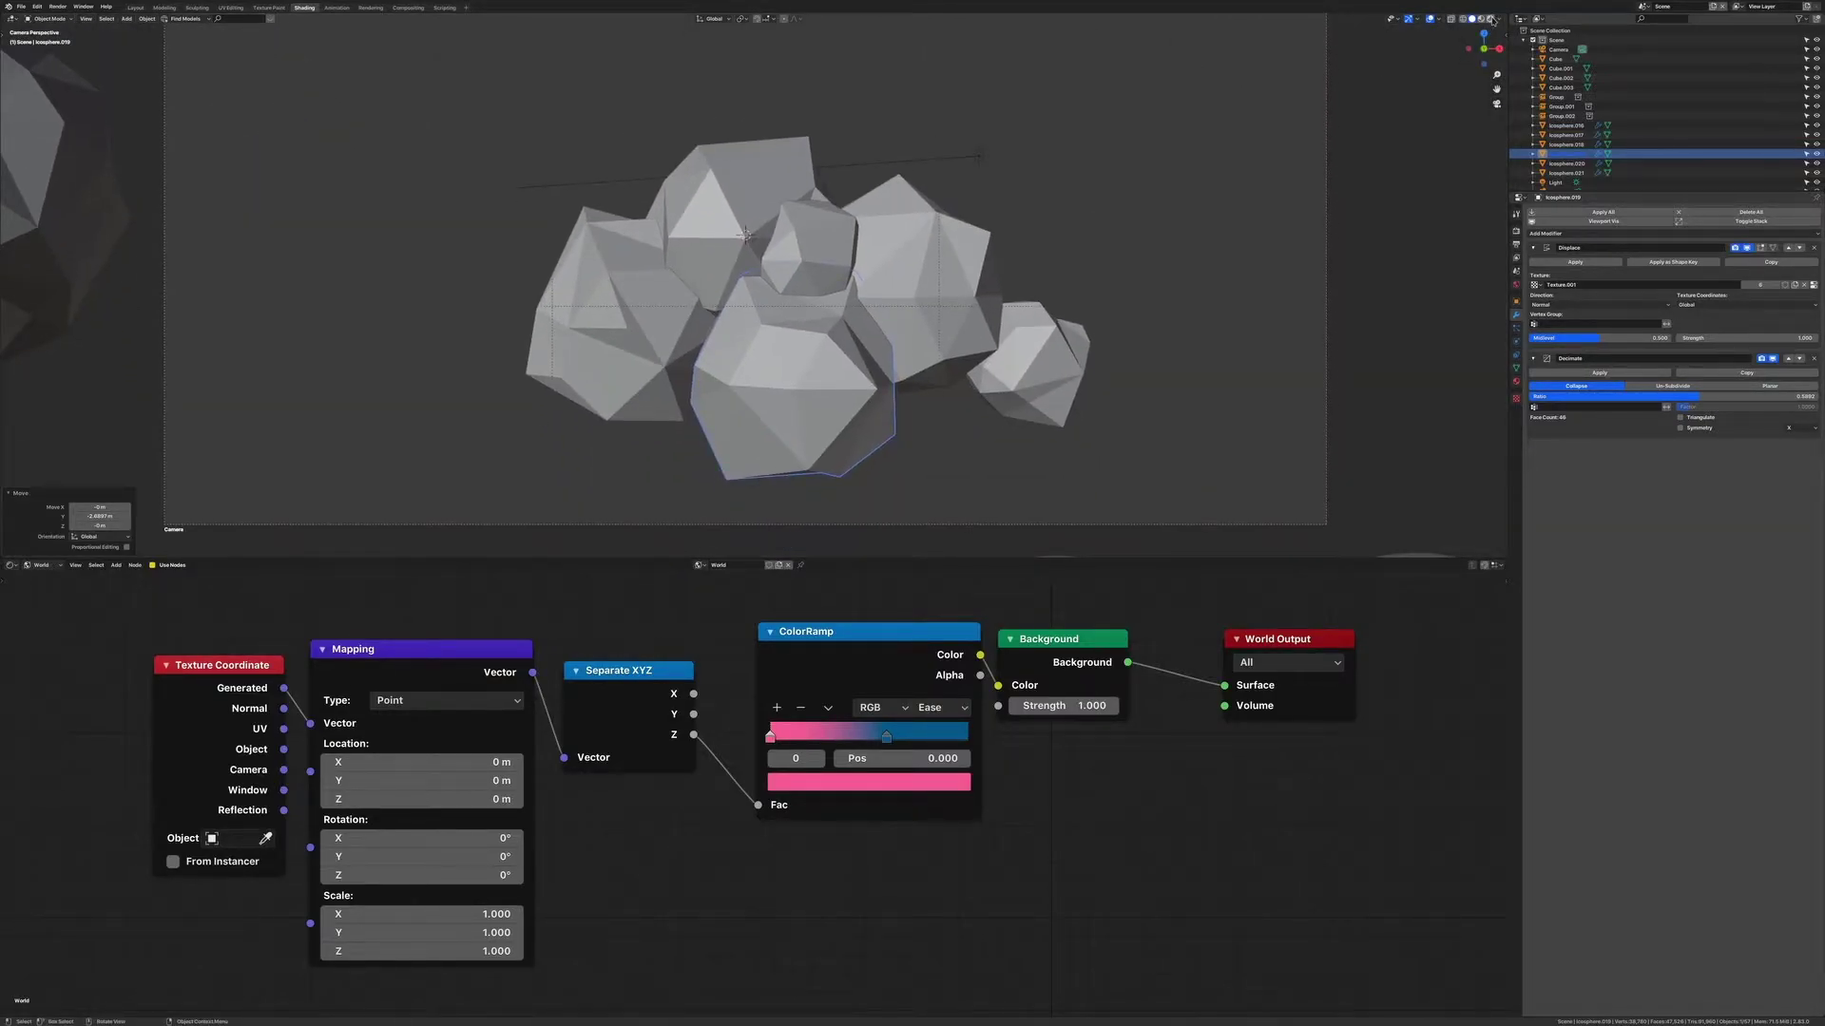
click(1490, 18)
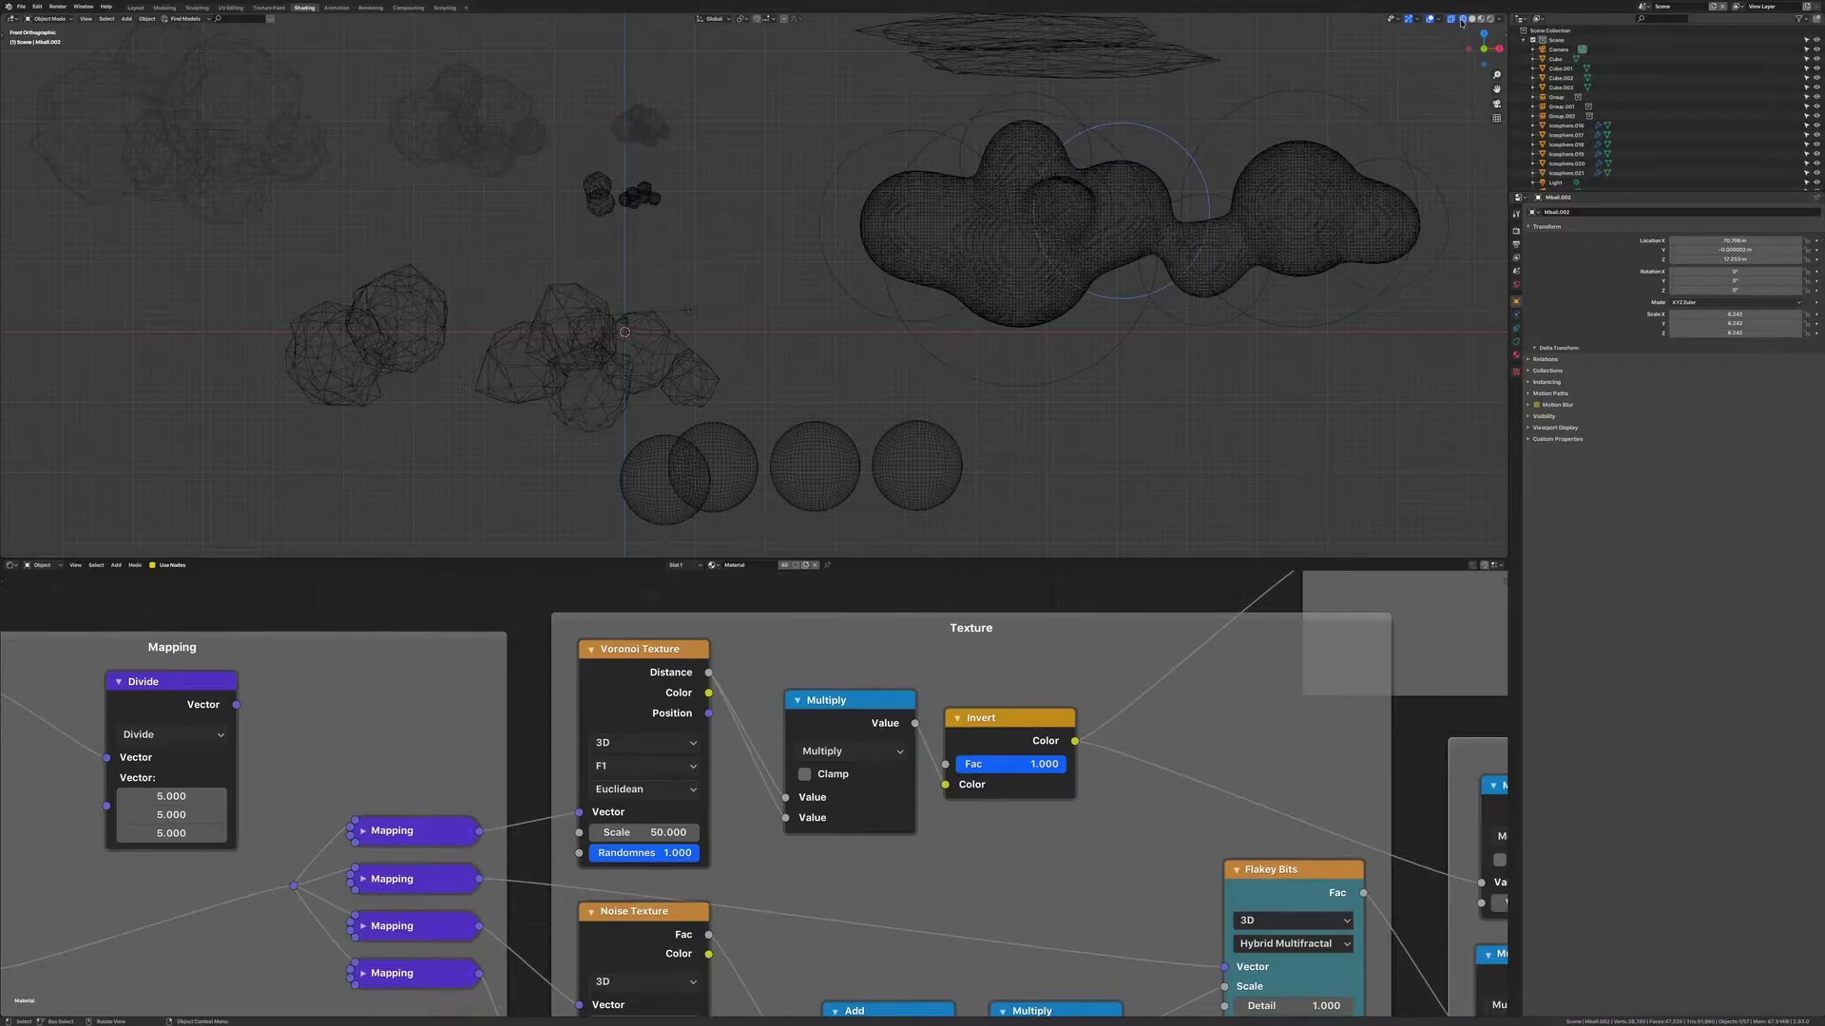
Reposition the right metaball element Mball.005, then orbit to see the clouds against the sky
click(1471, 18)
click(1023, 264)
click(1180, 170)
key(g)
click(1178, 150)
click(1105, 172)
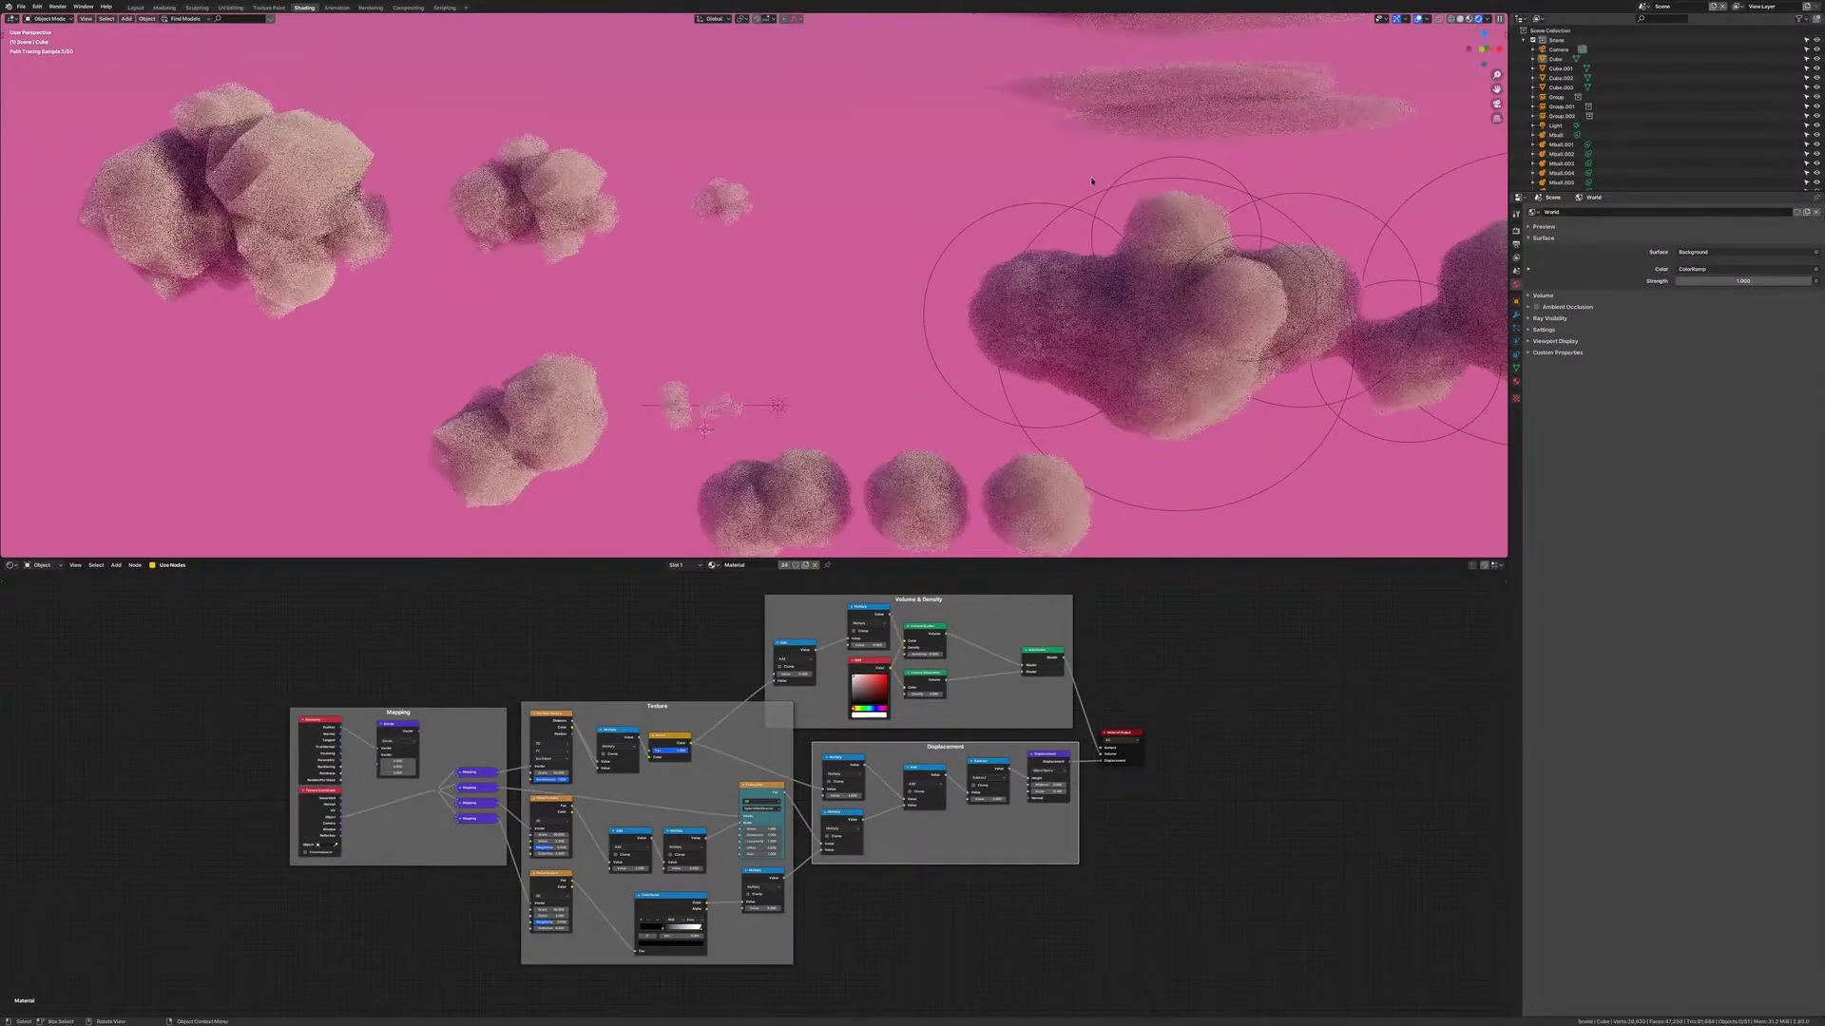
middle_drag(950, 225, 836, 295)
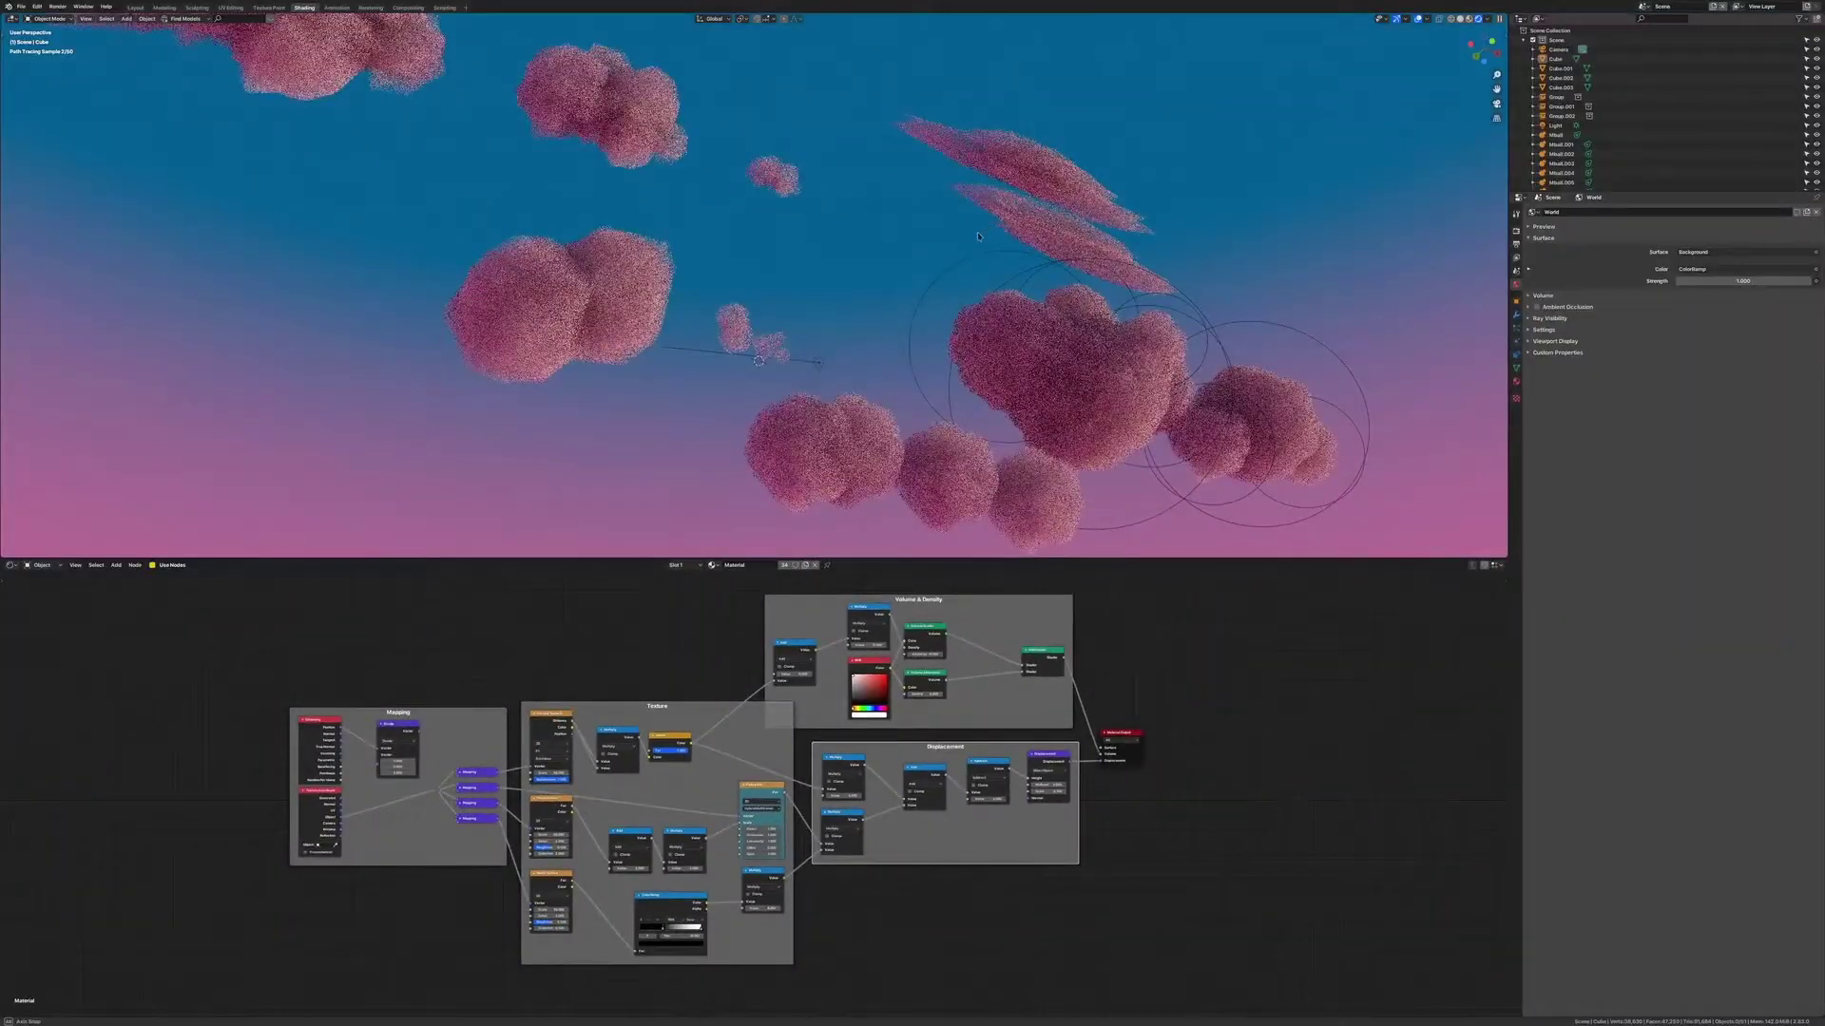
Orbit and preview the pink clouds in Rendered shading, toggling the overlays off and back on
middle_drag(979, 235, 855, 381)
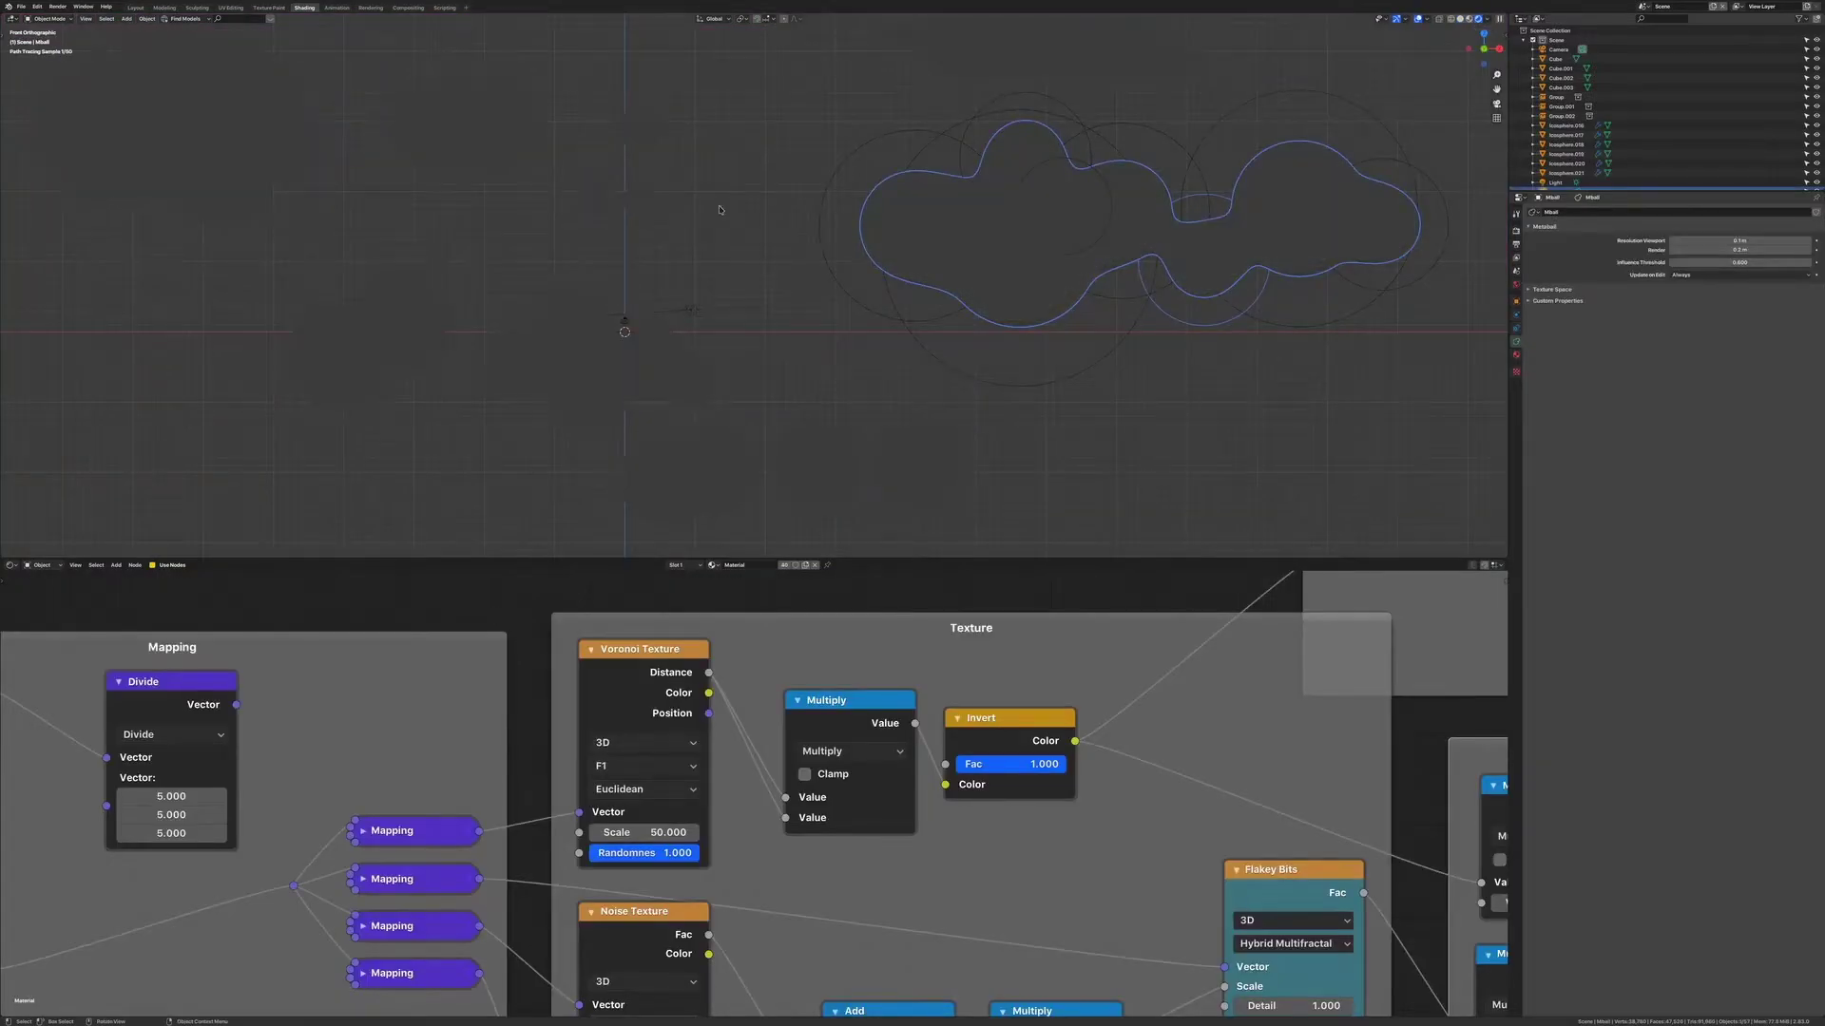
key(z)
click(879, 198)
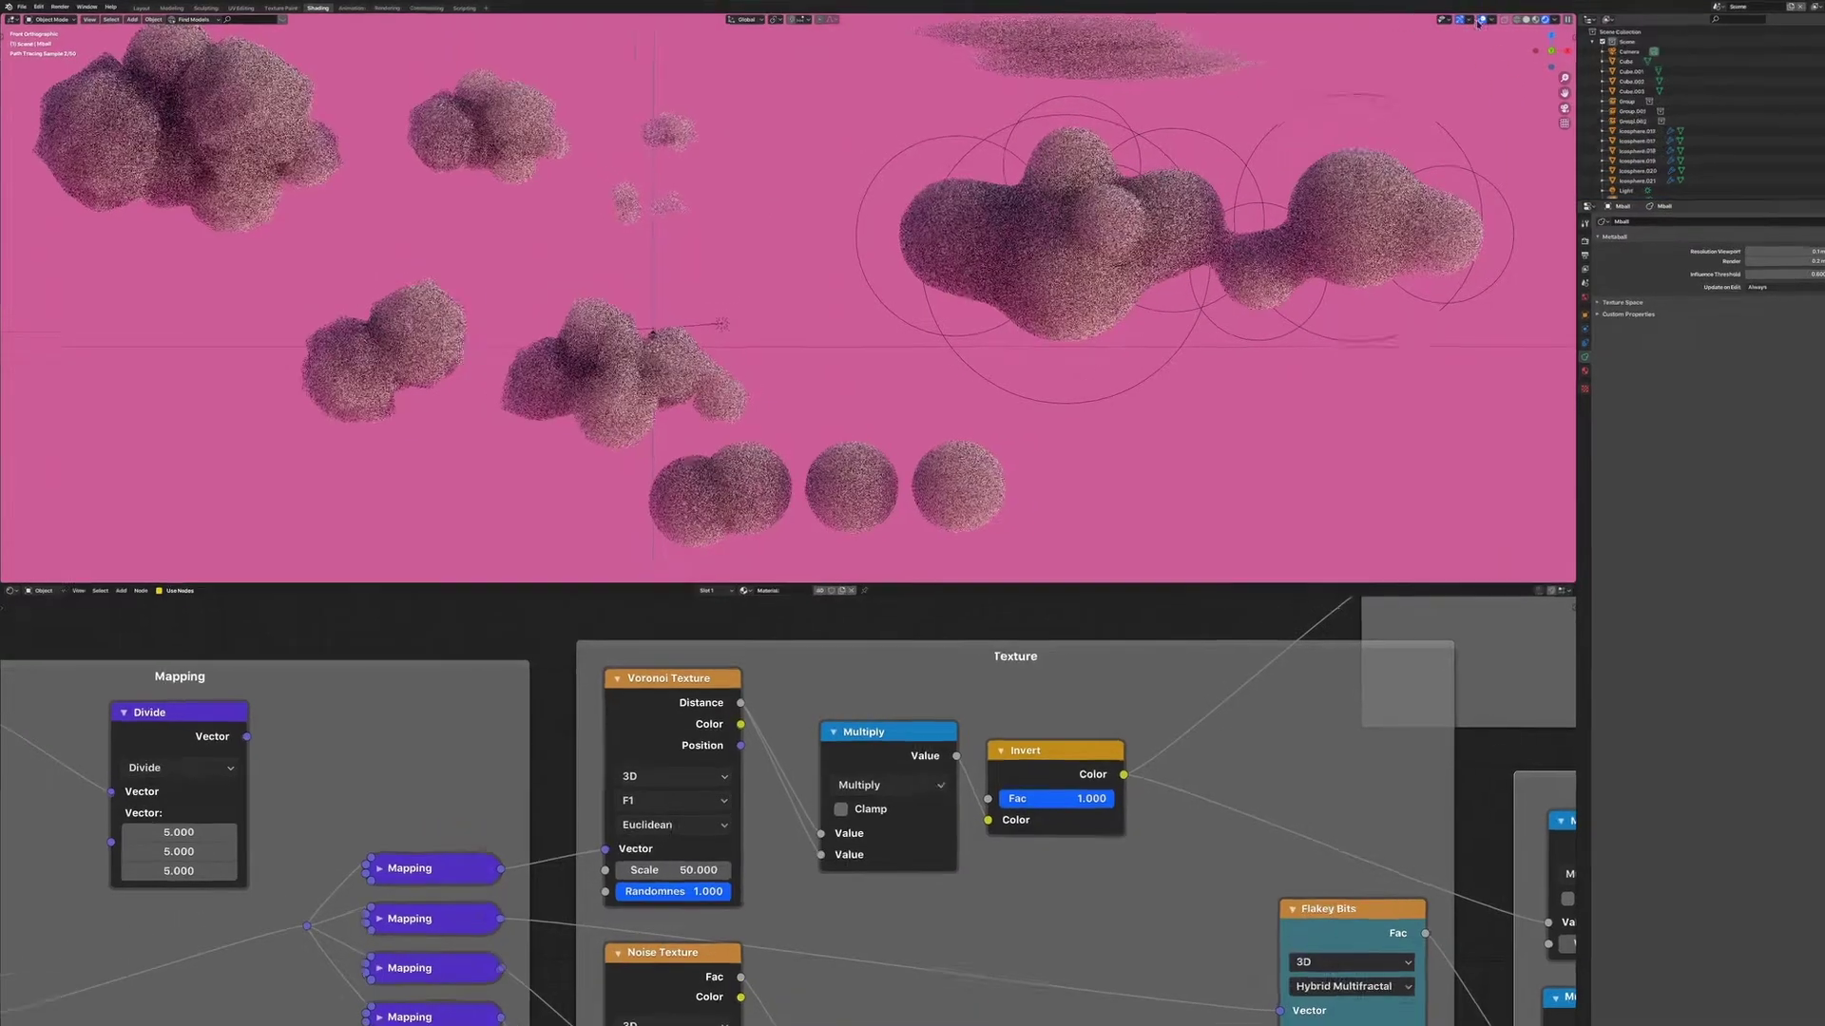
key(shift+alt+z)
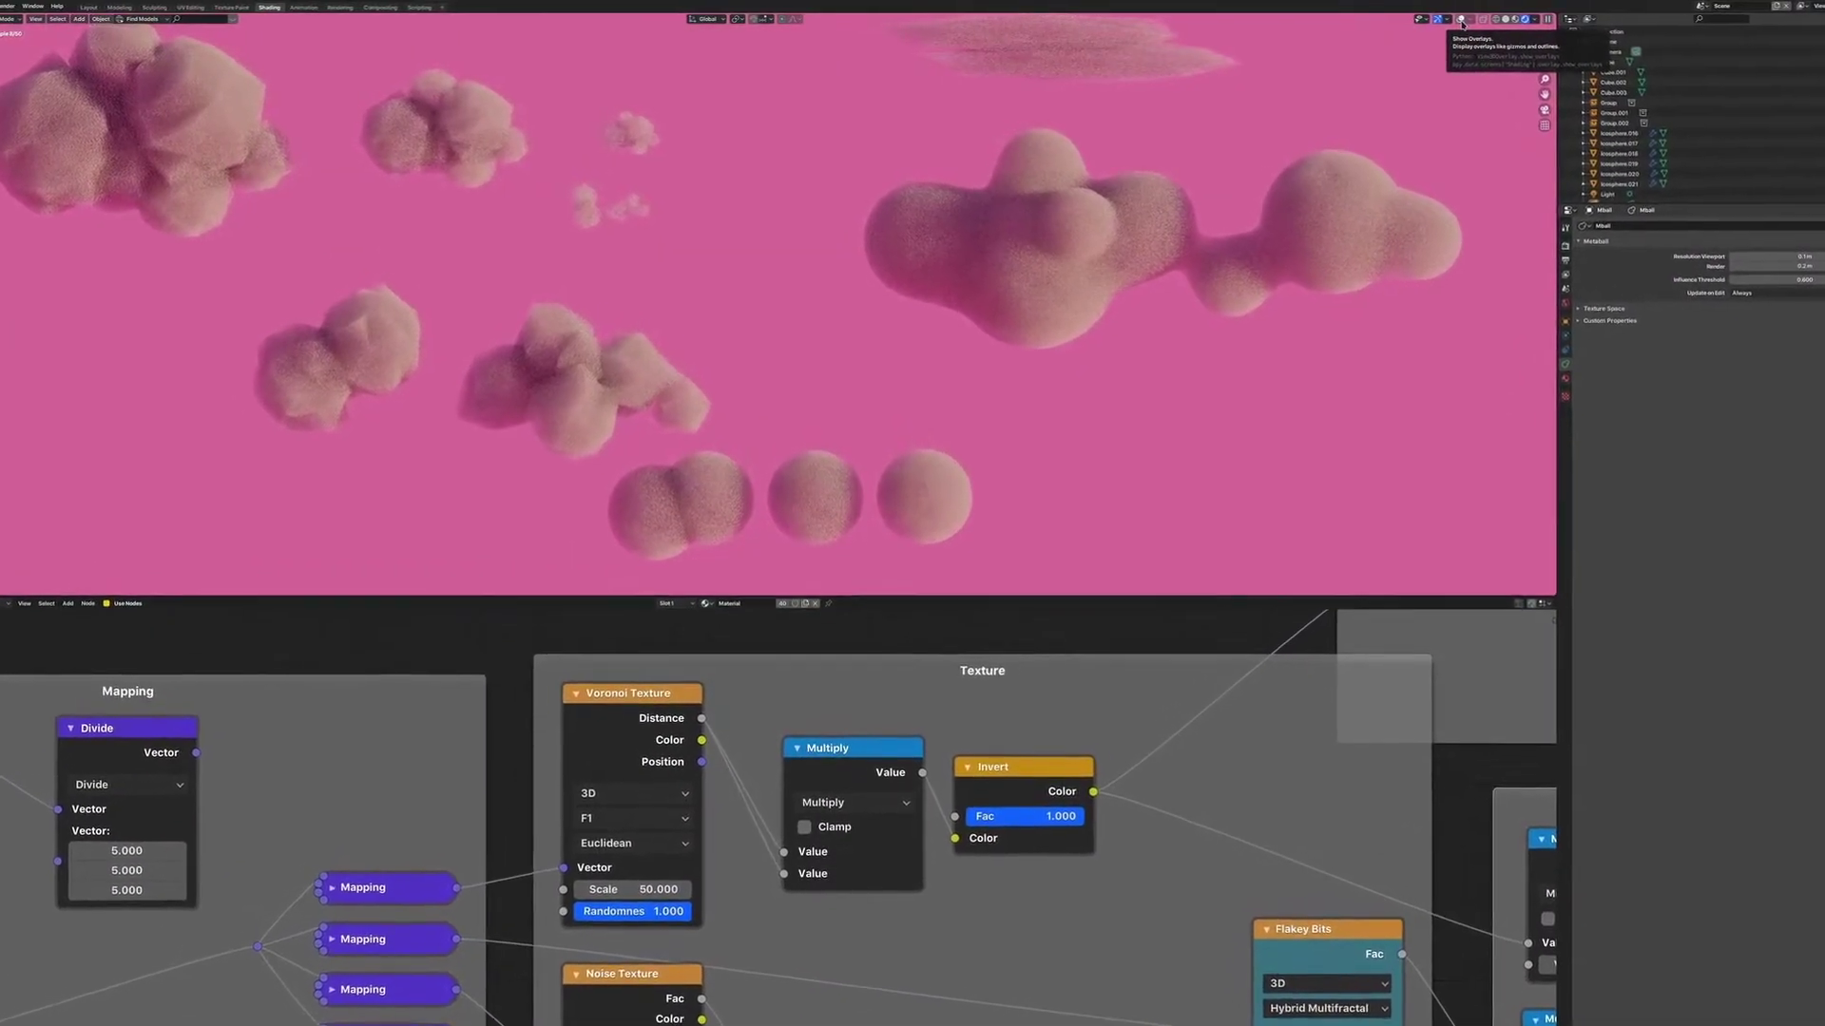
click(1423, 20)
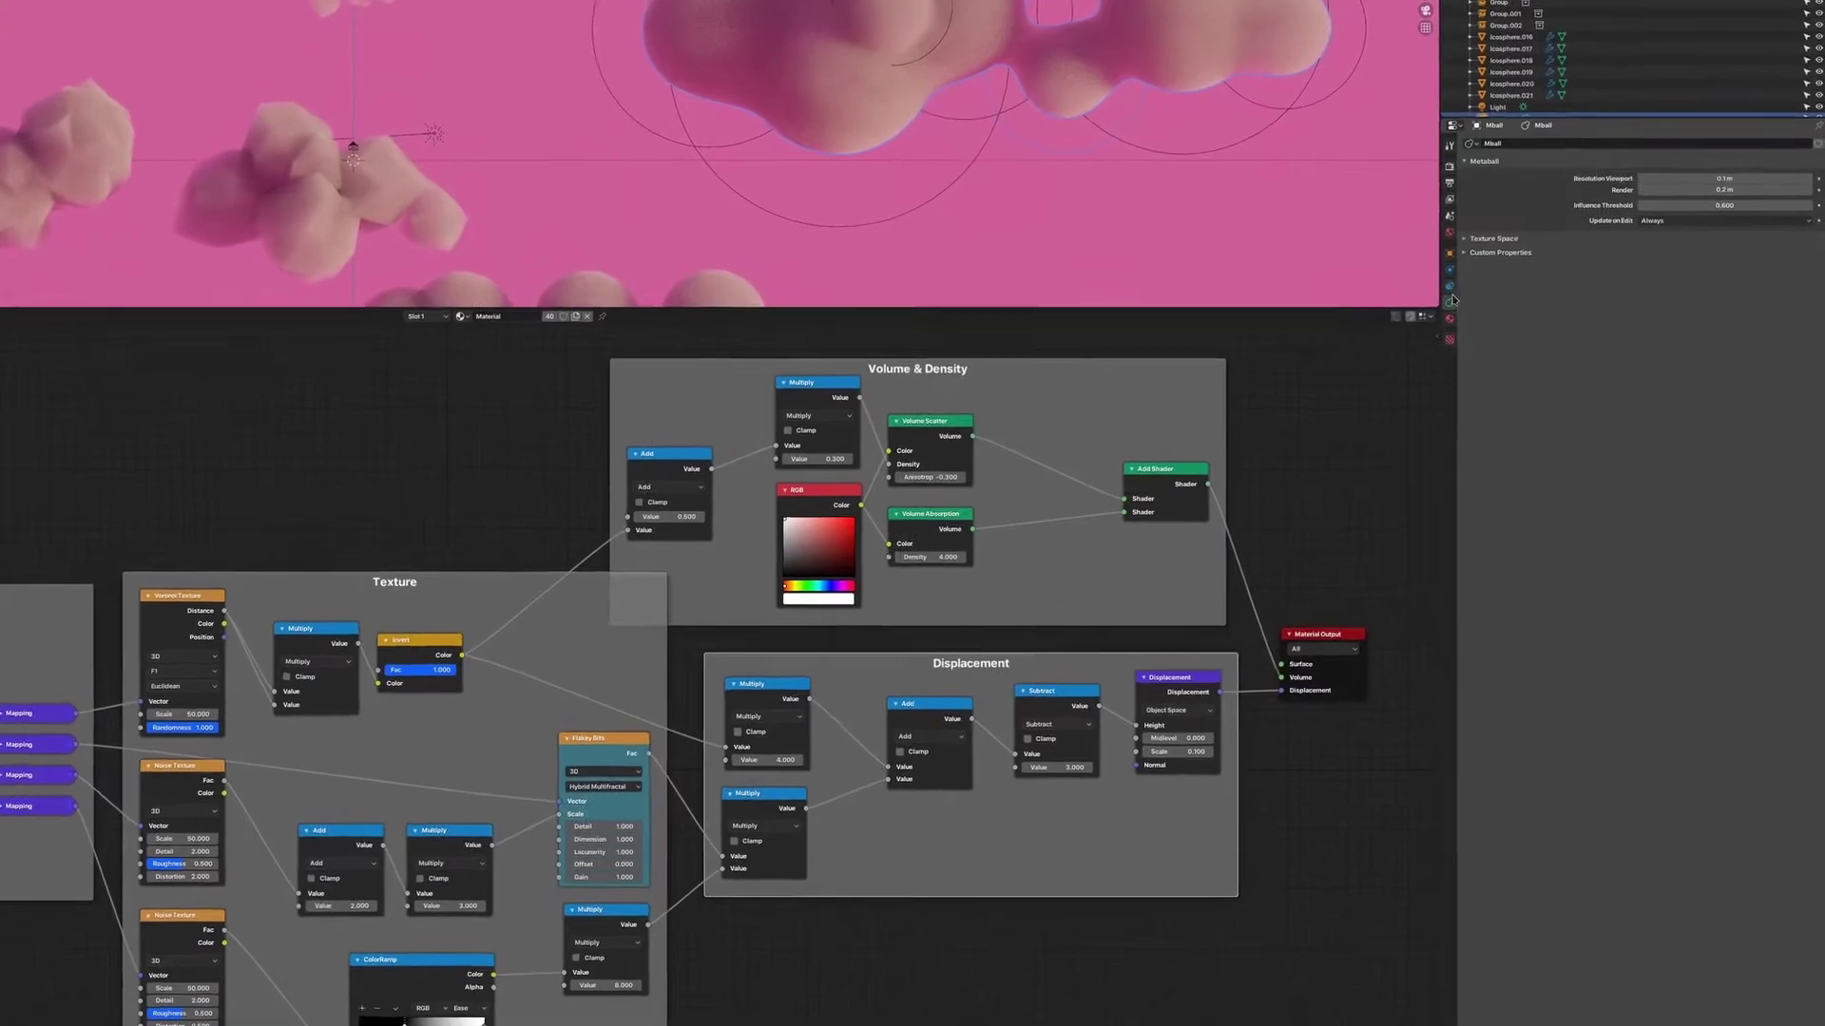
Set the cloud material's Surface displacement method to Displacement Only
click(1516, 354)
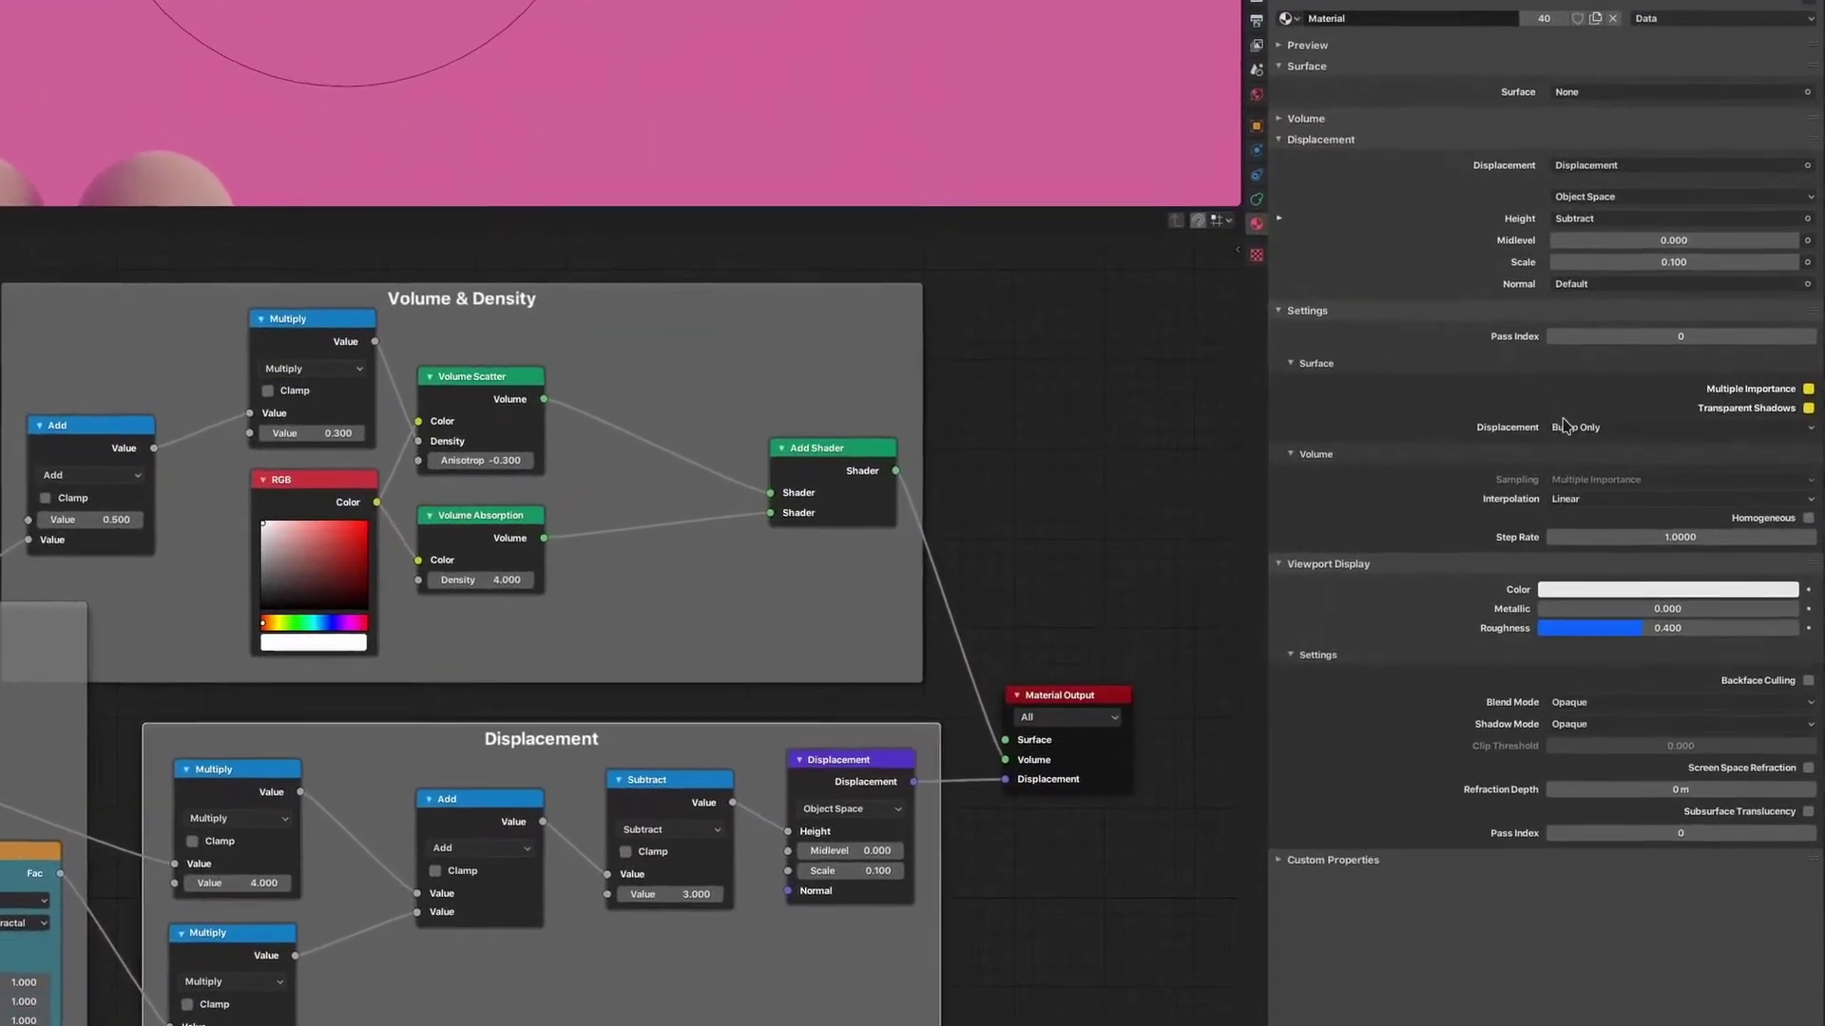
click(1600, 438)
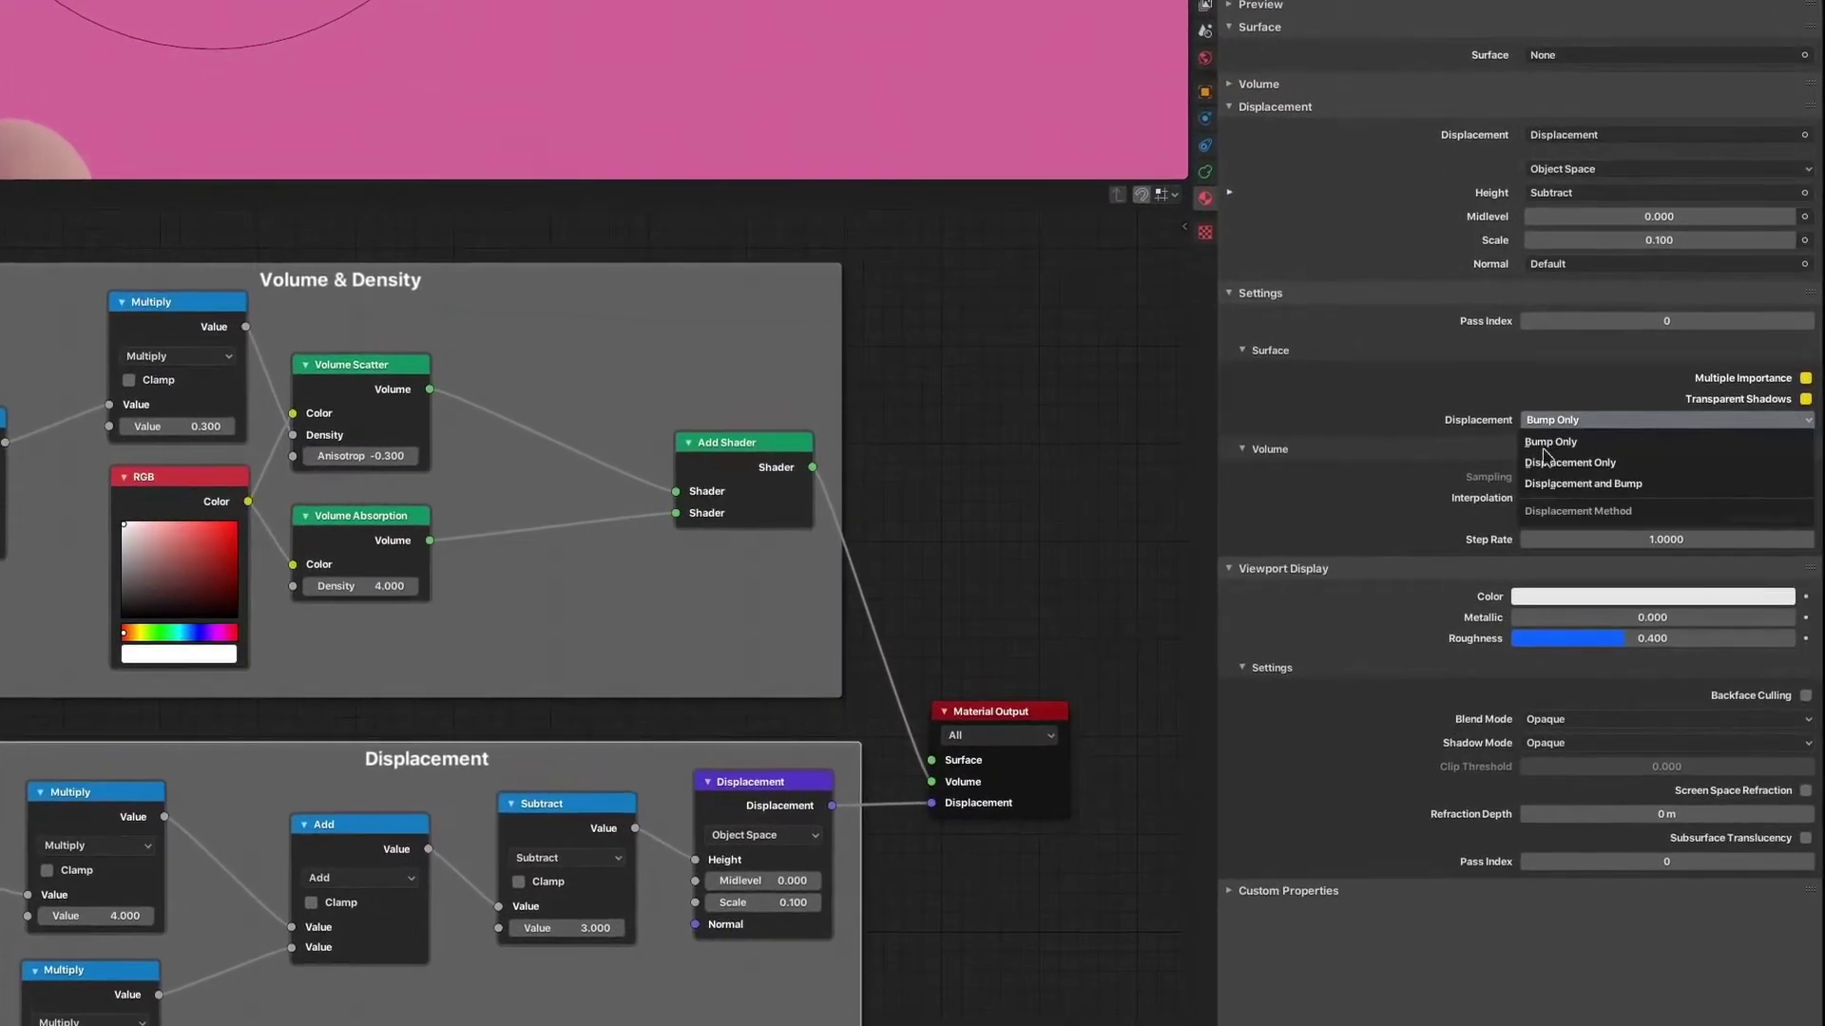
click(1551, 488)
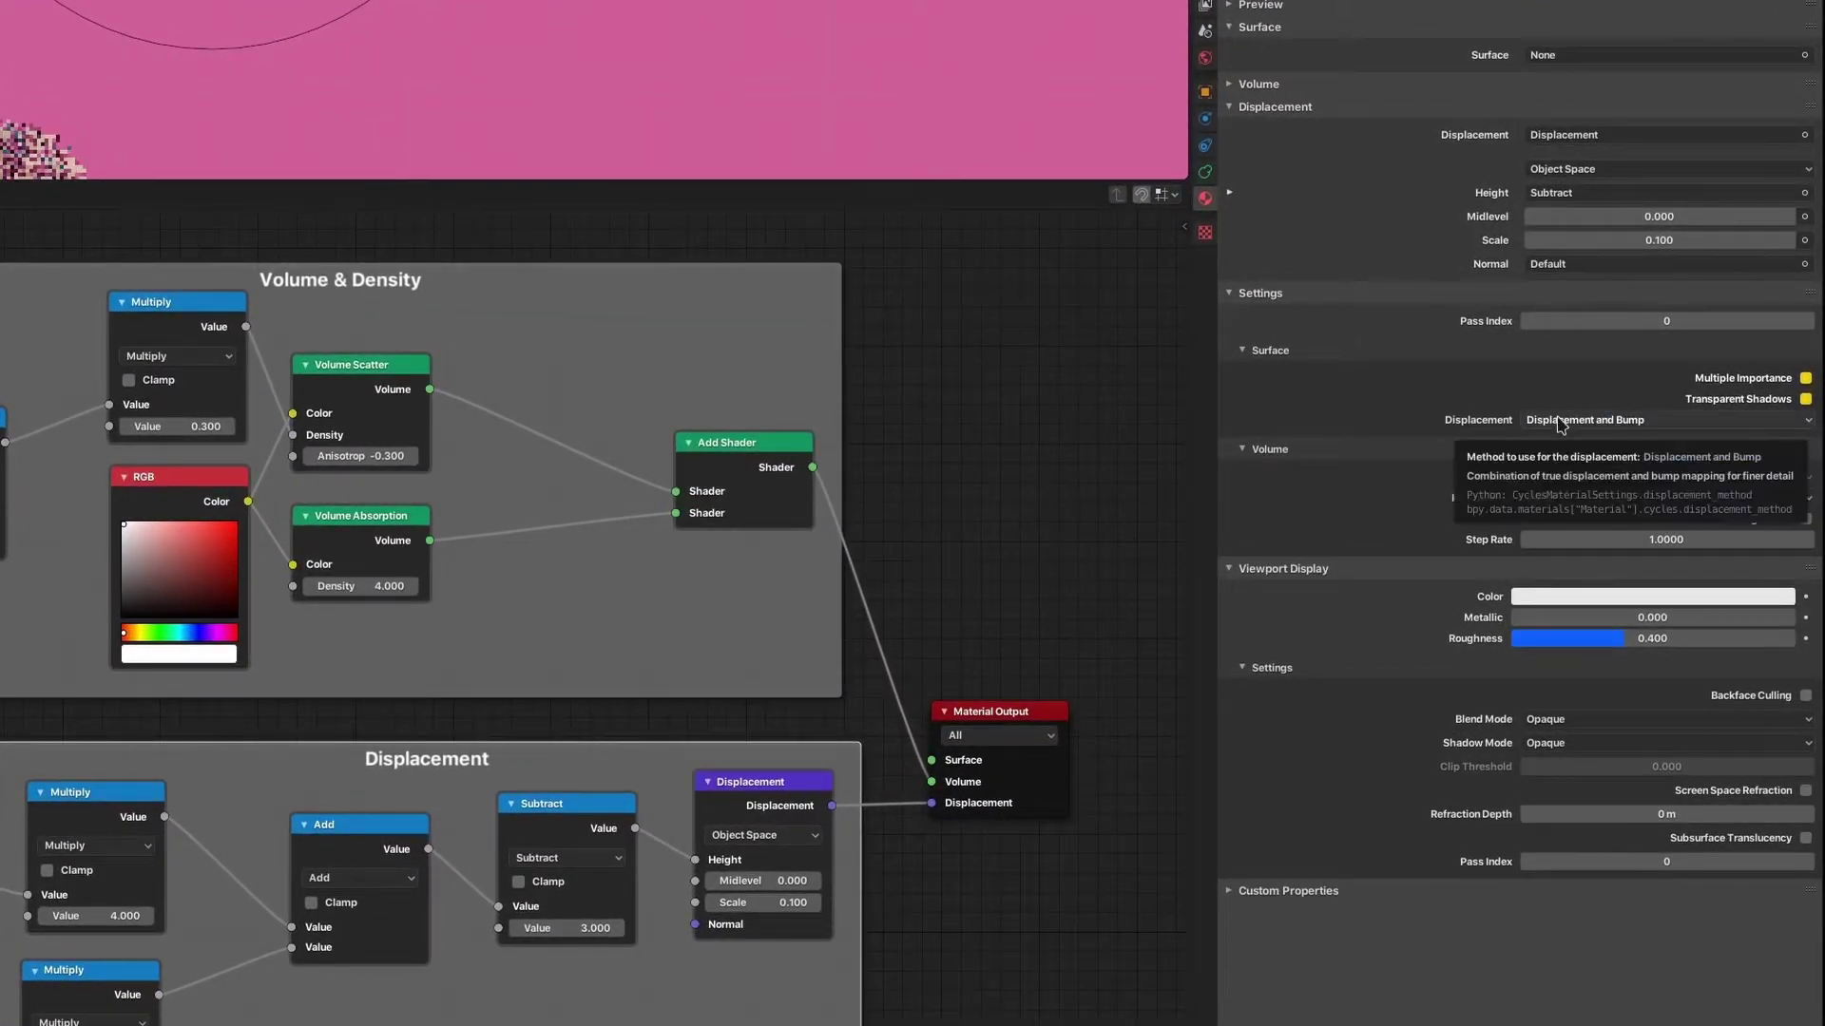
click(1561, 421)
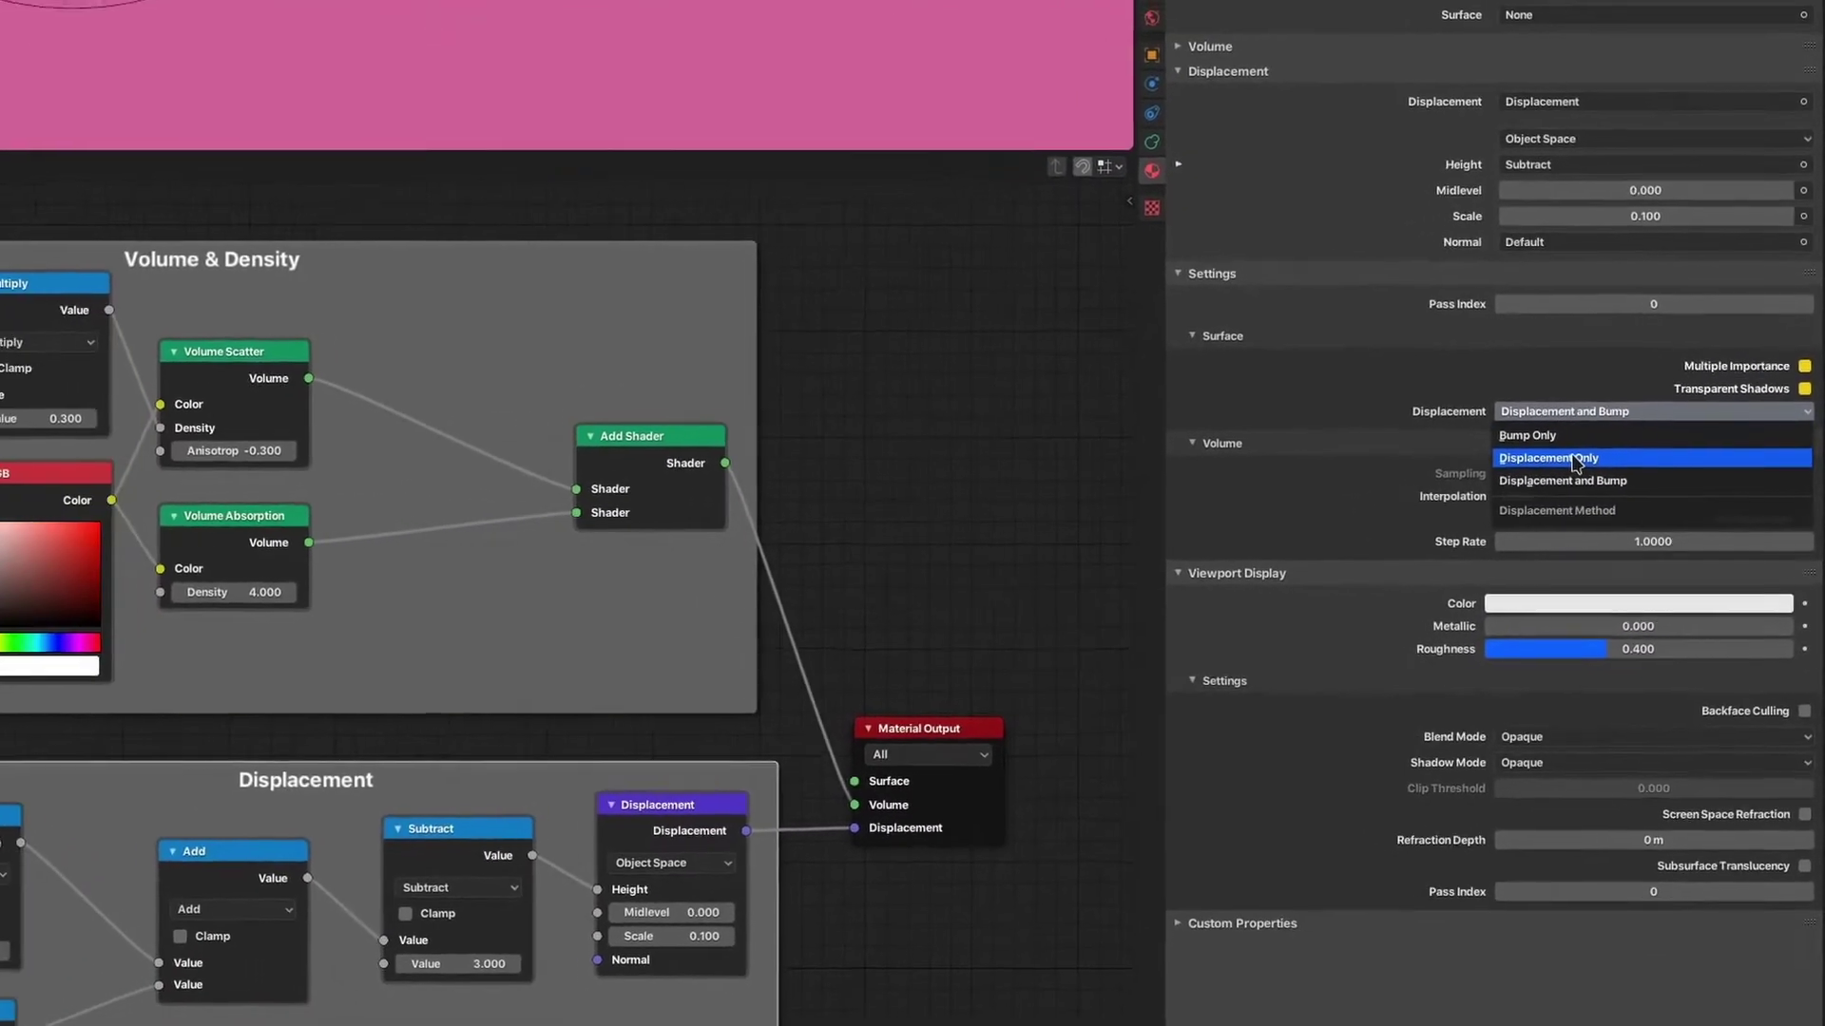
click(1525, 447)
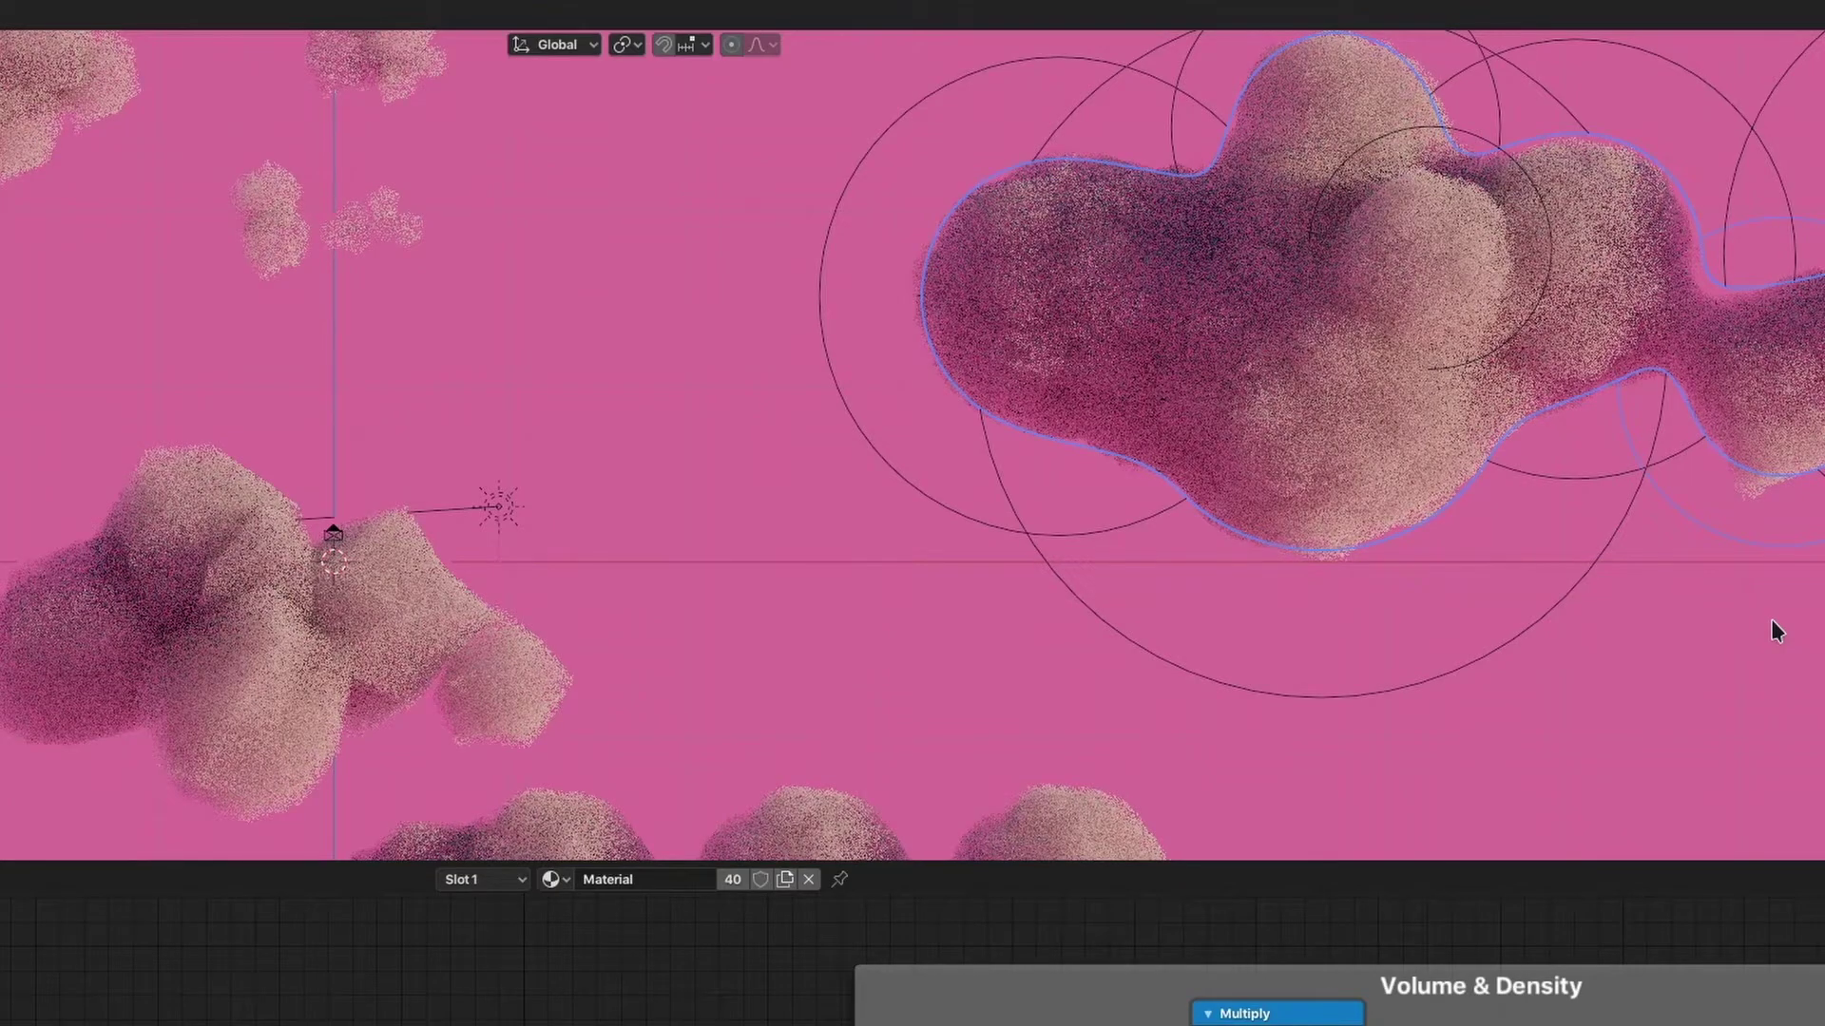
Deselect the metaball cloud and bring the full cloud shader node tree into view
click(1771, 627)
click(1367, 397)
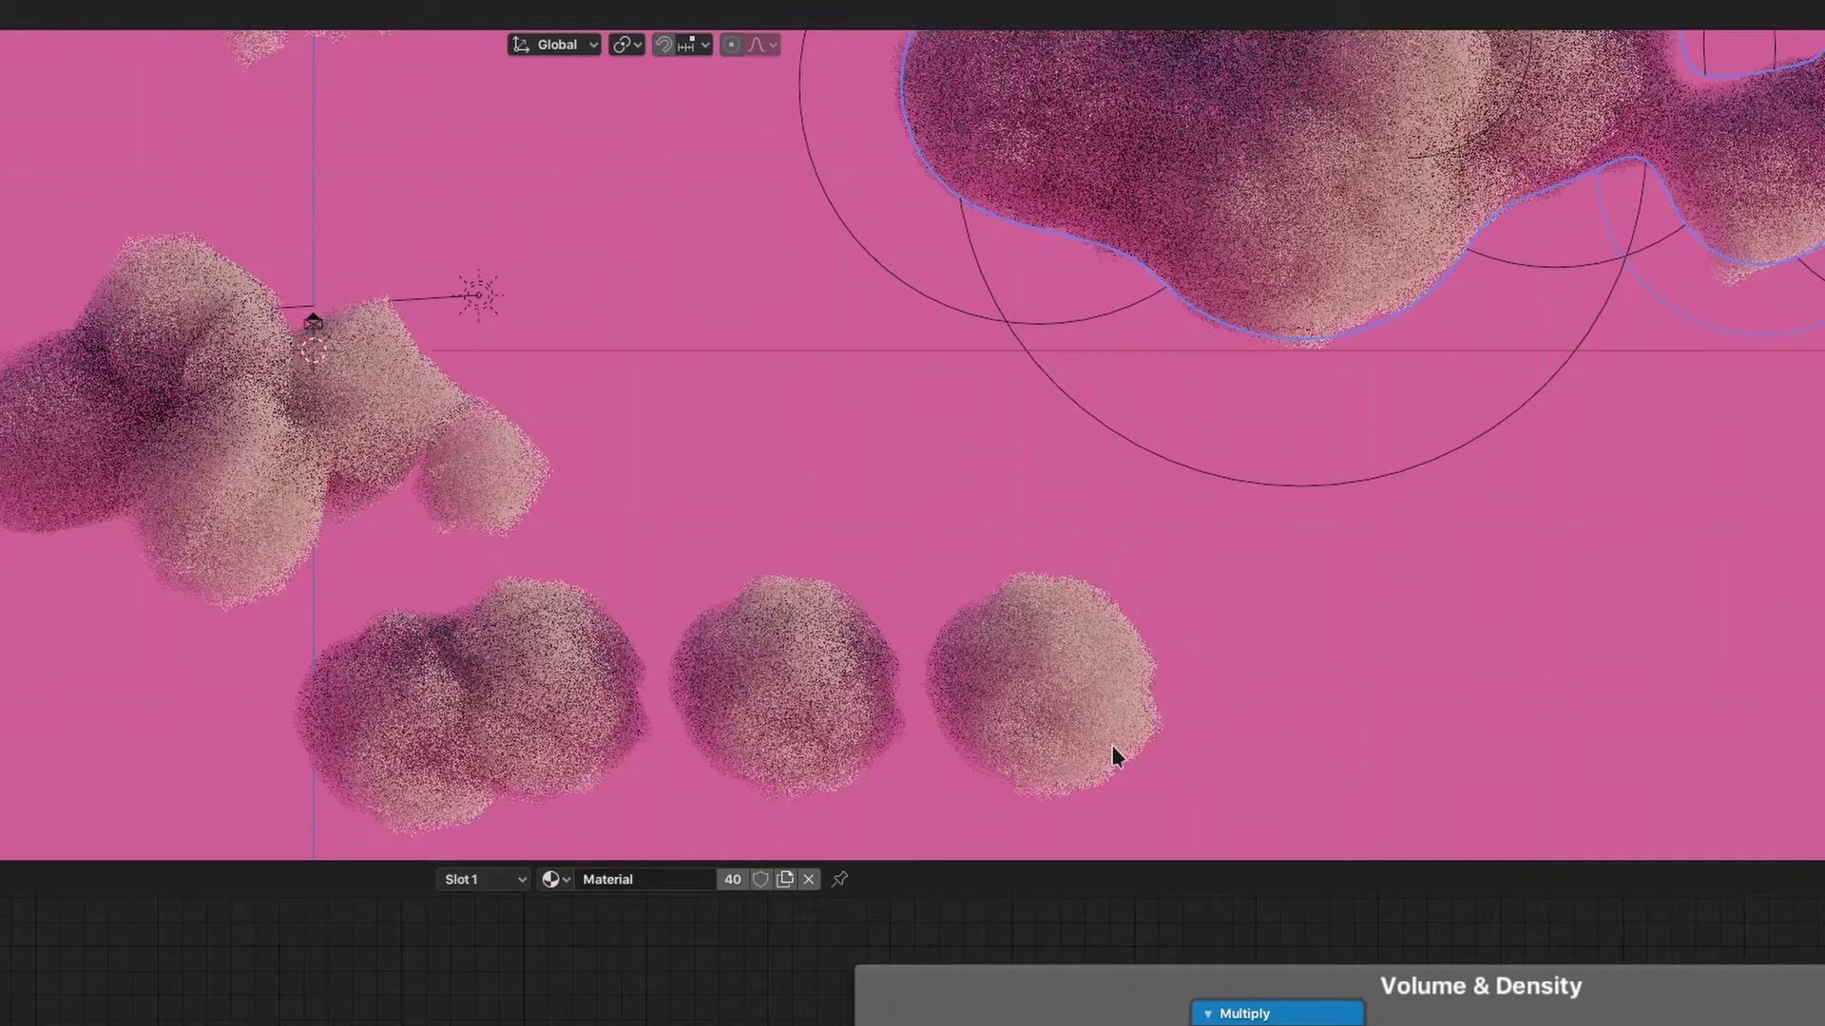
shift+scroll(1110, 774, up, 5)
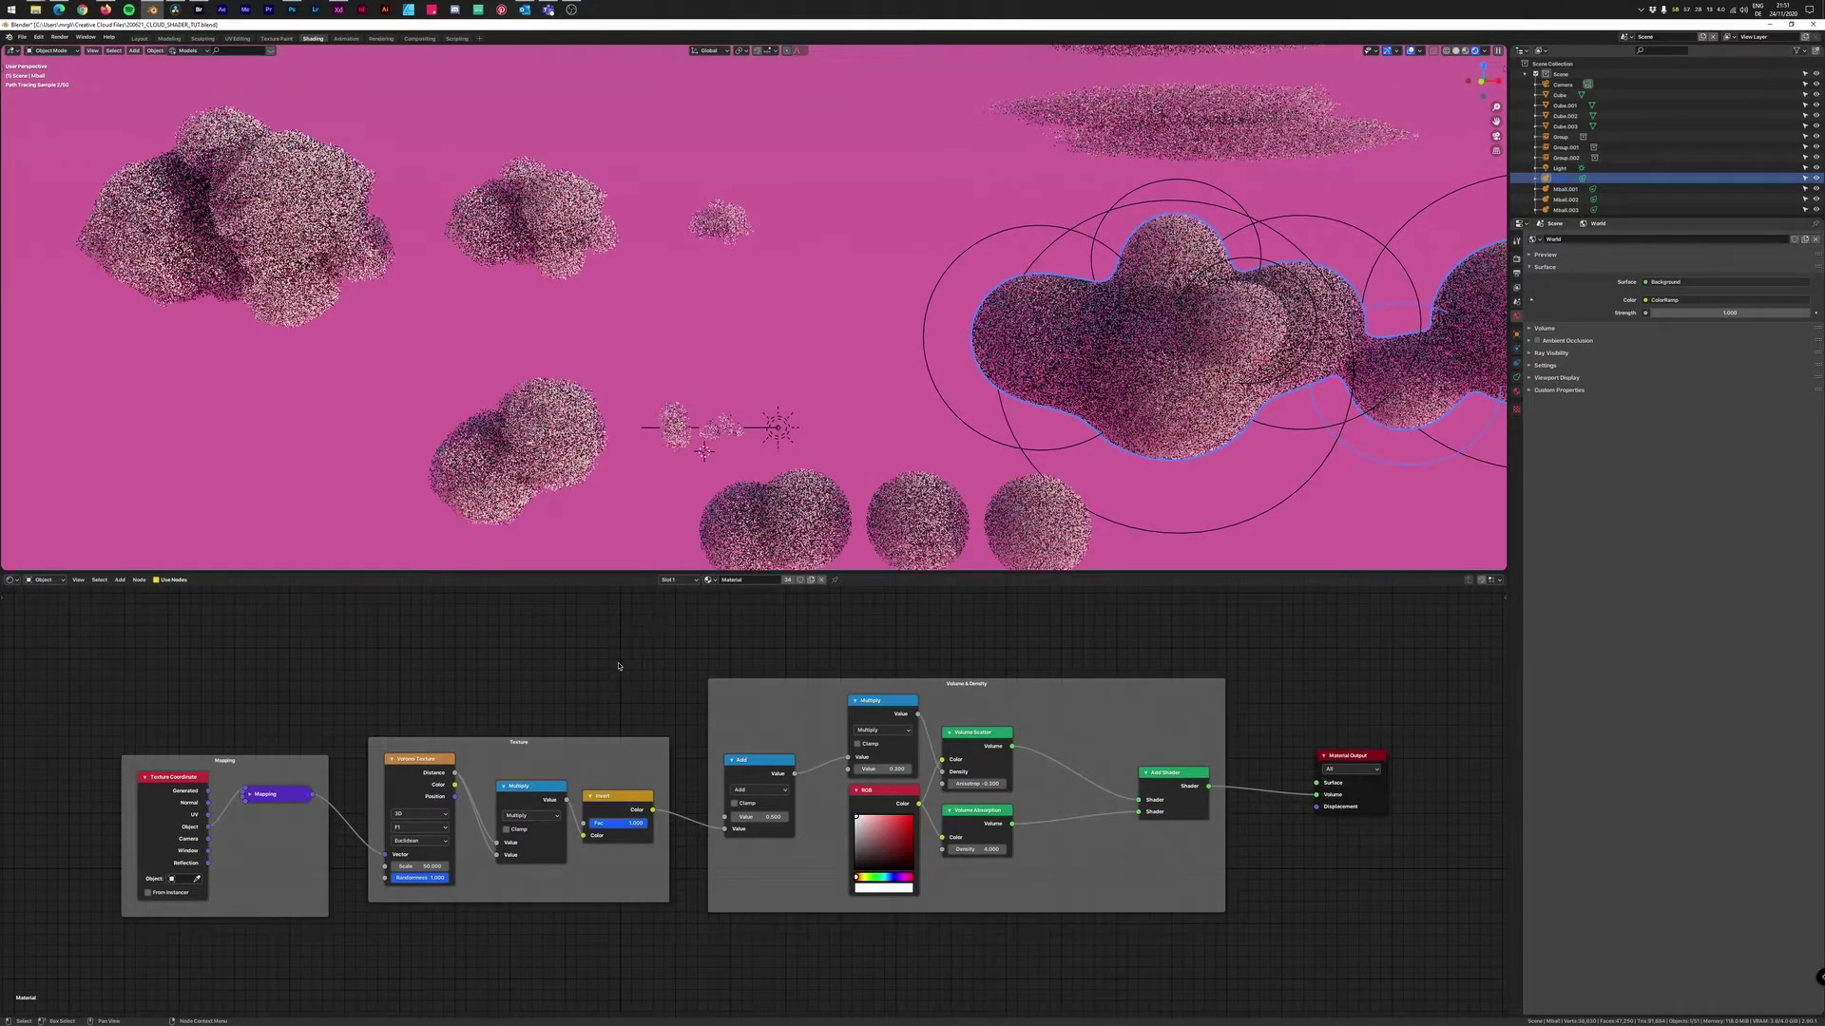
click(635, 529)
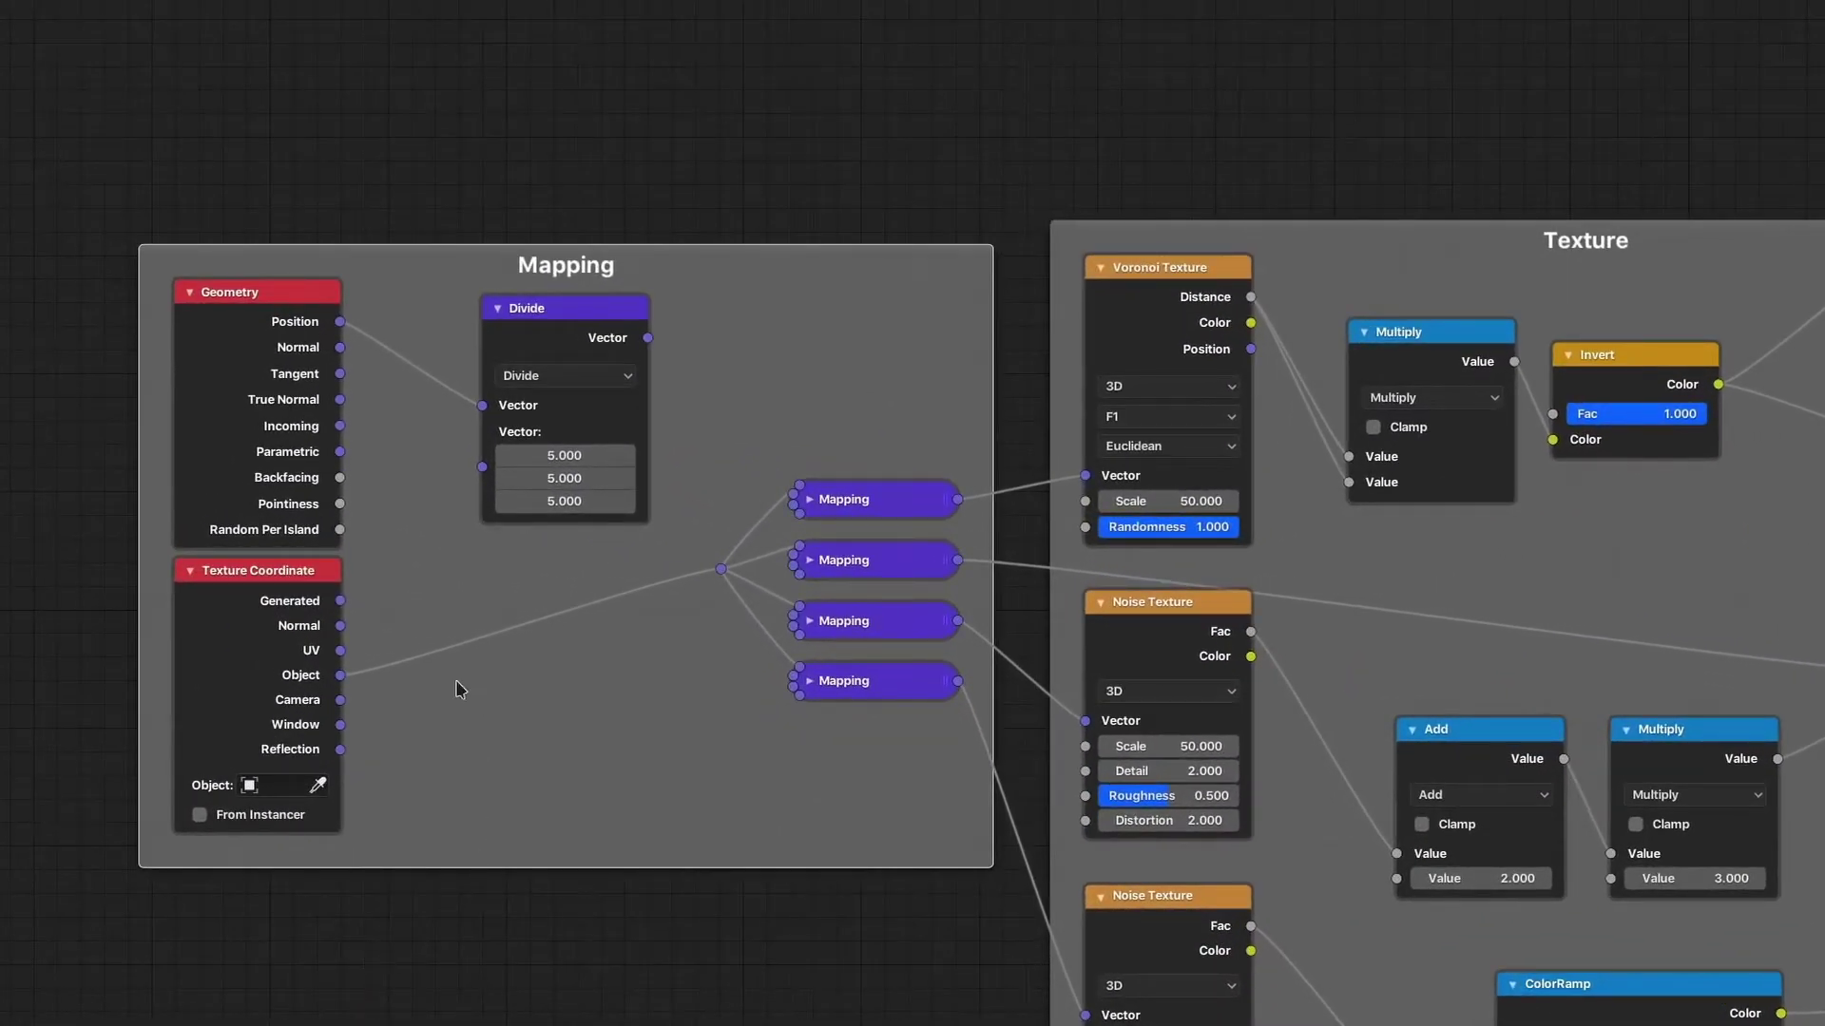
Select the Texture Coordinate and Geometry nodes in the Mapping frame
click(269, 593)
click(256, 344)
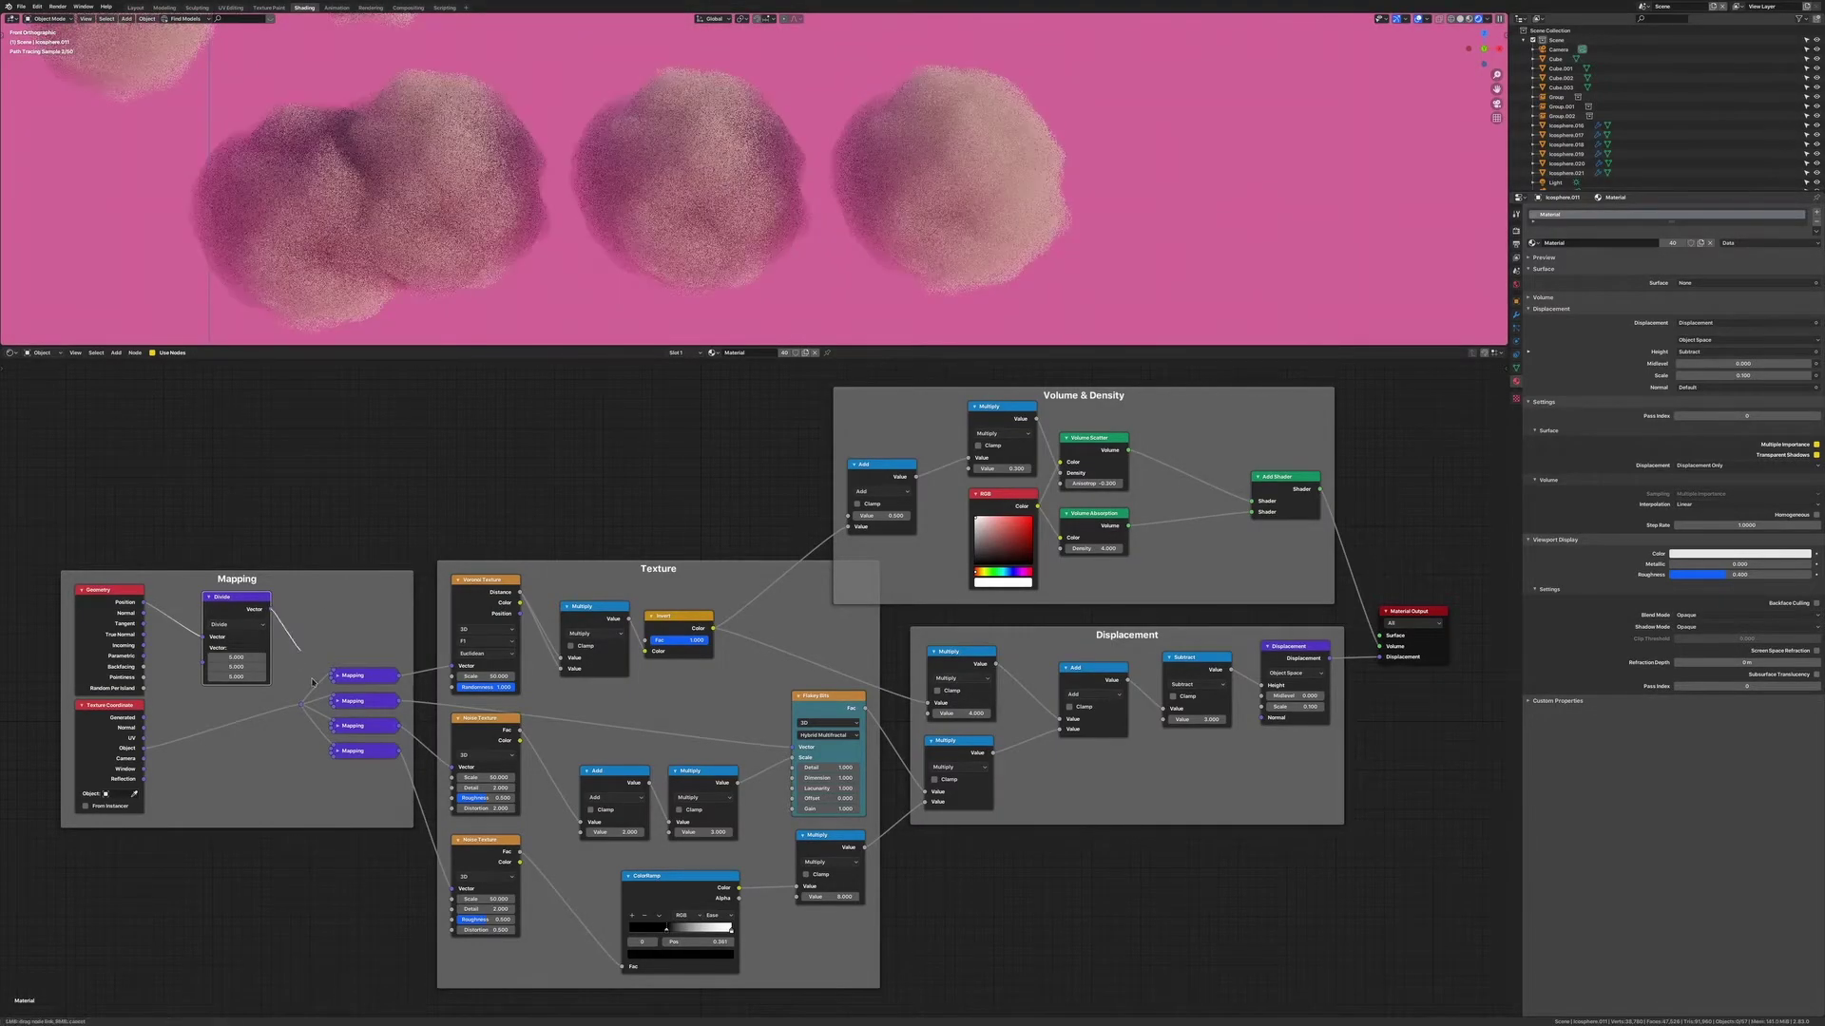
Drag a link from the Divide node's Vector output, then duplicate the rightmost sphere along X
drag(271, 609, 302, 709)
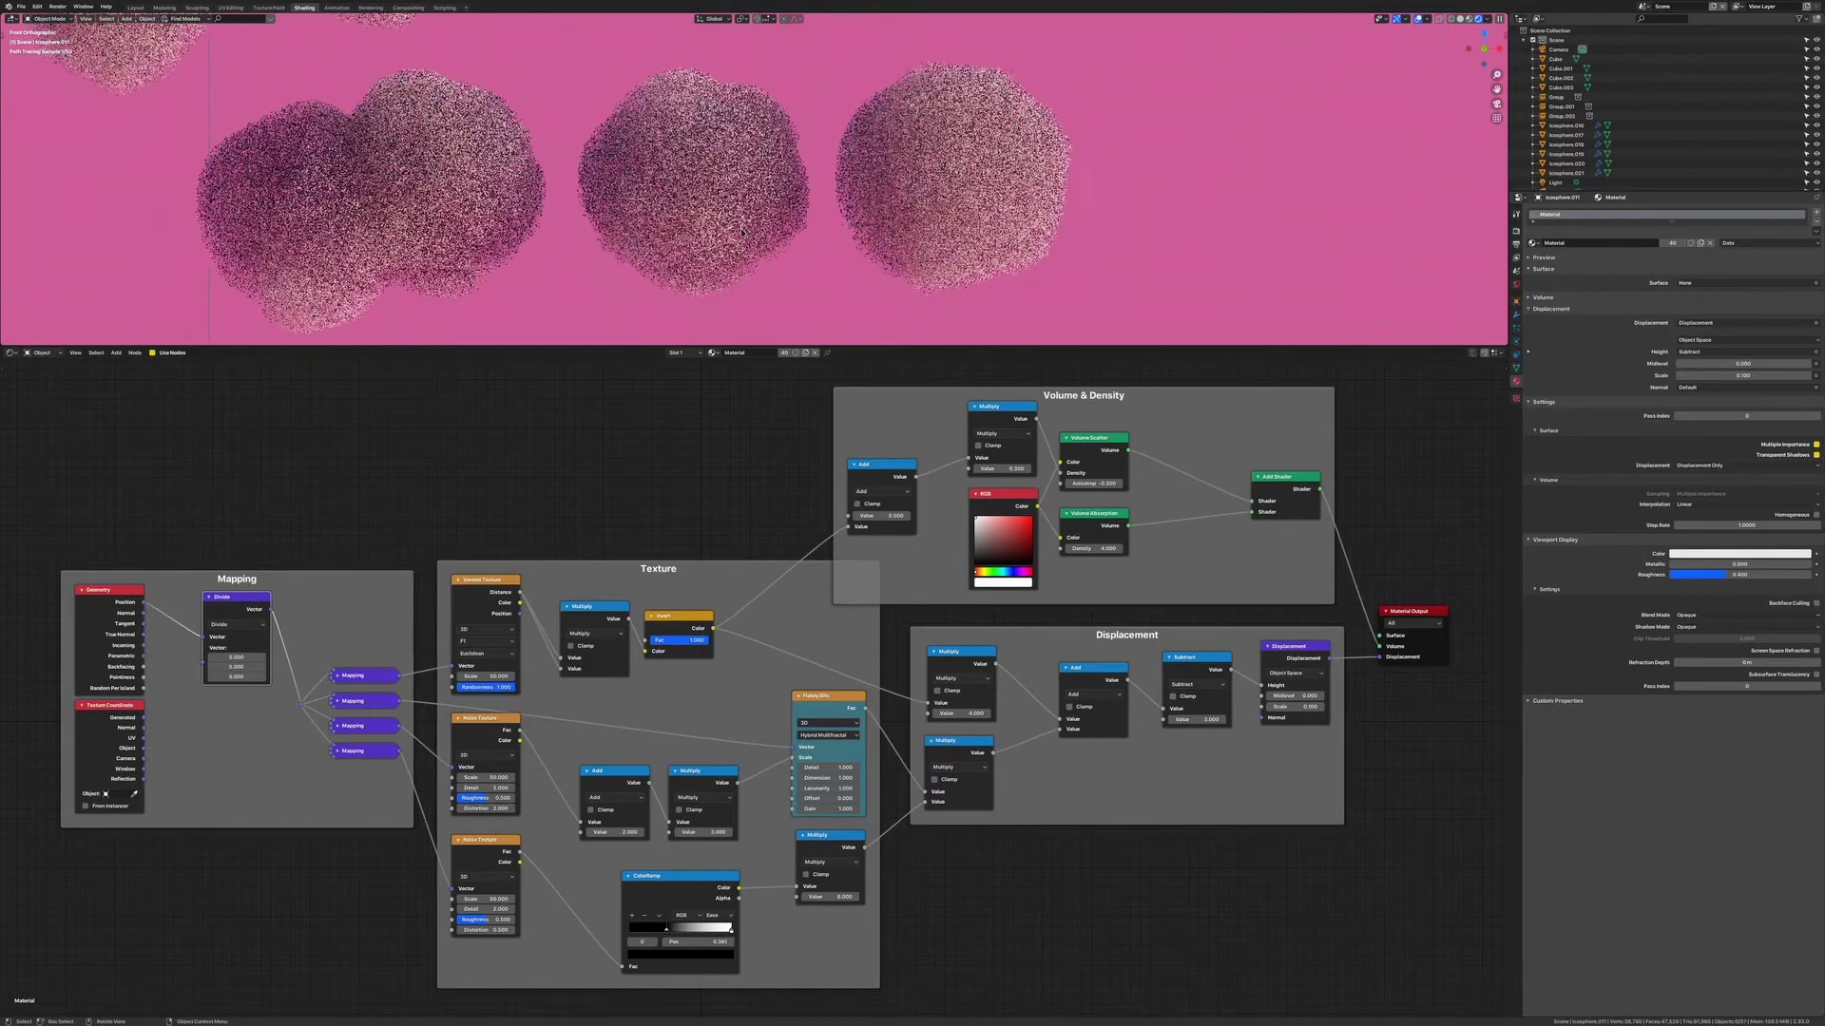
click(960, 174)
key(shift+d)
key(x)
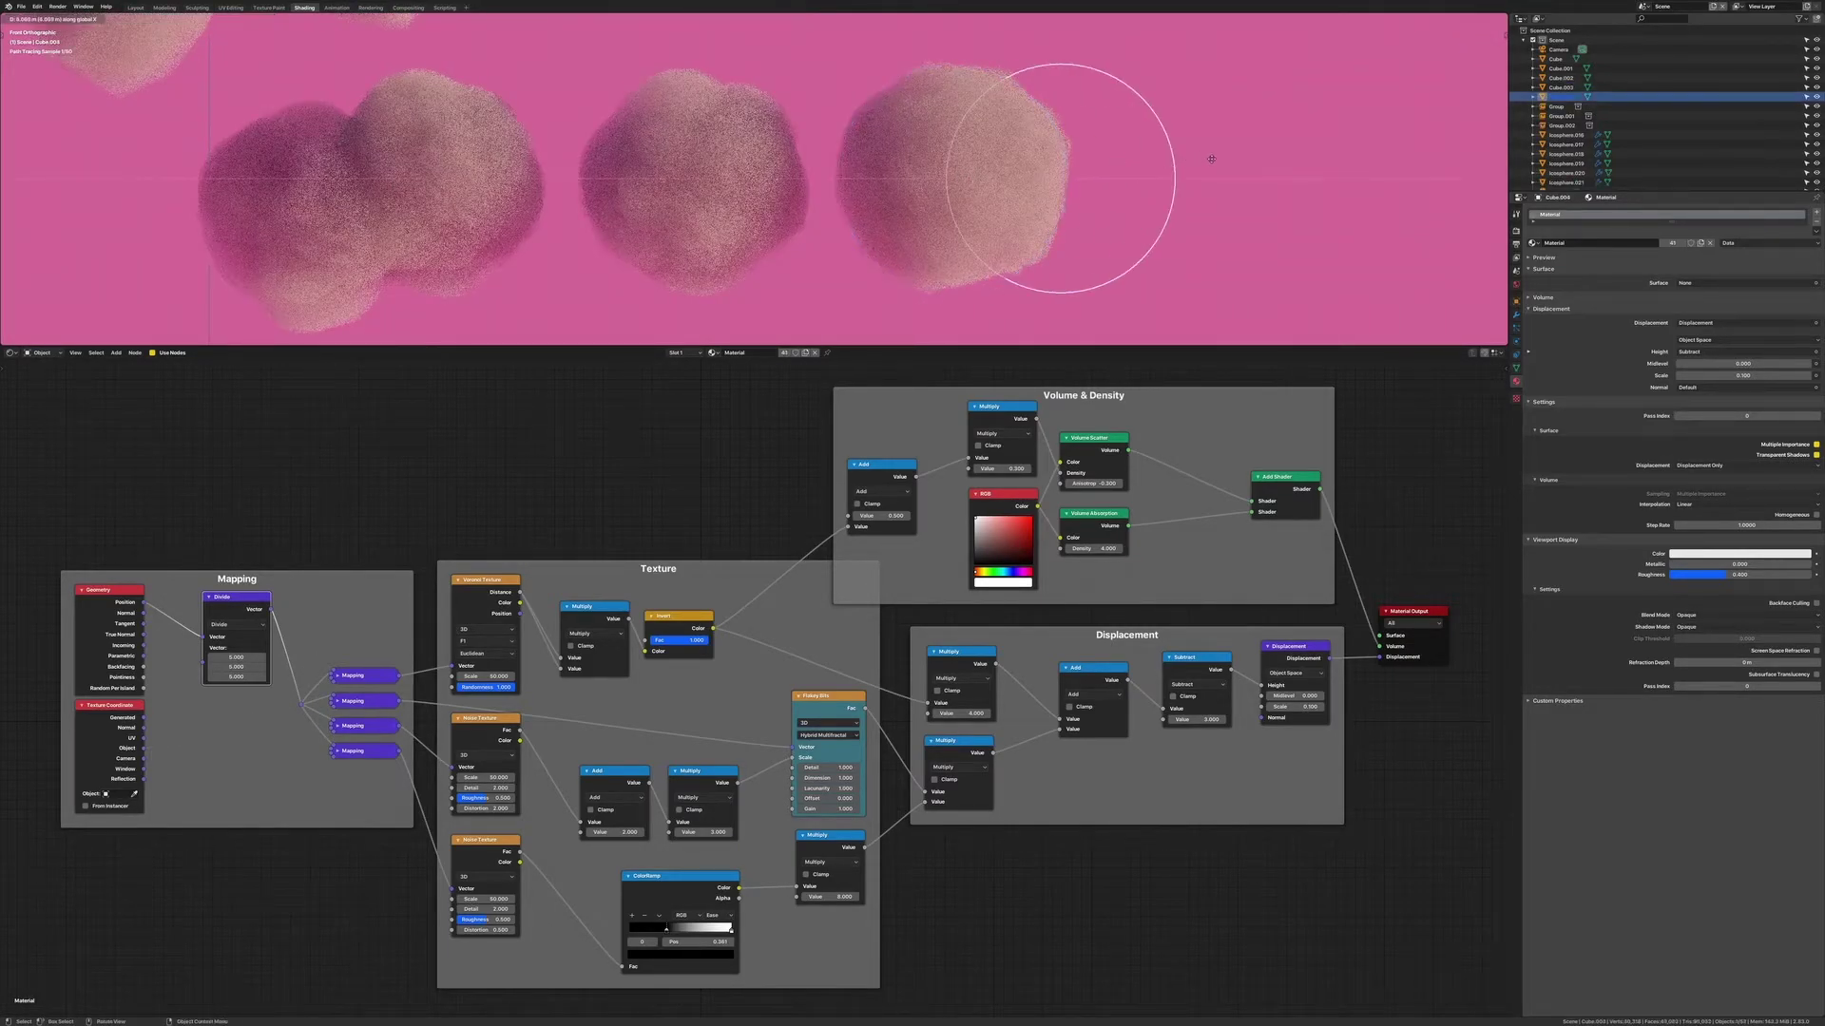
click(1114, 274)
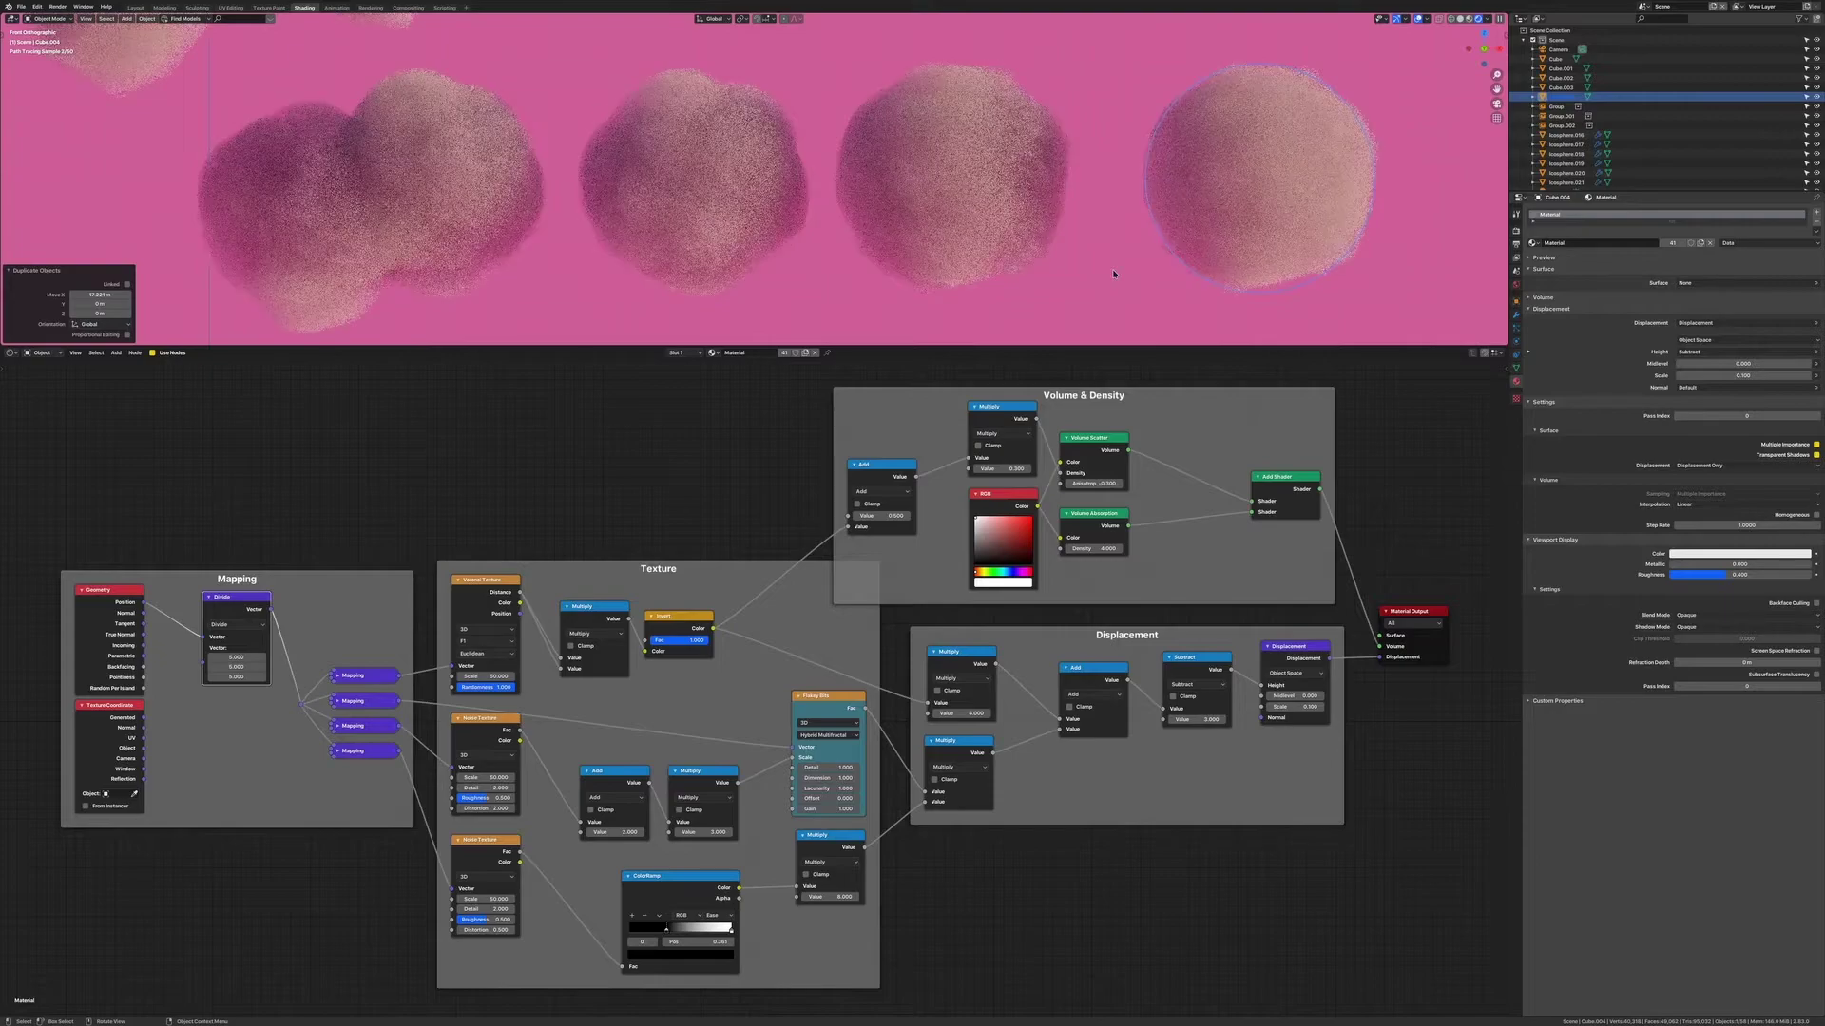
Preview the Voronoi Distance and Invert outputs, then reconnect Add Shader to Material Output Surface
ctrl+shift+click(485, 608)
ctrl+shift+click(689, 623)
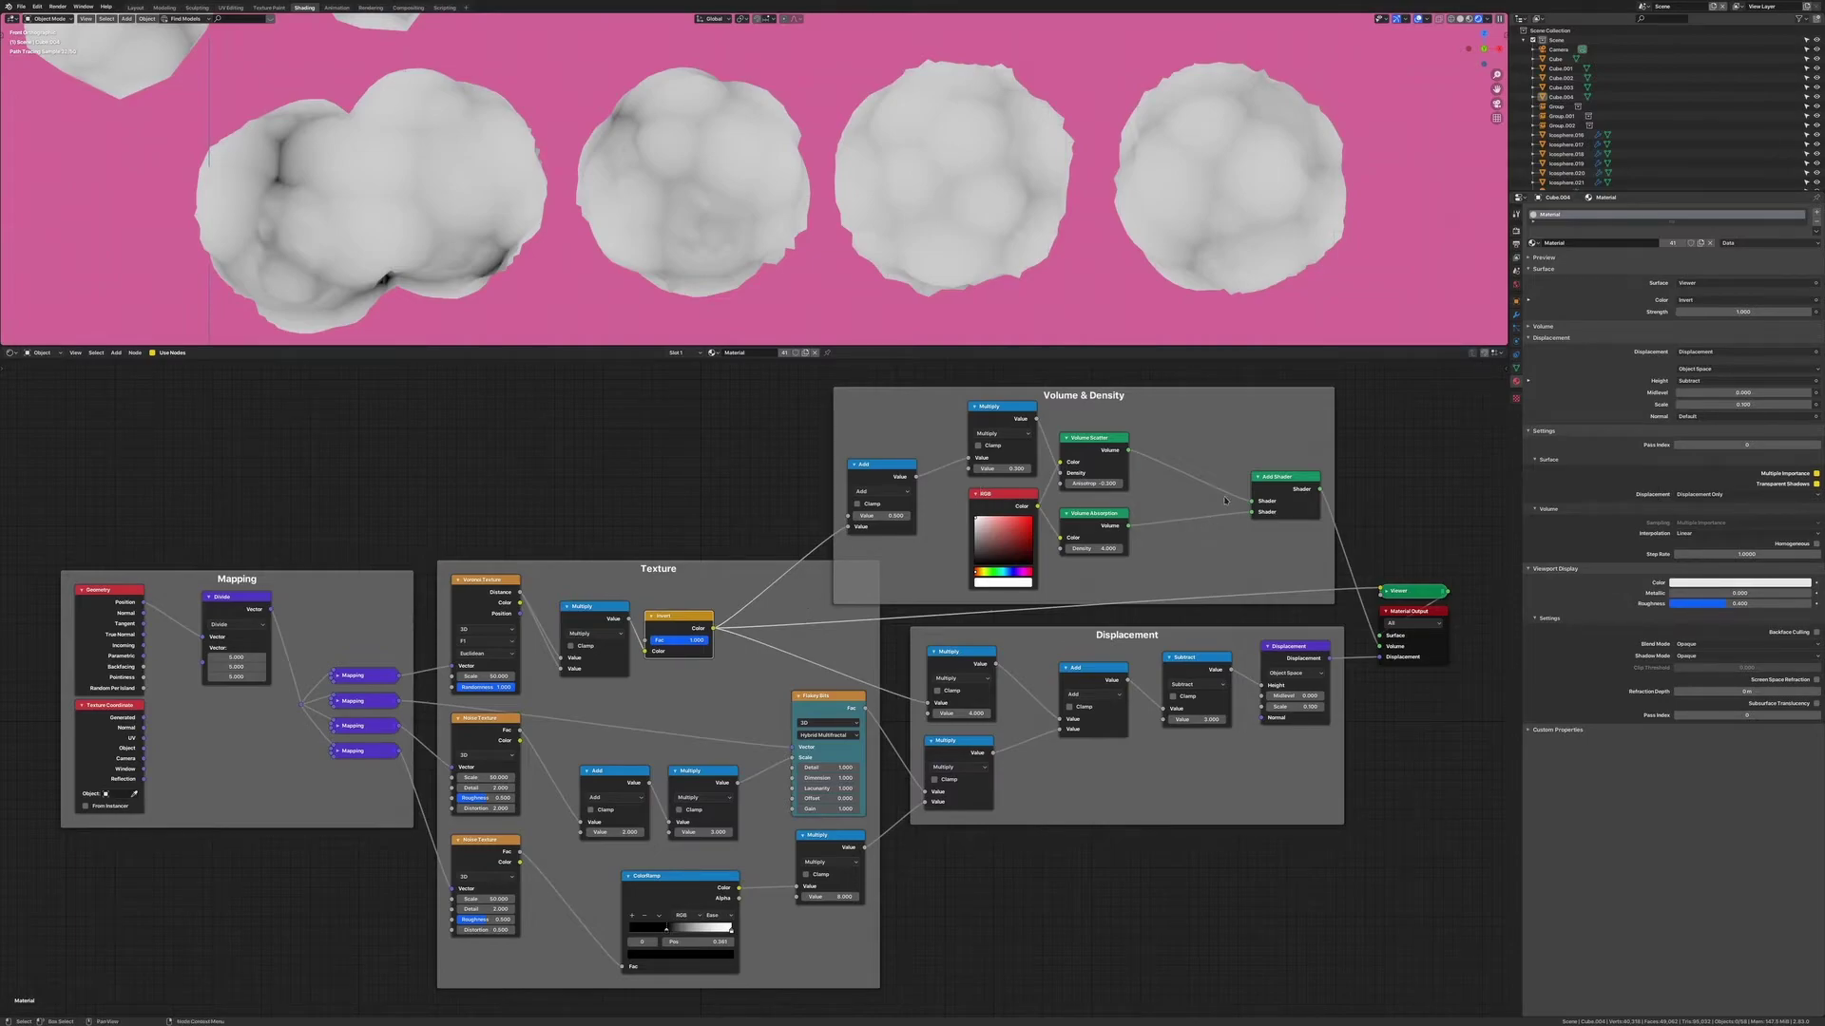
ctrl+shift+click(1280, 478)
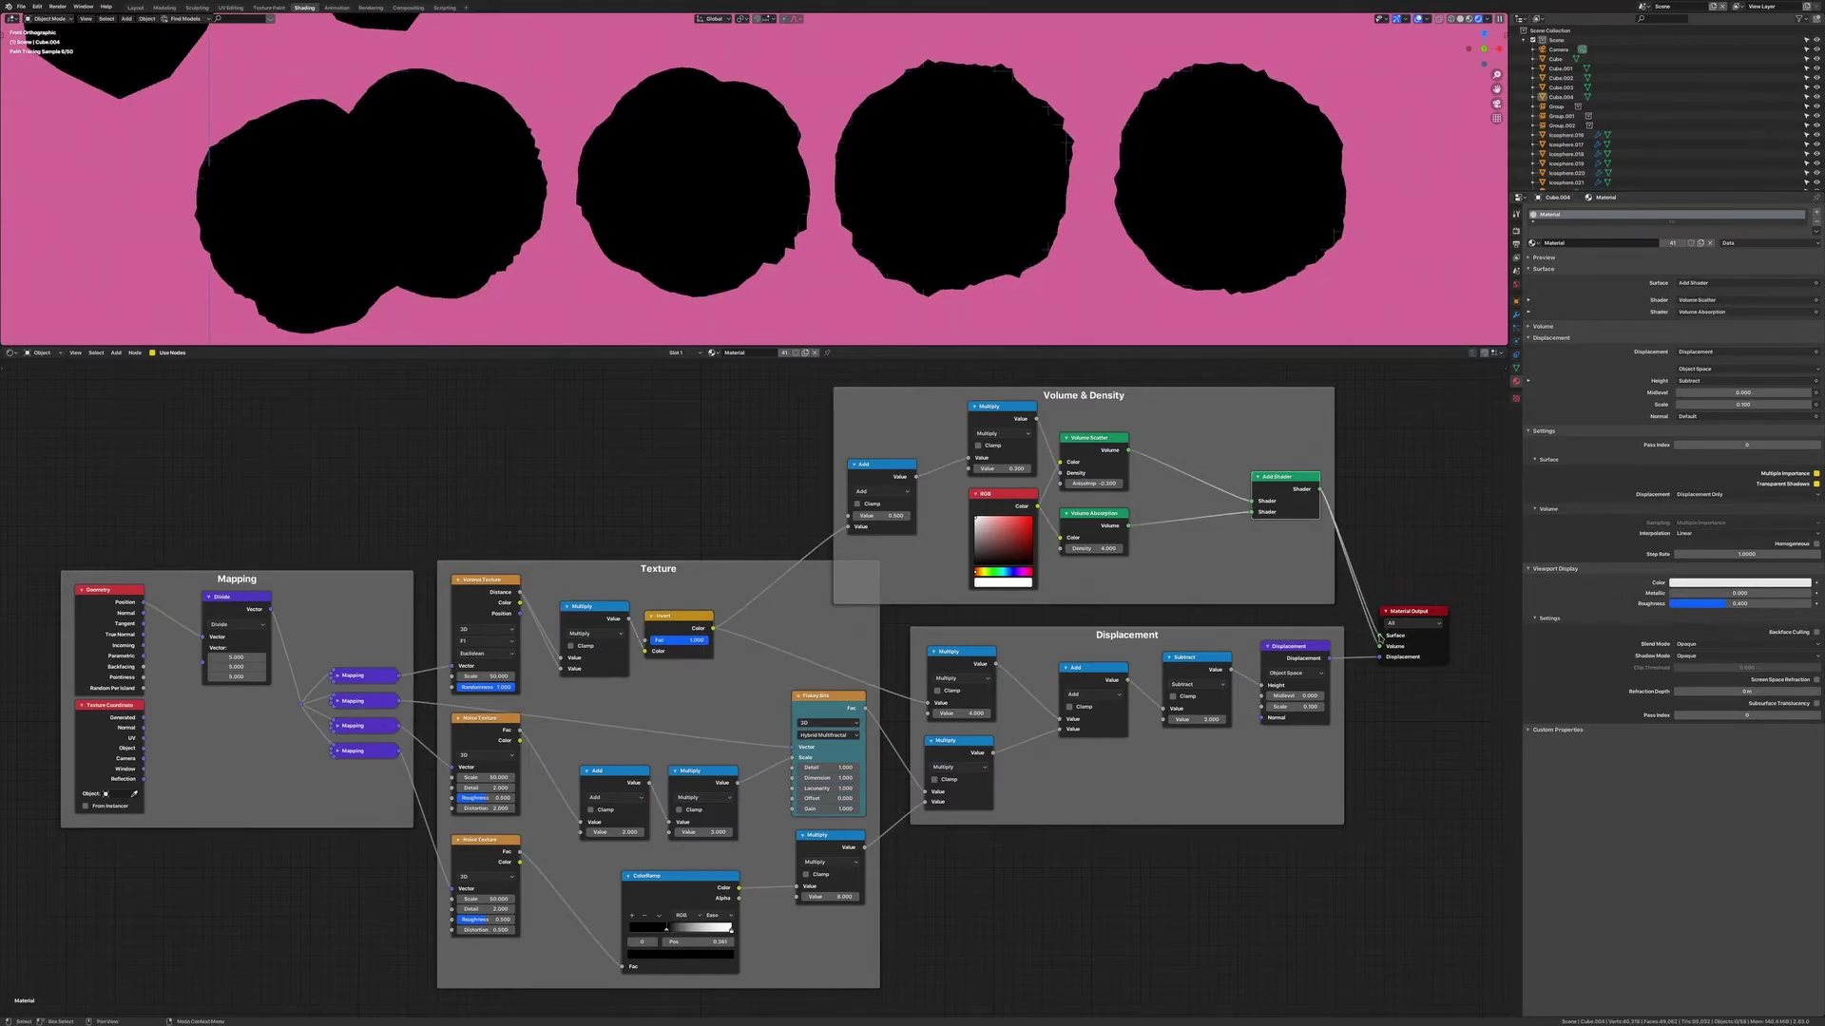
drag(1320, 489, 1379, 646)
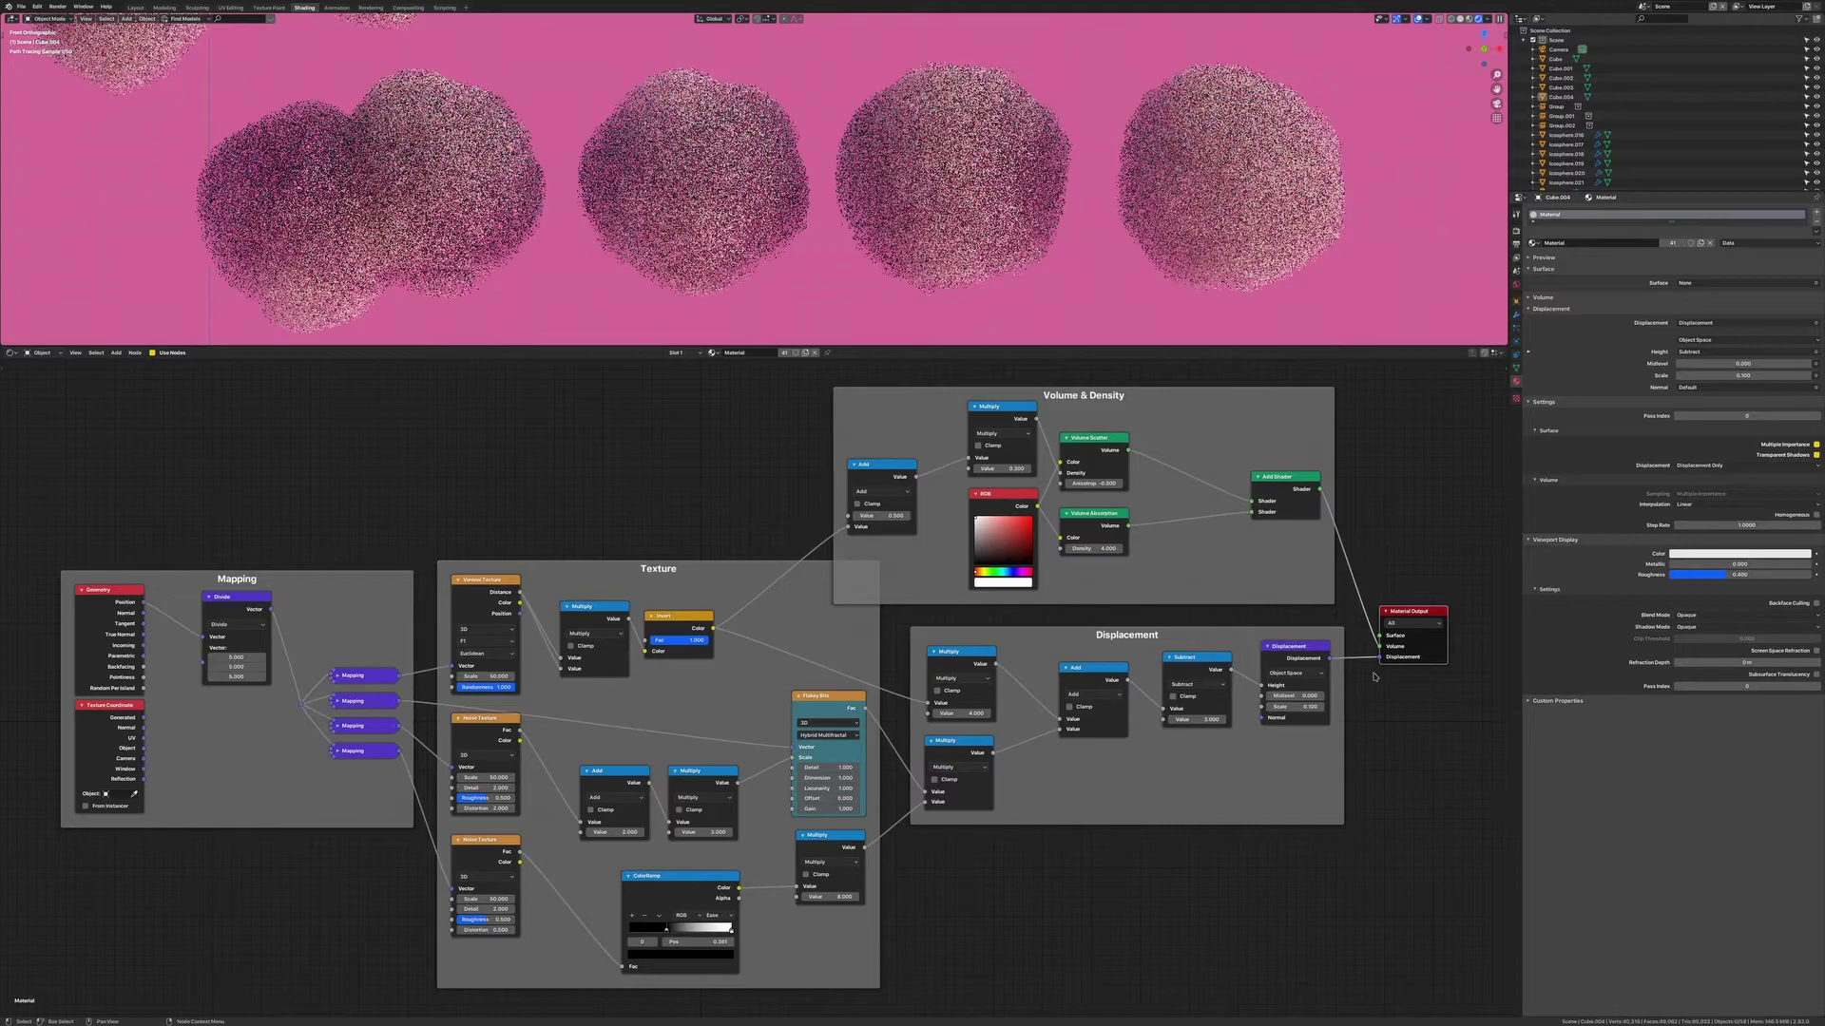
Preview both Noise Textures, the Add and Multiply results, and the Flakey Bits texture
ctrl+shift+click(487, 727)
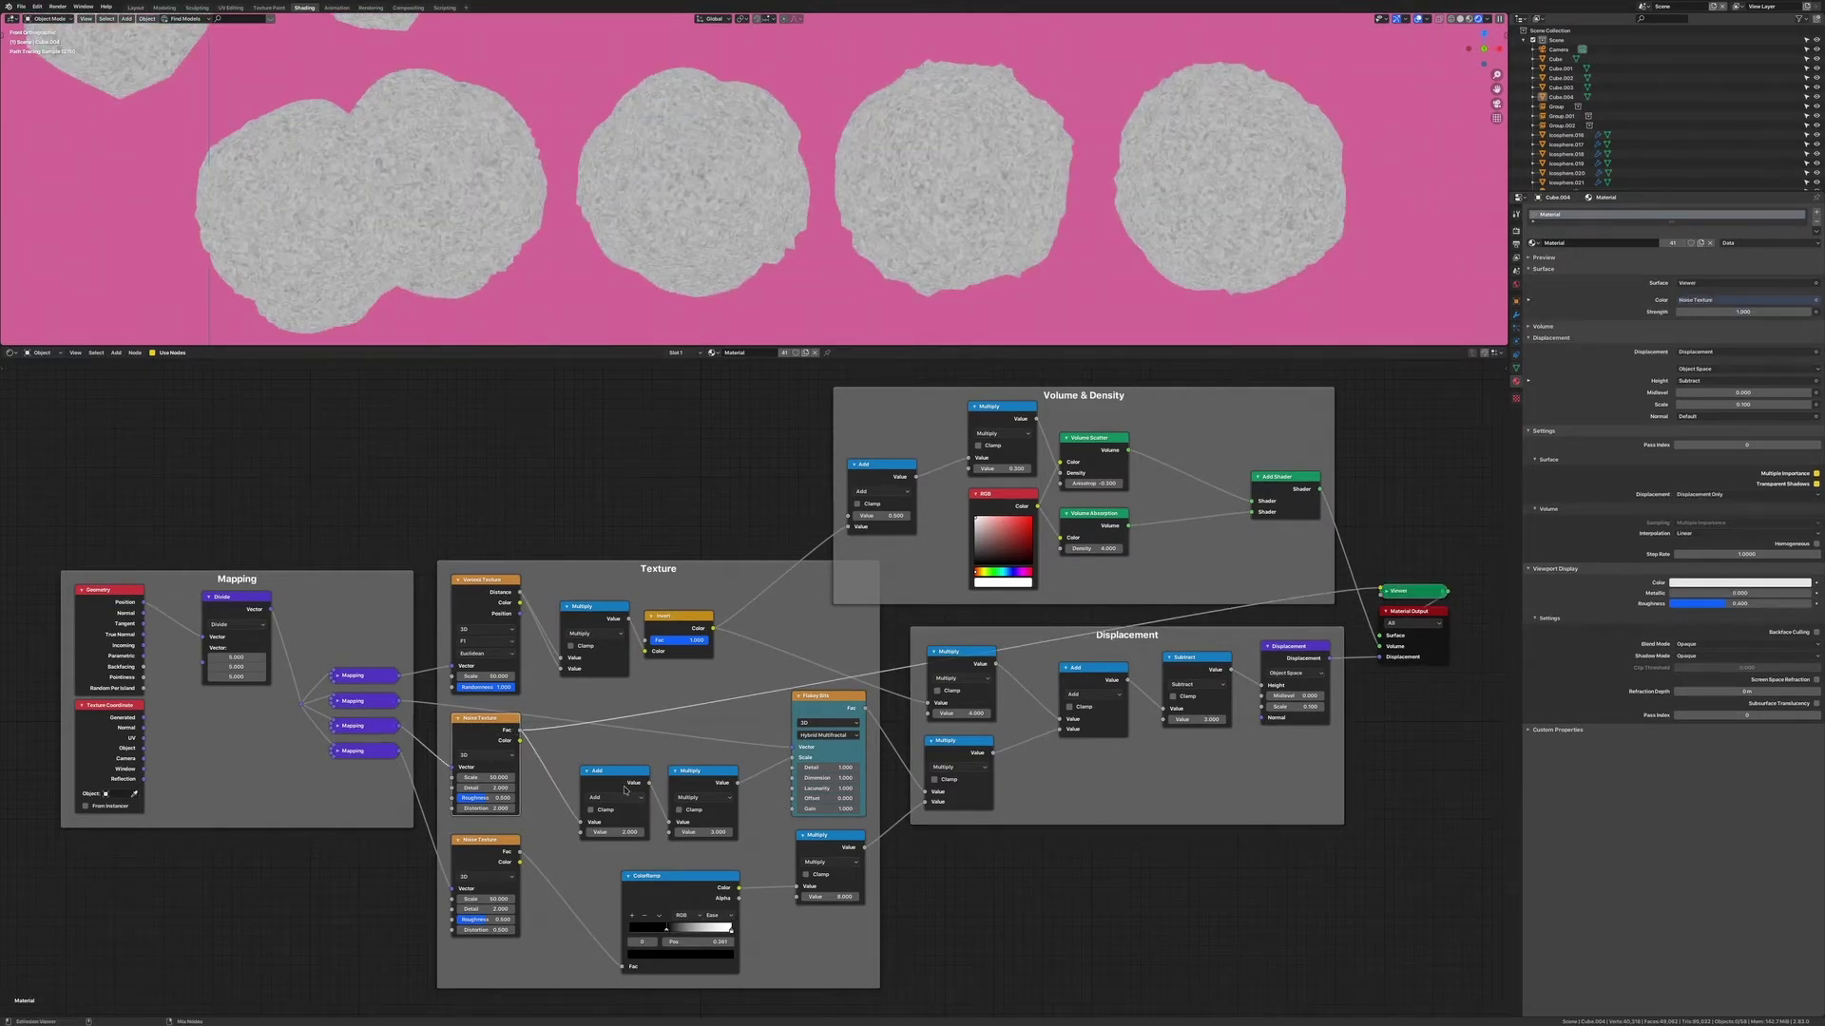
ctrl+shift+click(505, 853)
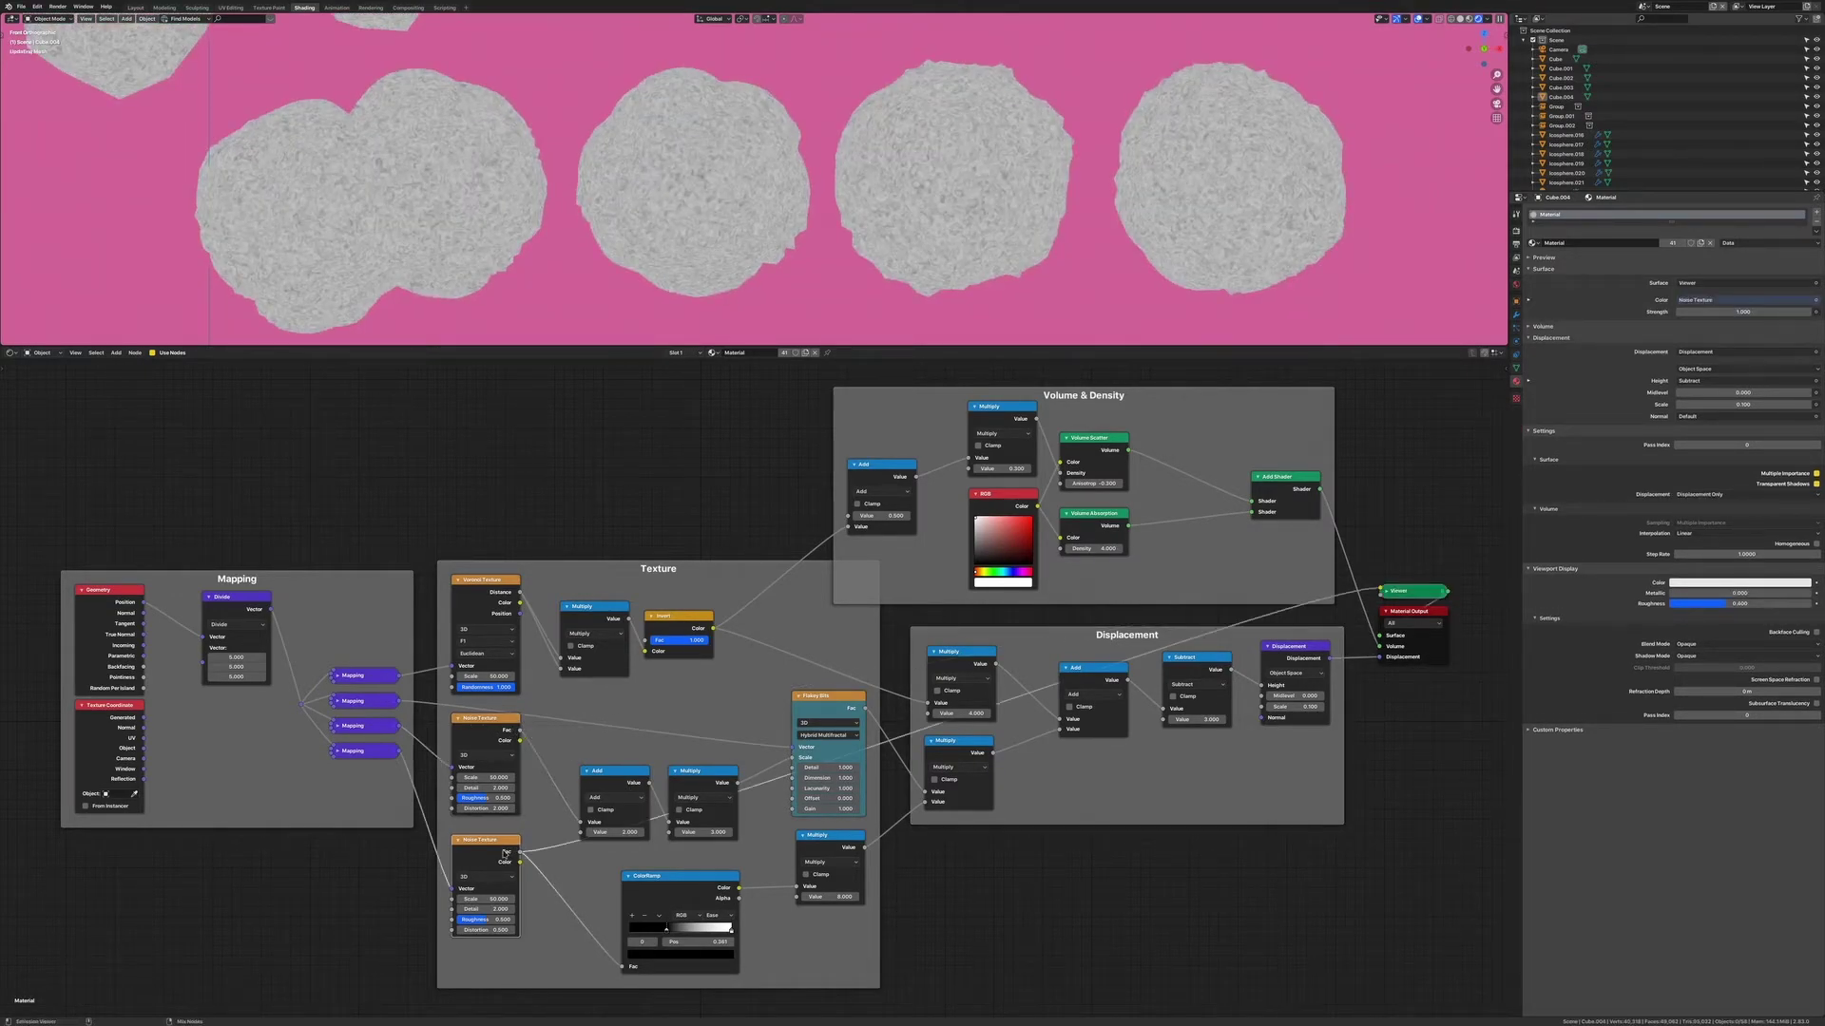
ctrl+shift+click(621, 800)
ctrl+shift+click(703, 798)
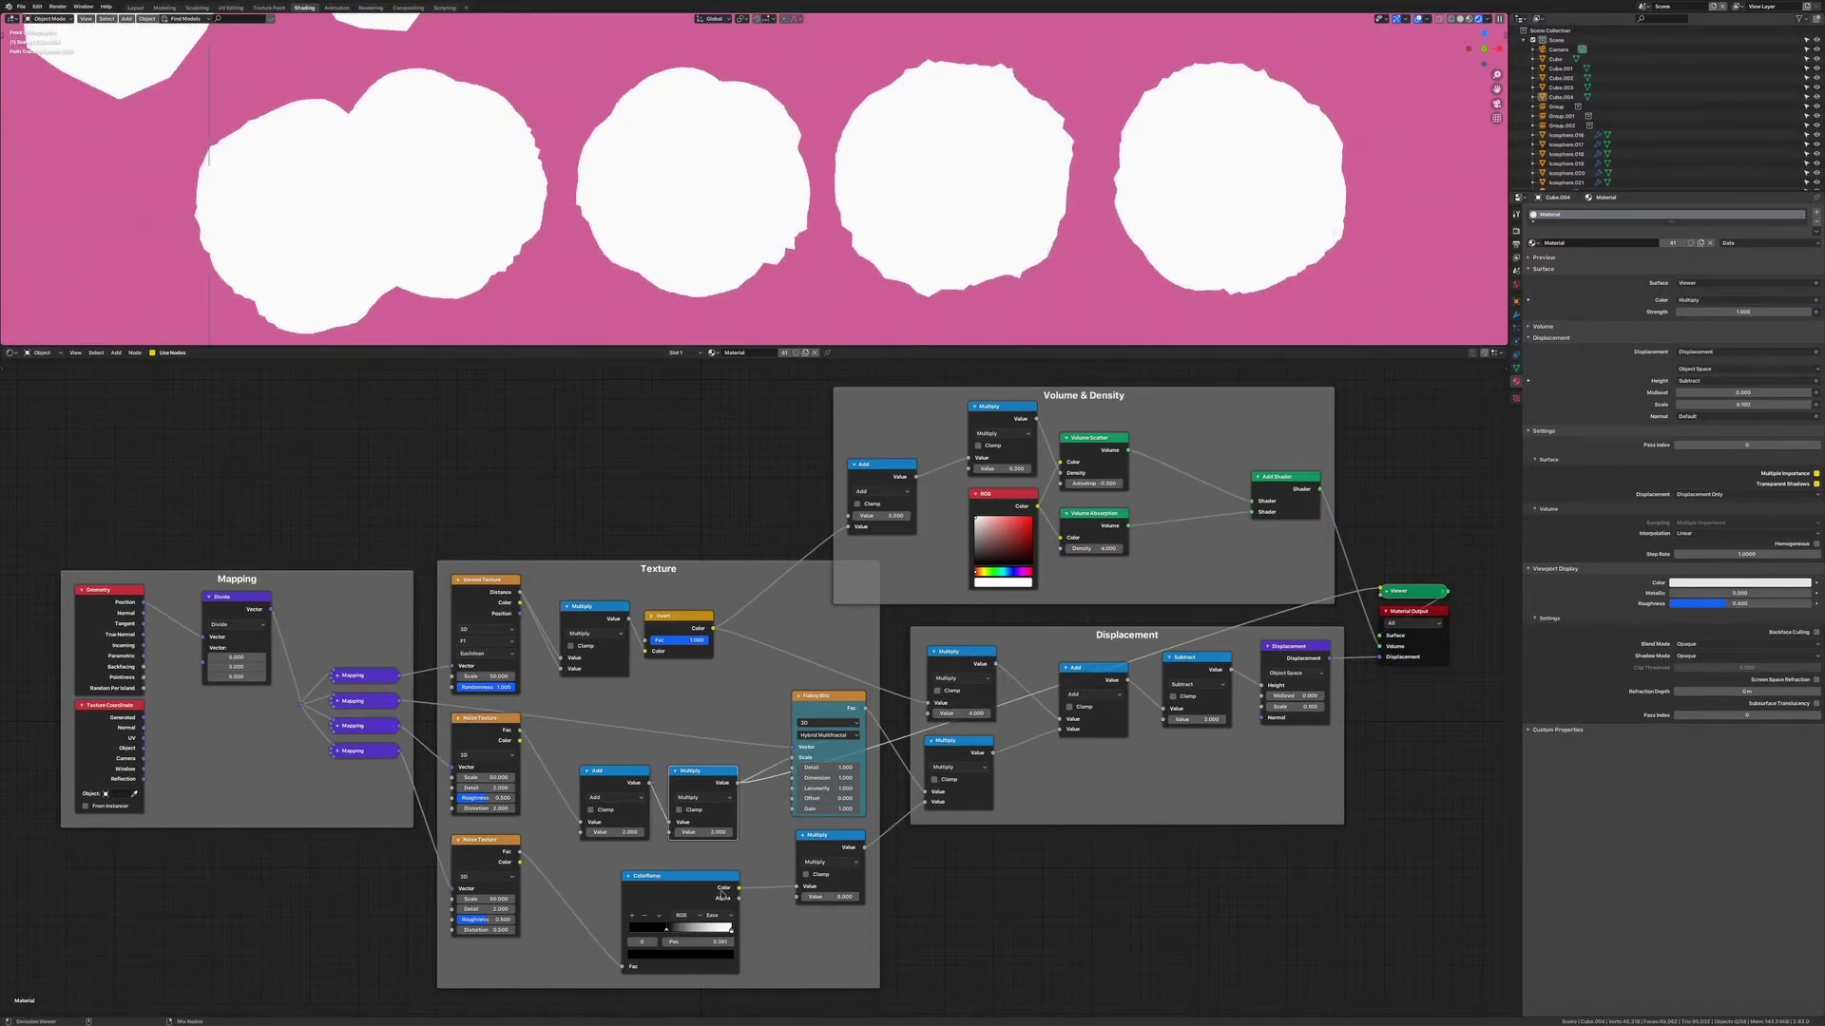
ctrl+shift+click(814, 704)
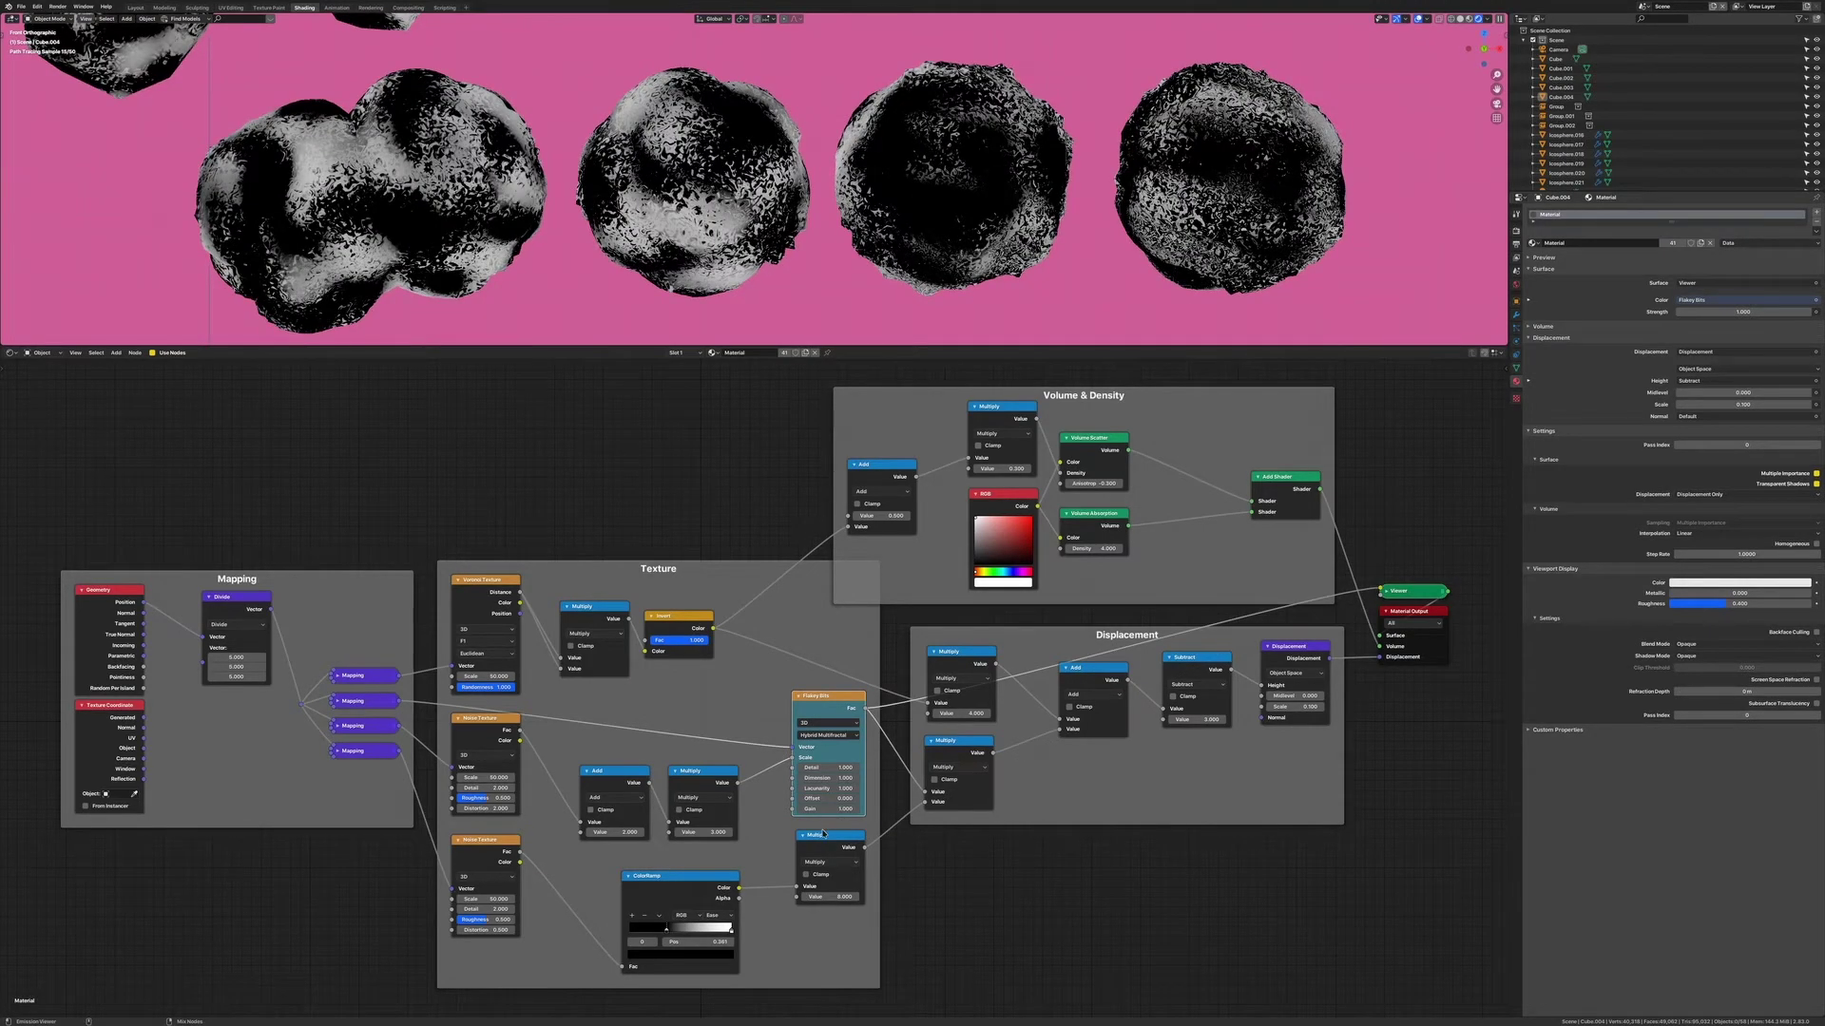
Preview the Displacement group's Multiply, Add and Subtract nodes and its final output
ctrl+shift+click(955, 744)
ctrl+shift+click(970, 662)
ctrl+shift+click(1082, 671)
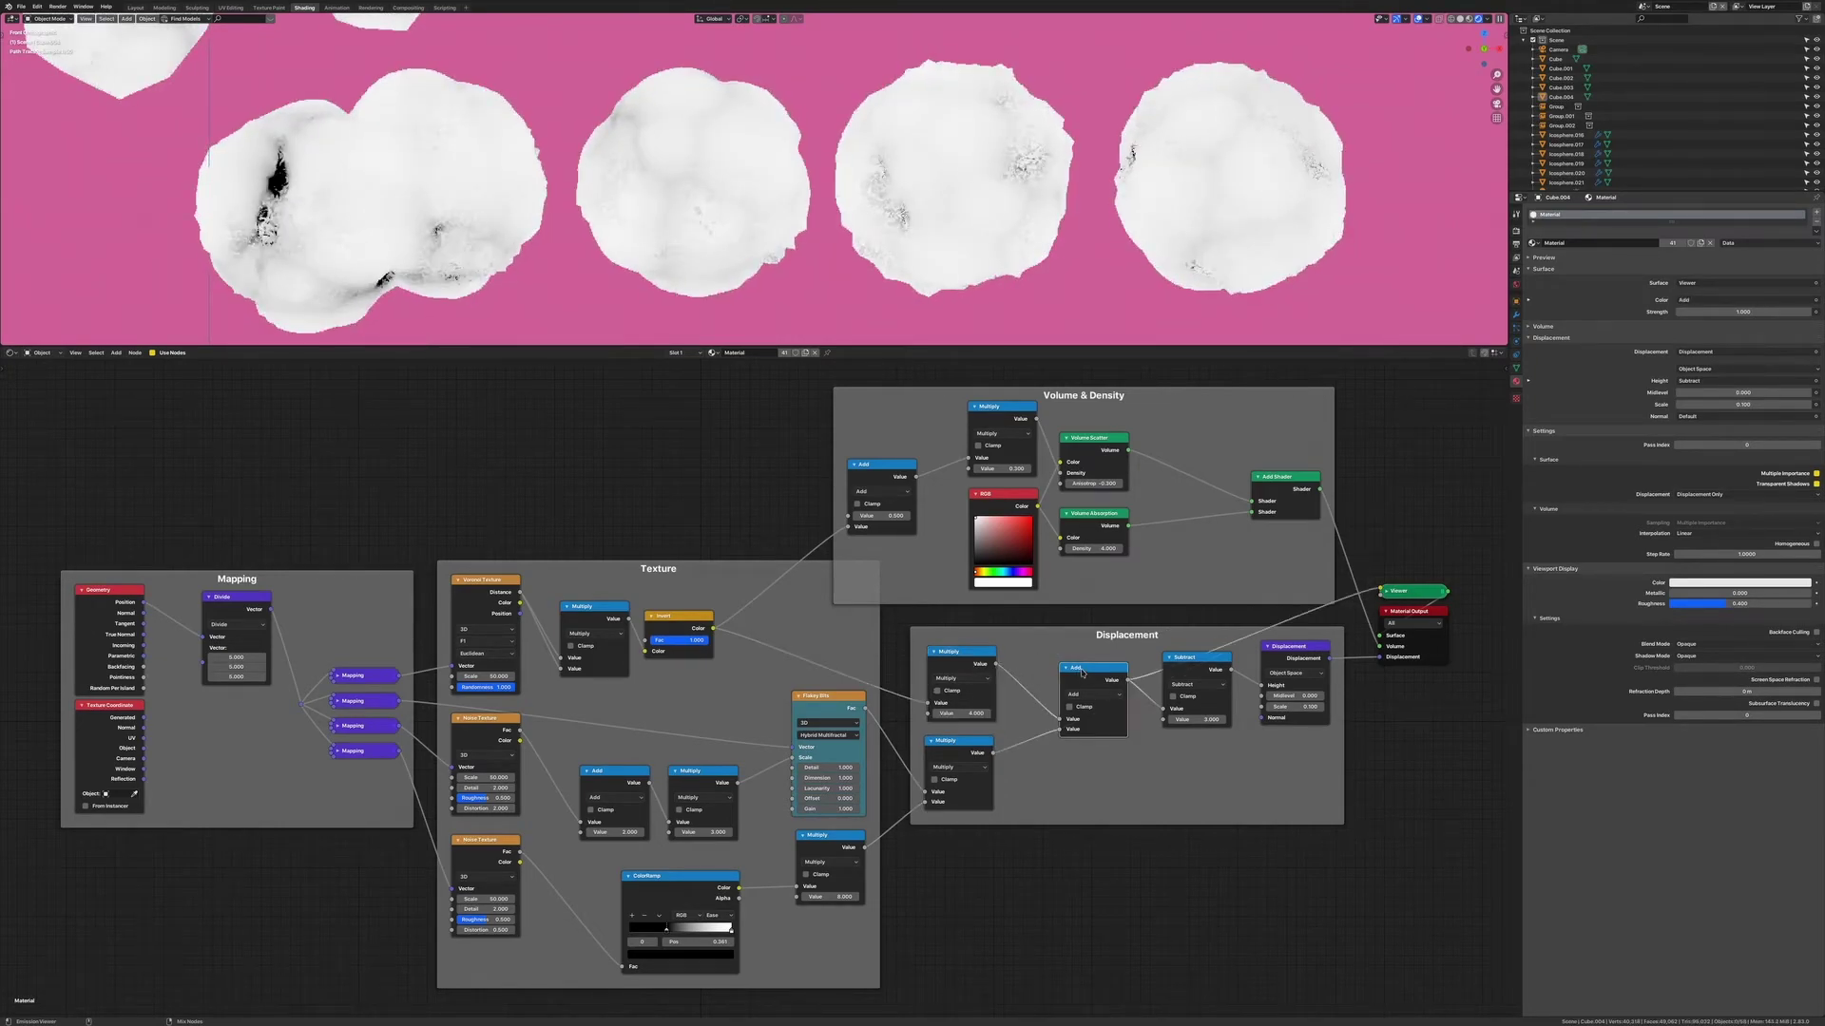
ctrl+shift+click(1185, 662)
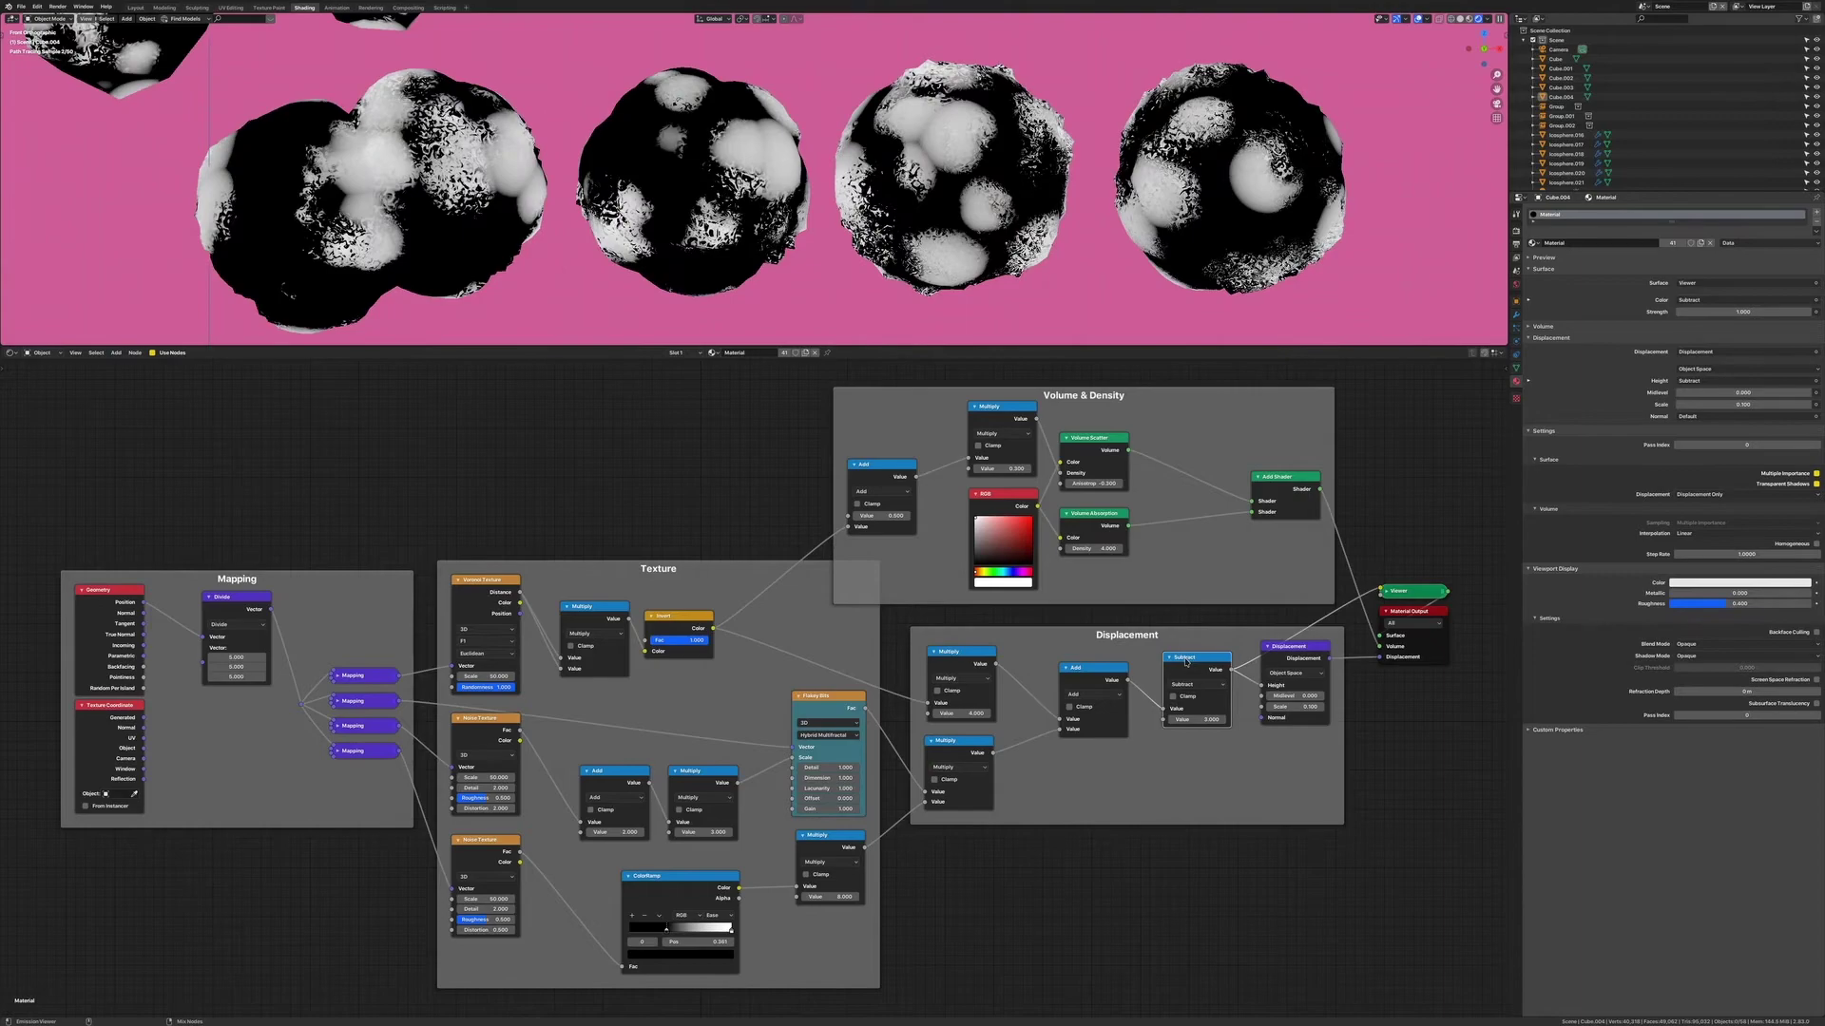
ctrl+shift+click(1292, 654)
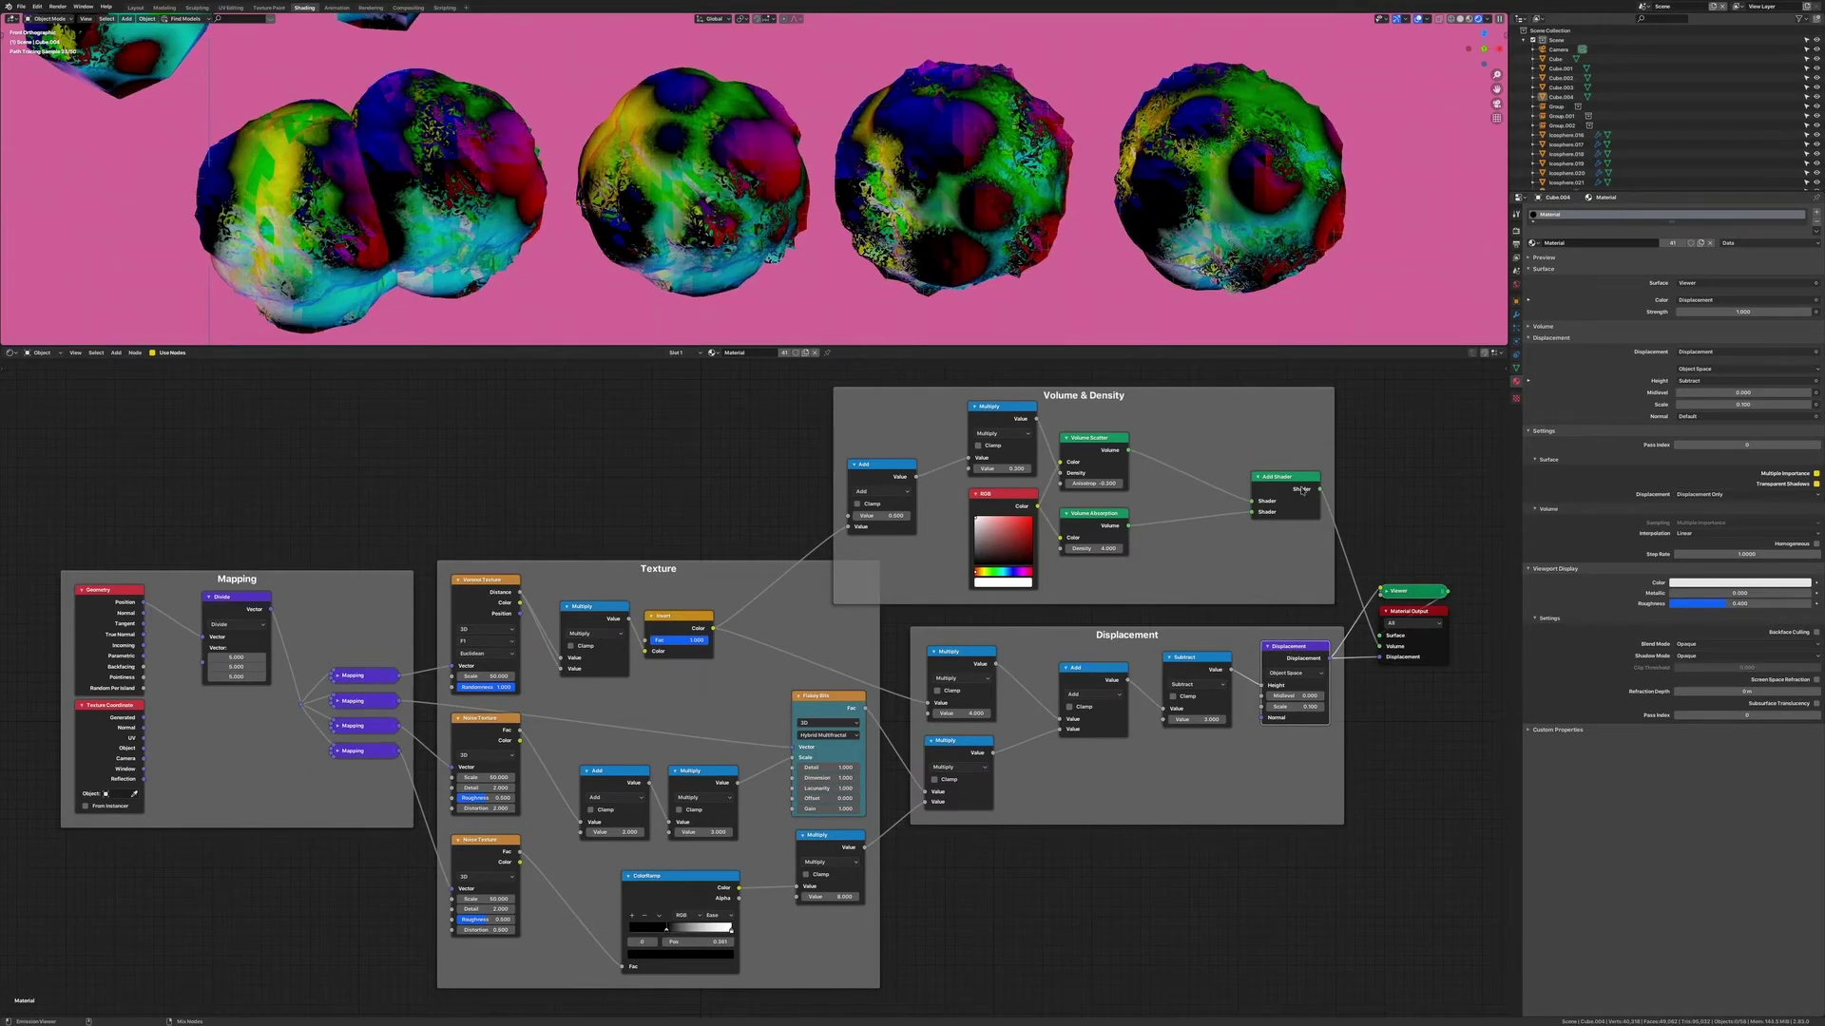
Delete the Viewer node and enter 1 as the density Add node's Value
key(x)
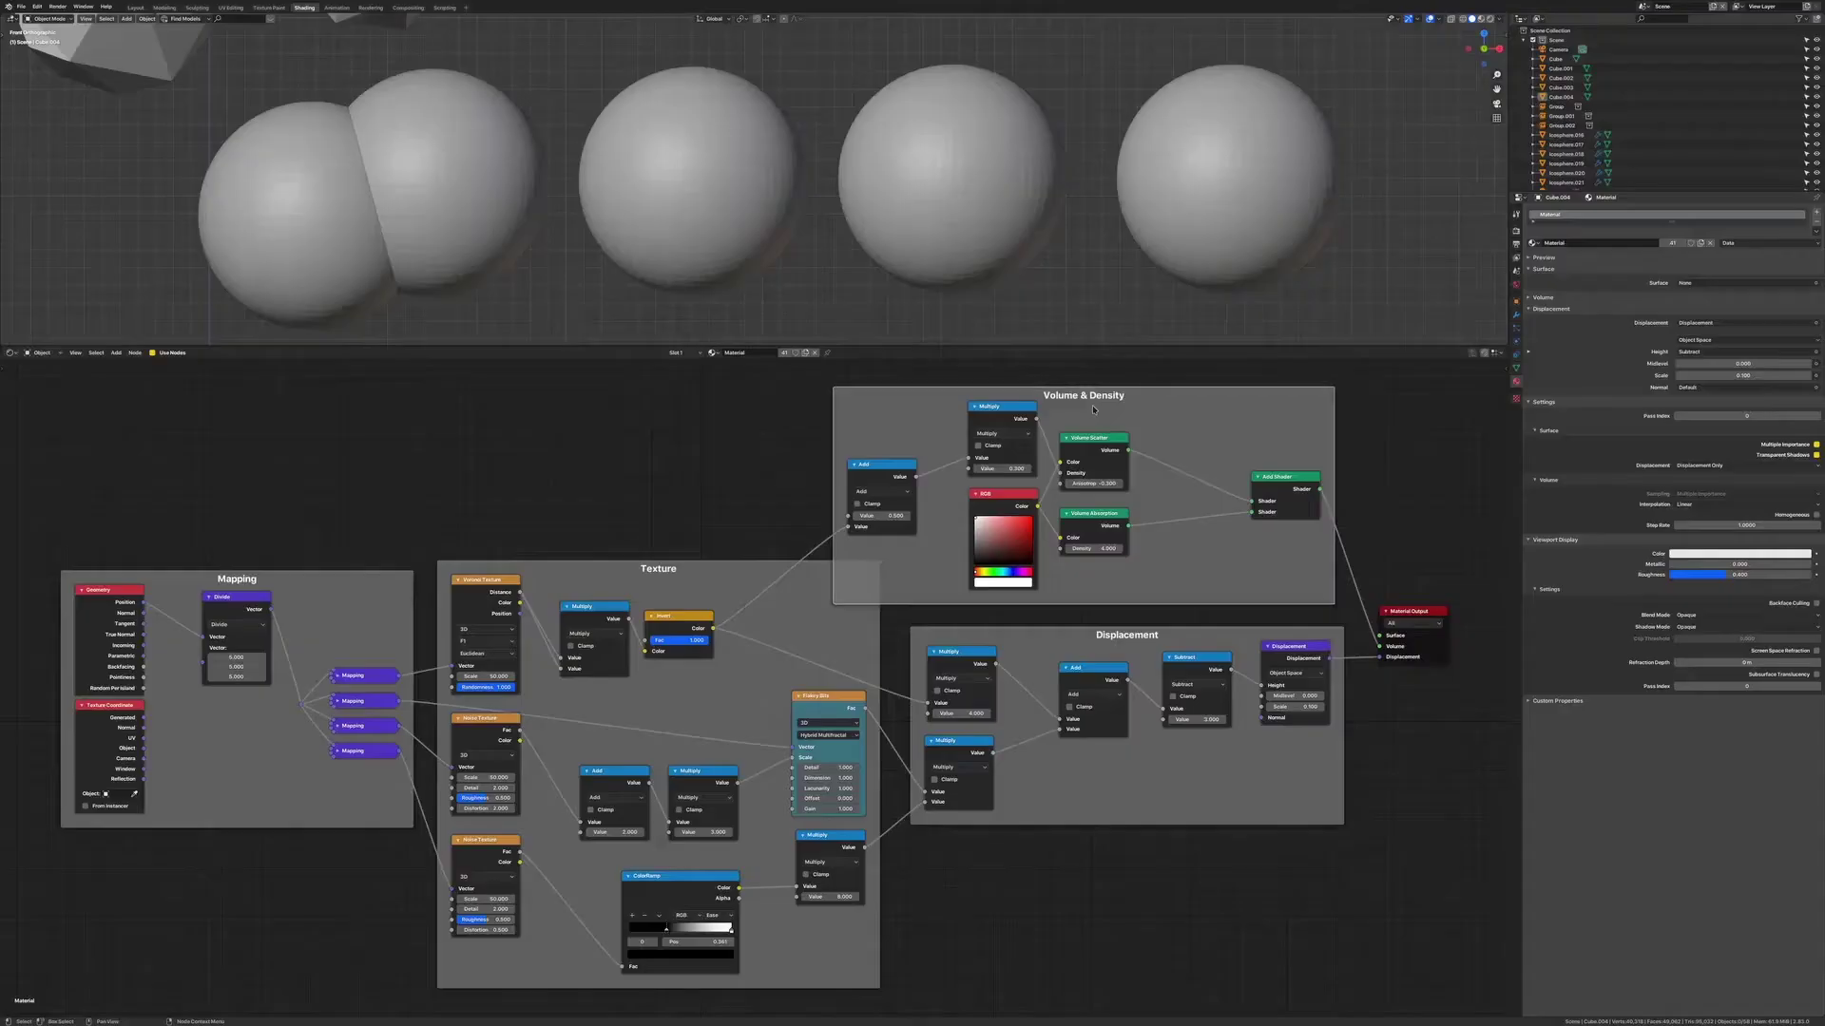
scroll(1235, 589, up, 3)
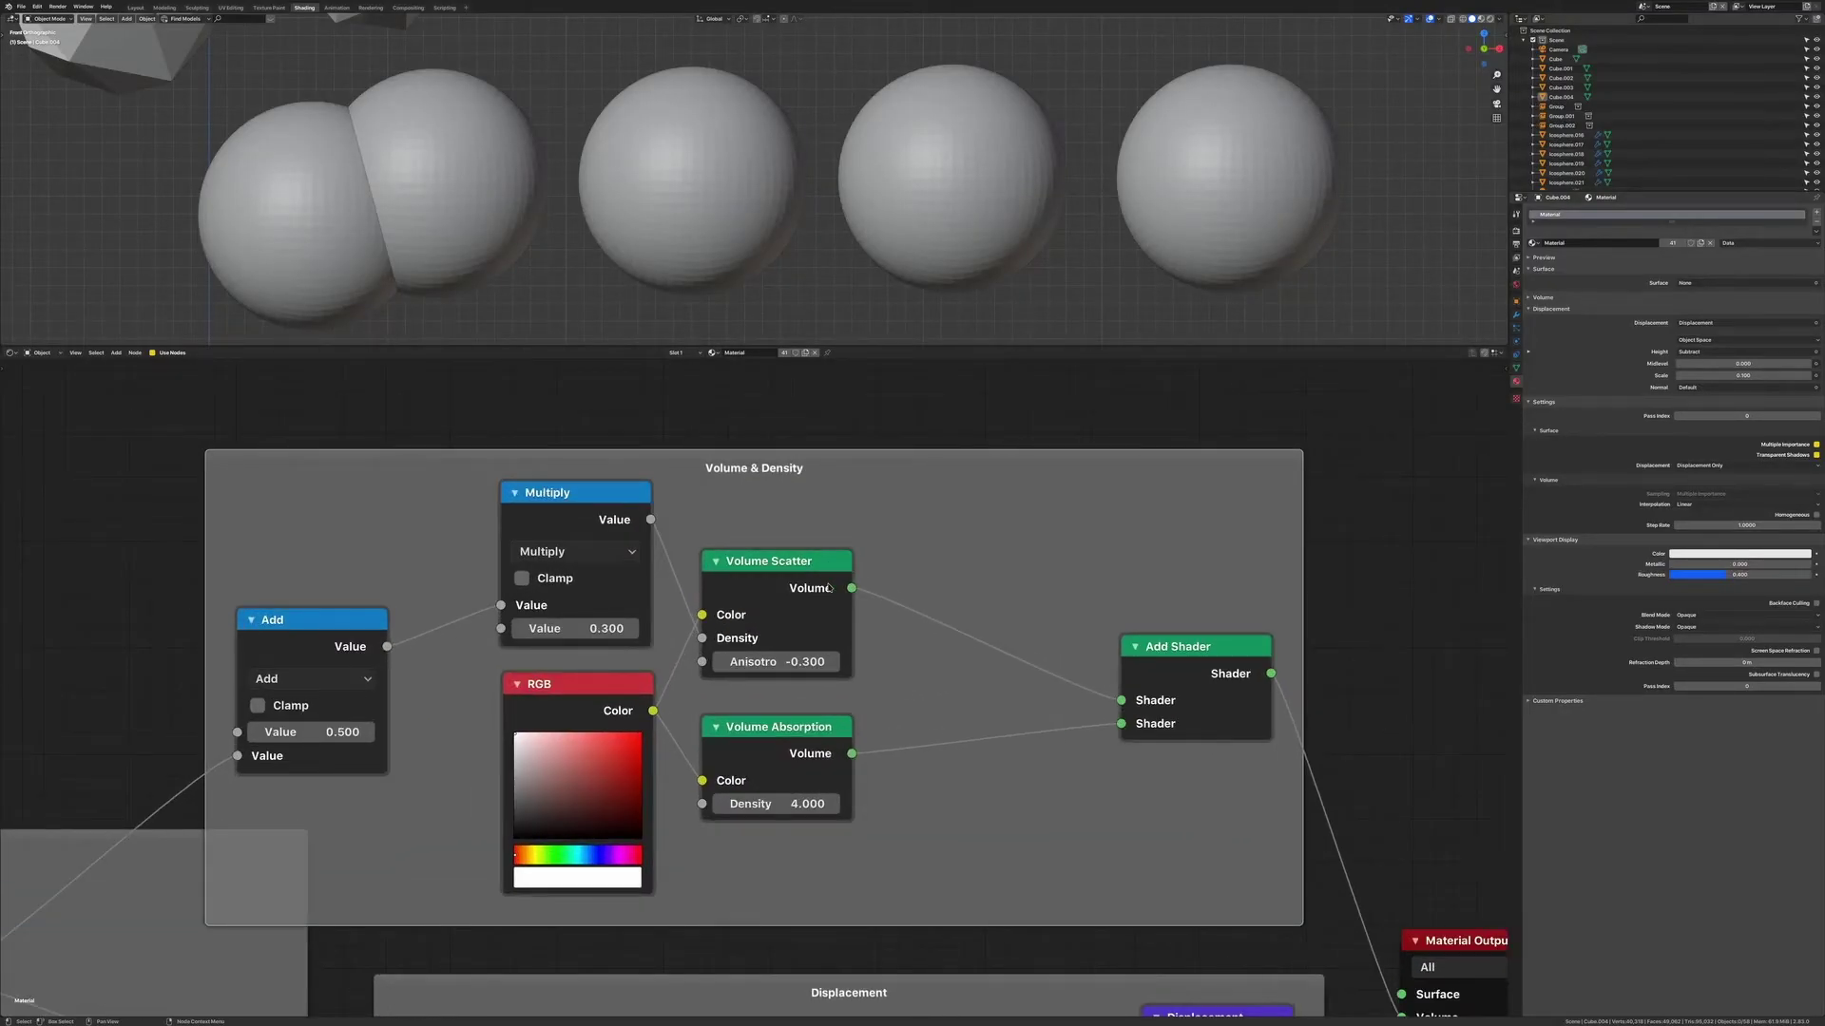
double_click(341, 731)
text(1)
key(Return)
Set the Volume & Density Add value to 2.000 and Volume Scatter anisotropy to 0.300
middle_drag(342, 723, 786, 720)
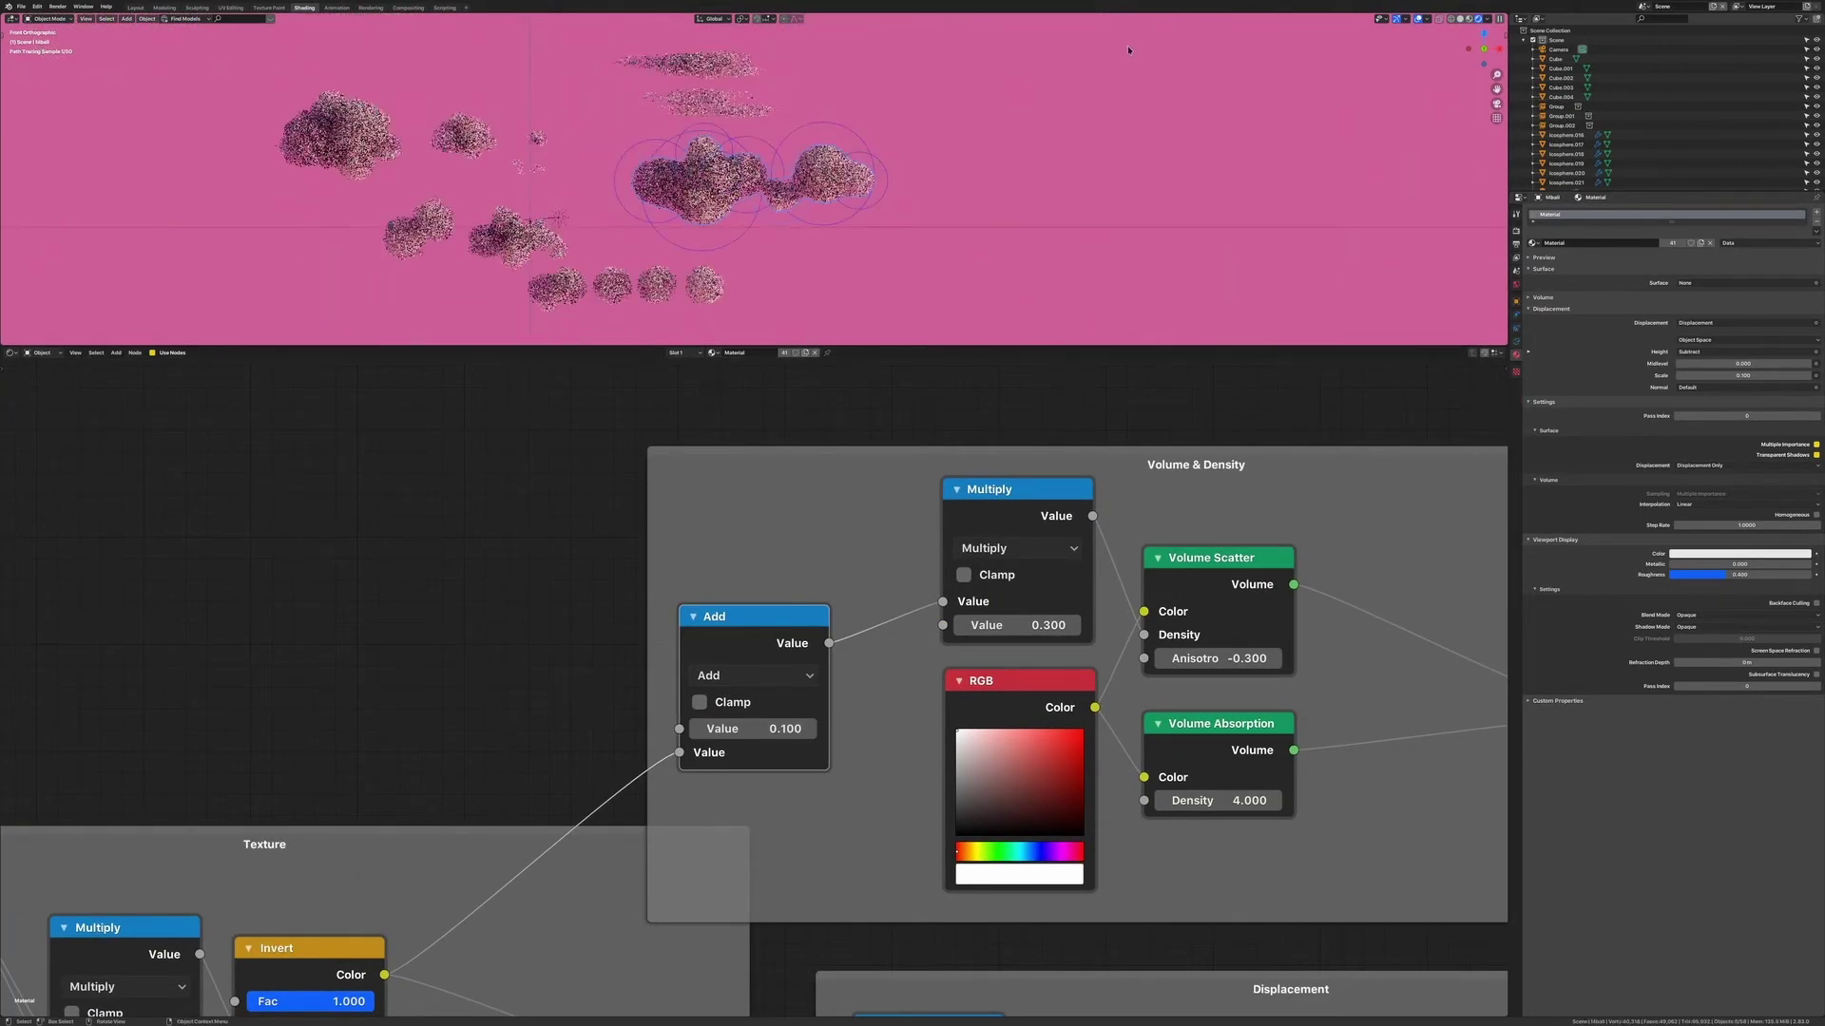
double_click(746, 728)
text(2)
key(Return)
key(minus)
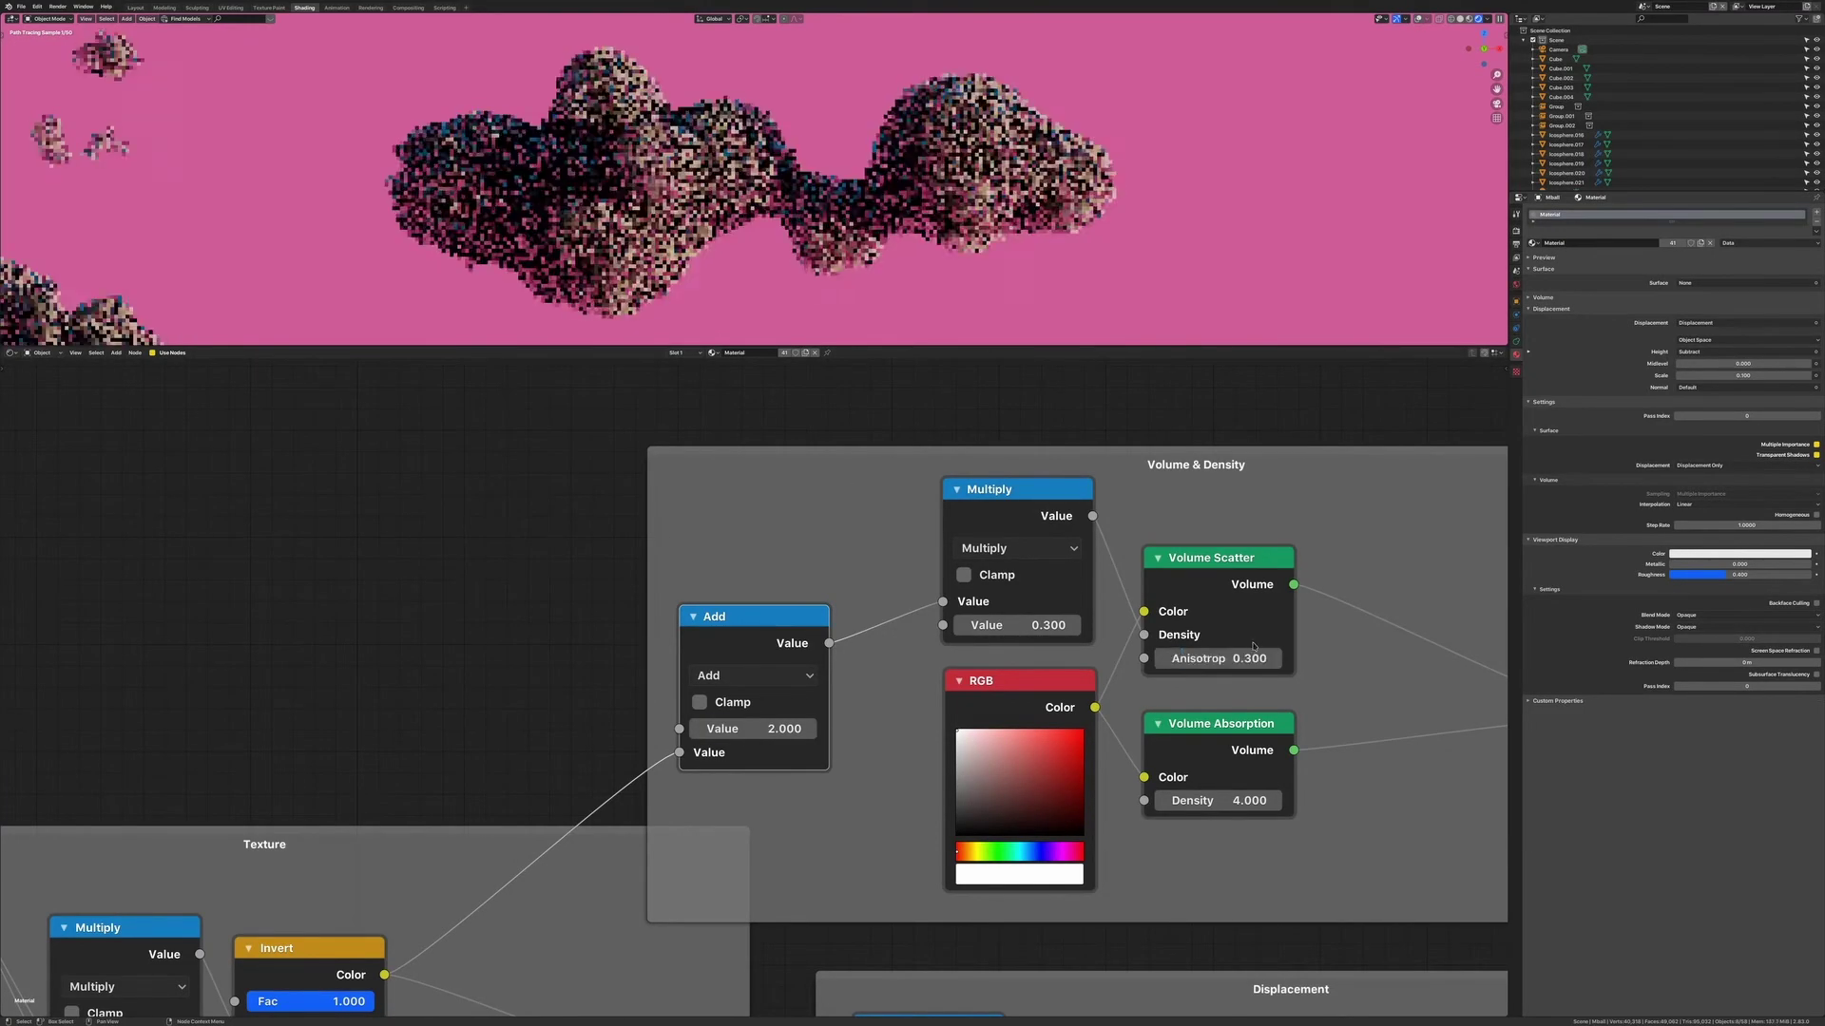